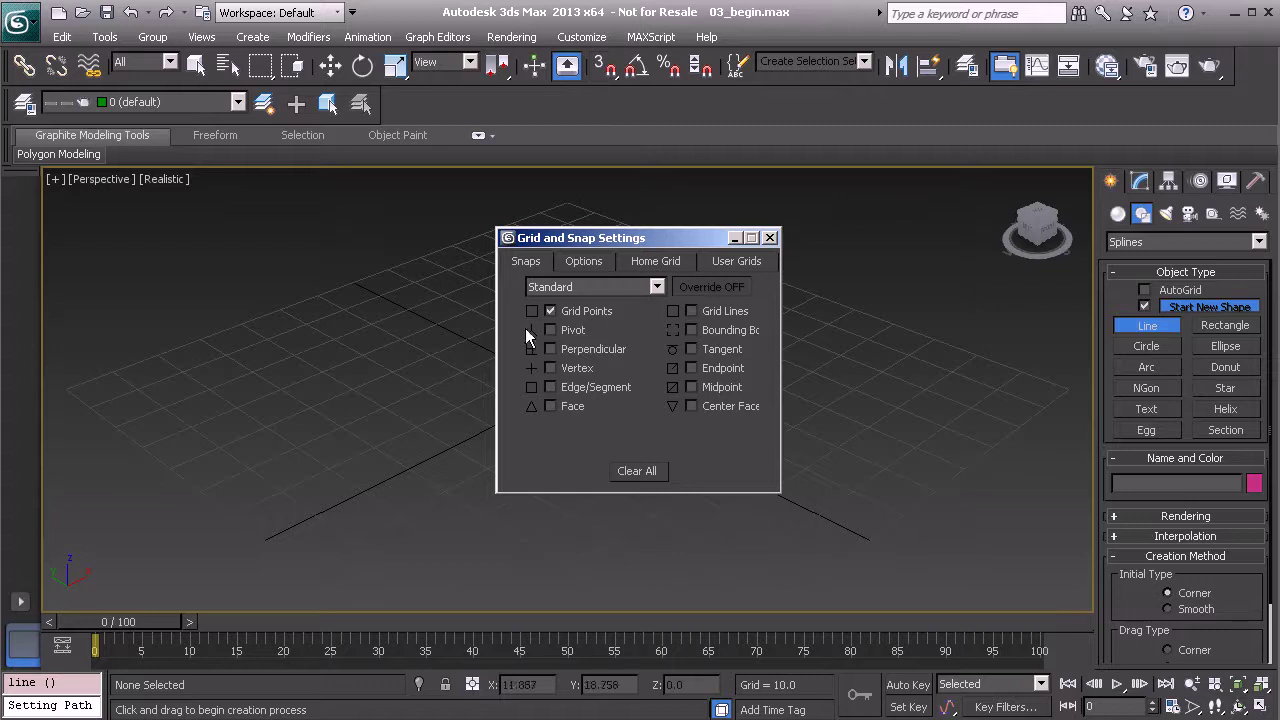
Close the Grid and Snap Settings and turn on 3D snapping to grid points
click(769, 238)
scroll(620, 389, up, 5)
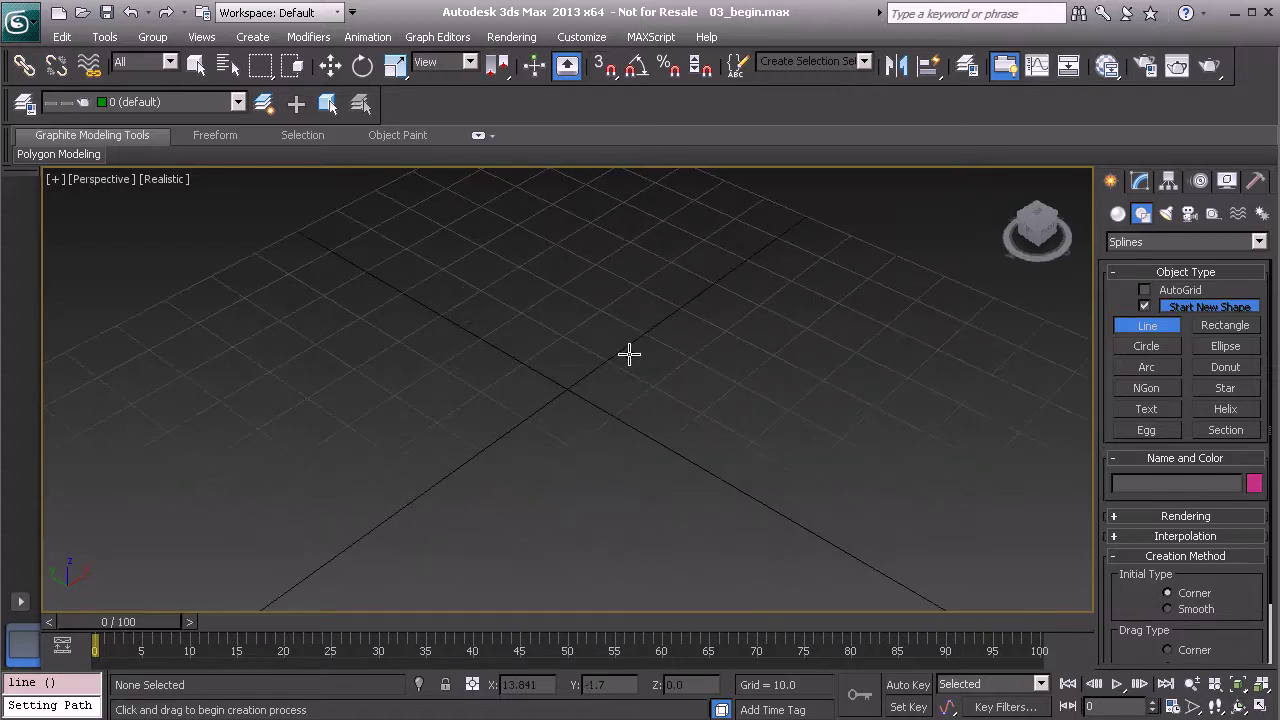
key(s)
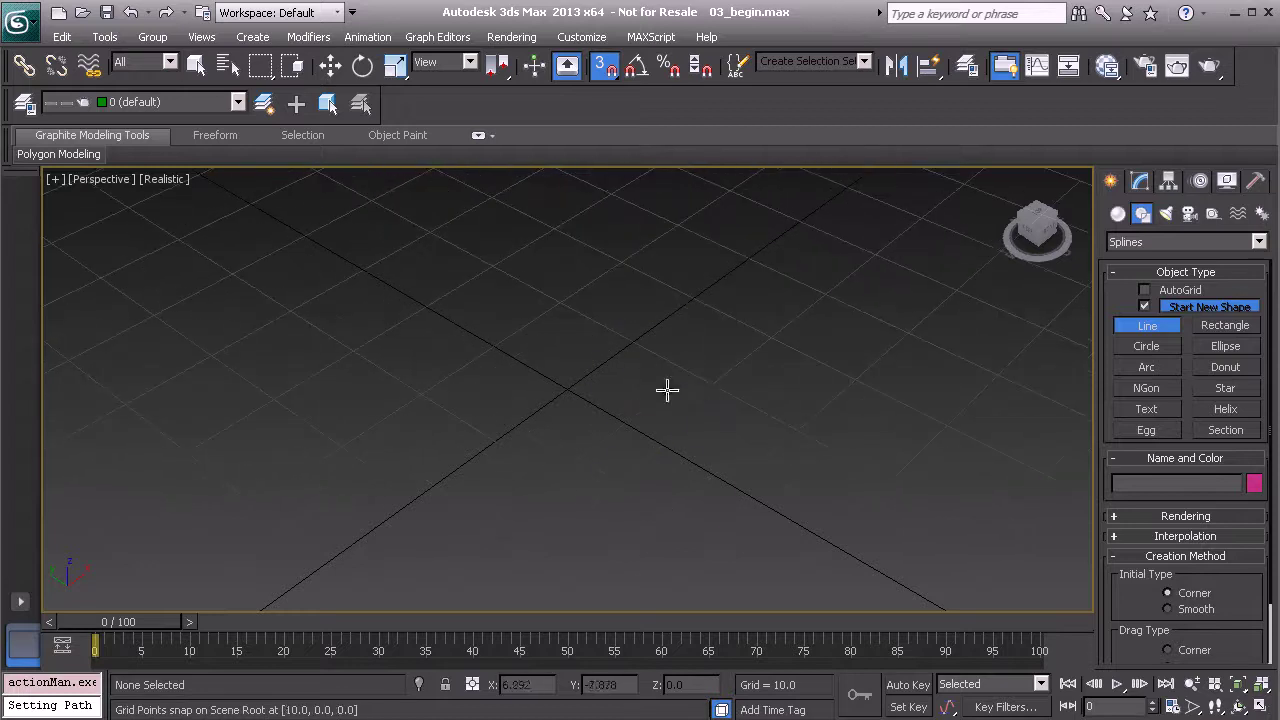
Draw a straight three-vertex line along the Y axis from Y -10 through the origin to Y 10
alt+middle_drag(662, 426, 649, 443)
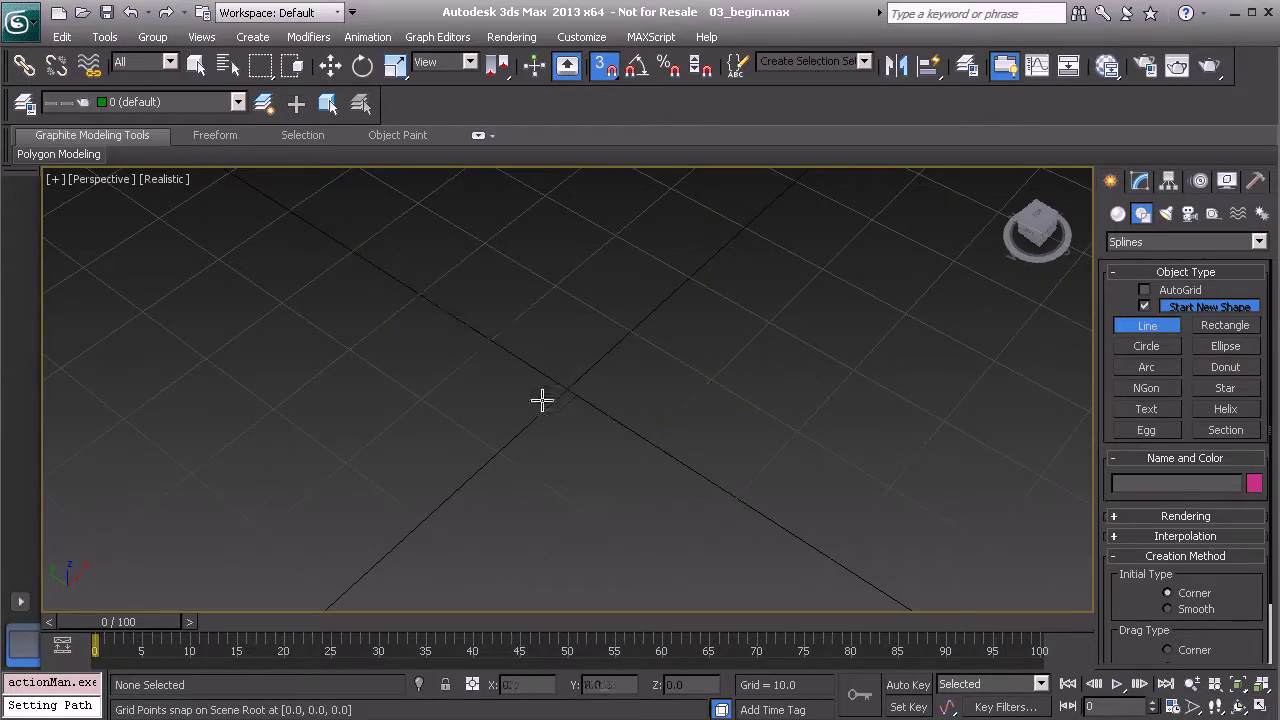
click(649, 443)
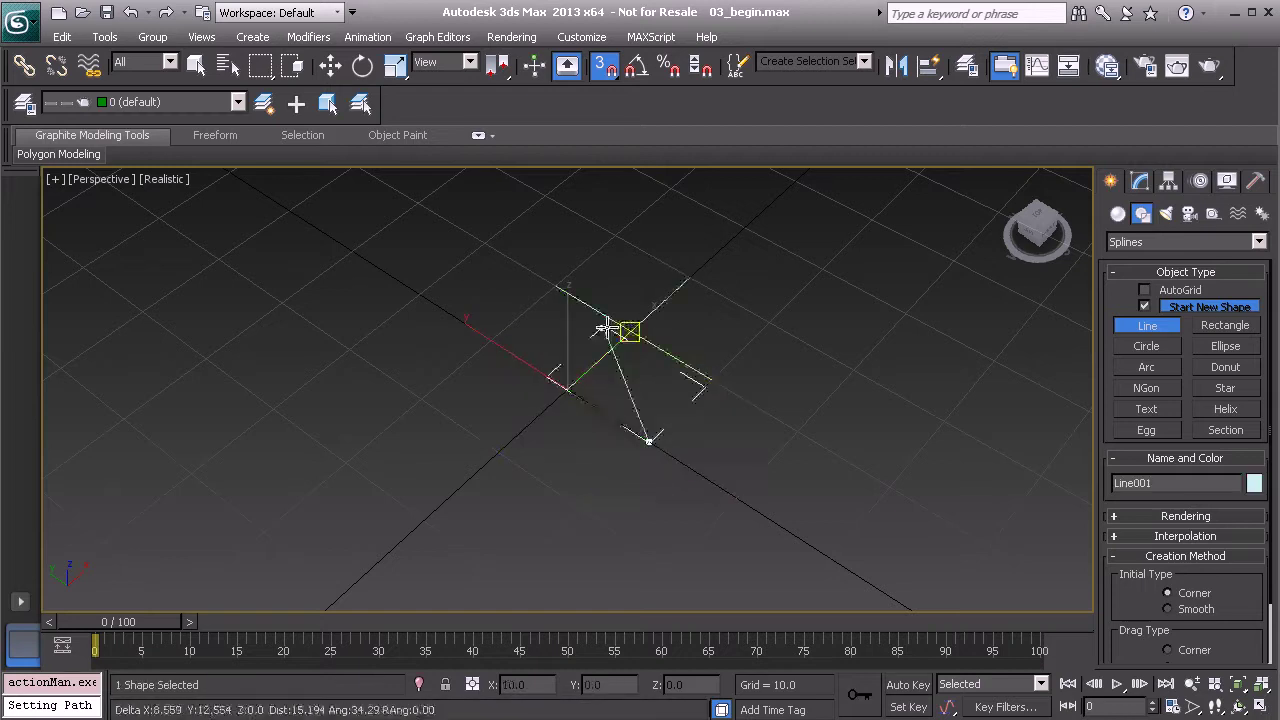
click(565, 389)
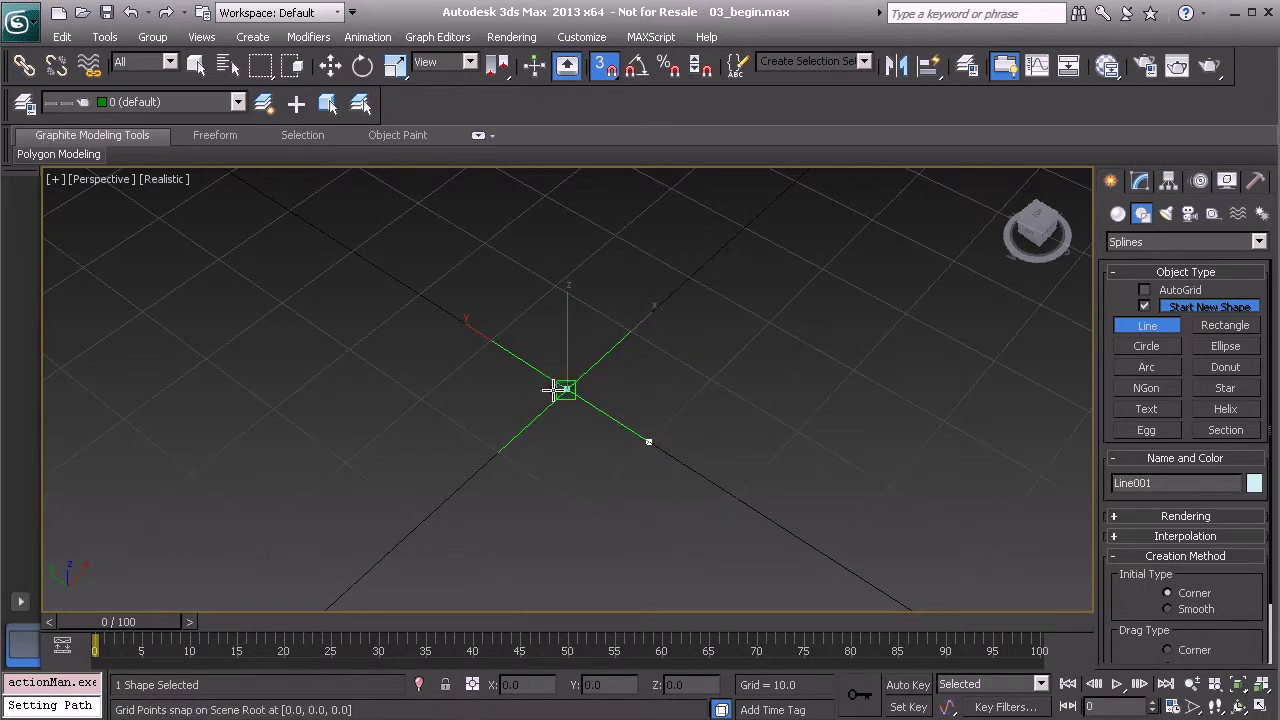
right_click(490, 341)
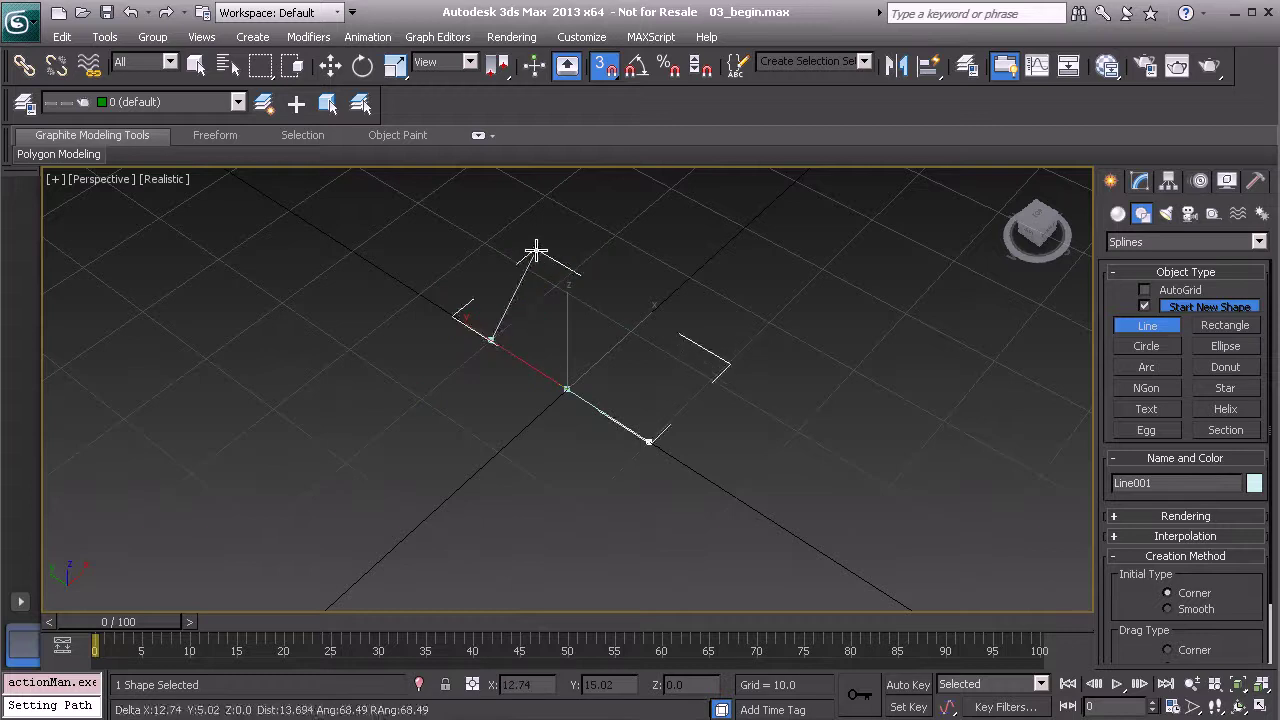
right_click(534, 260)
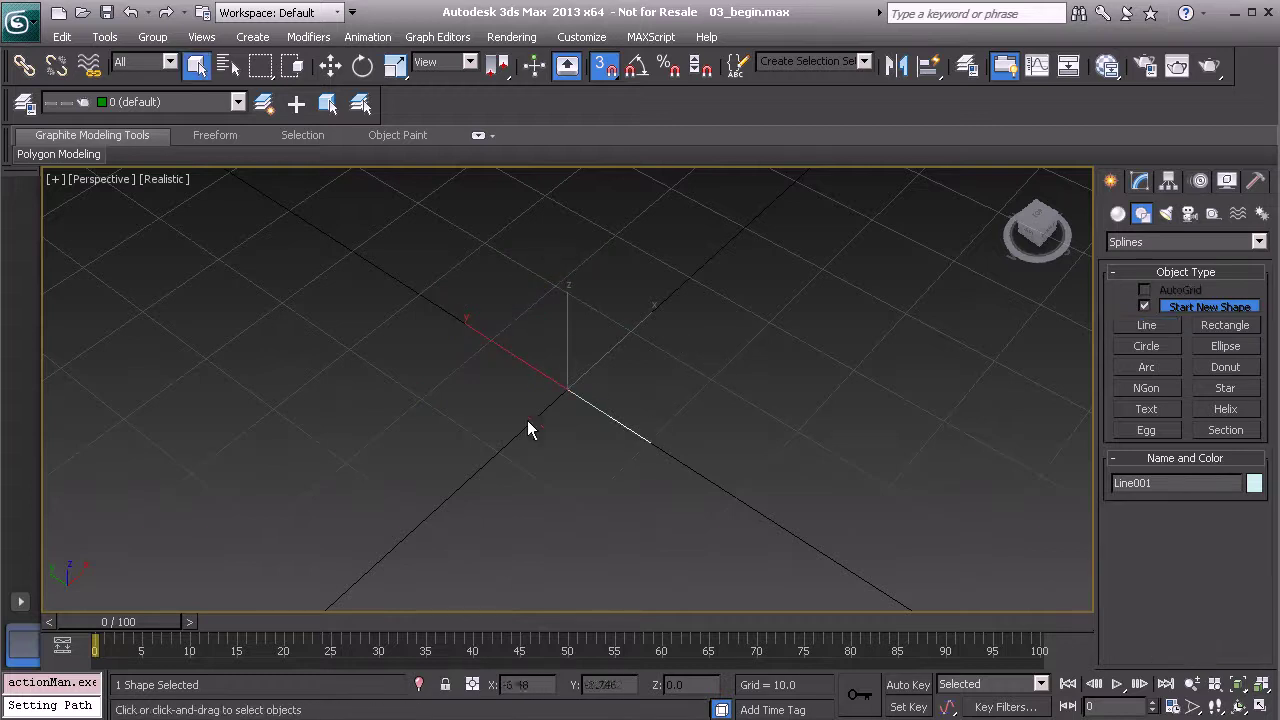
Rename the line as Flexi_Line01
scroll(602, 492, up, 3)
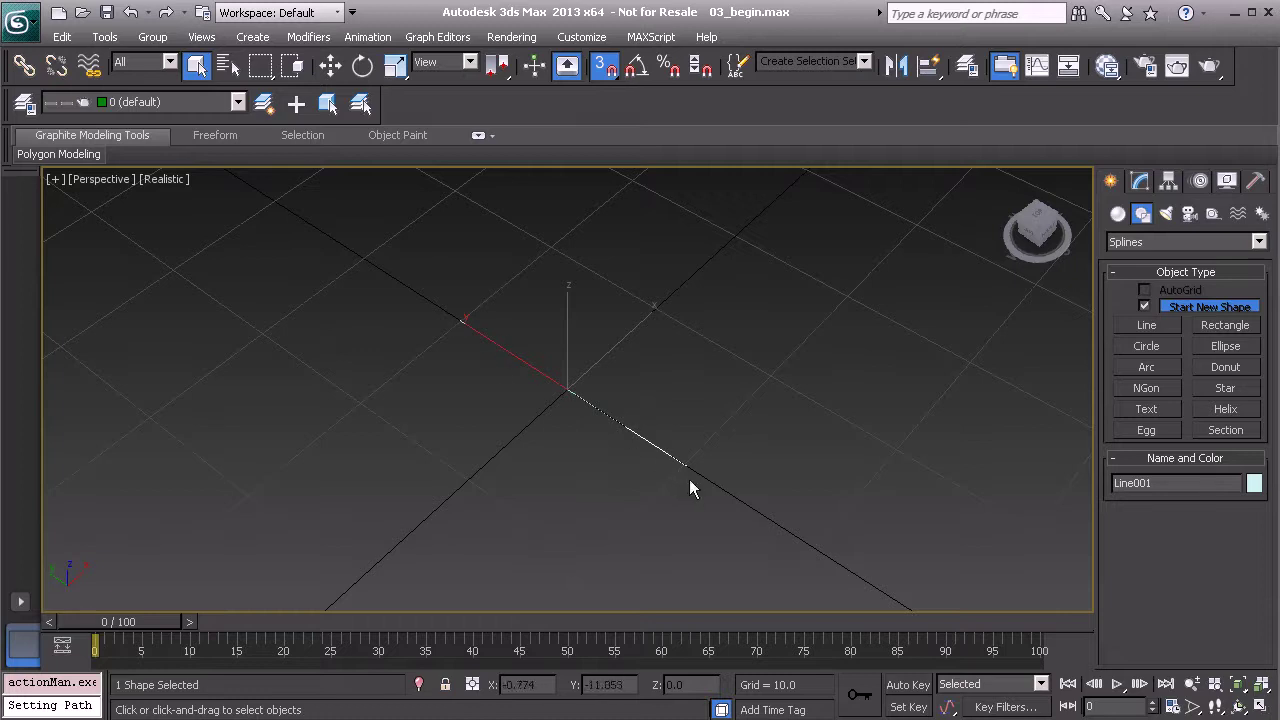
middle_drag(577, 425, 554, 442)
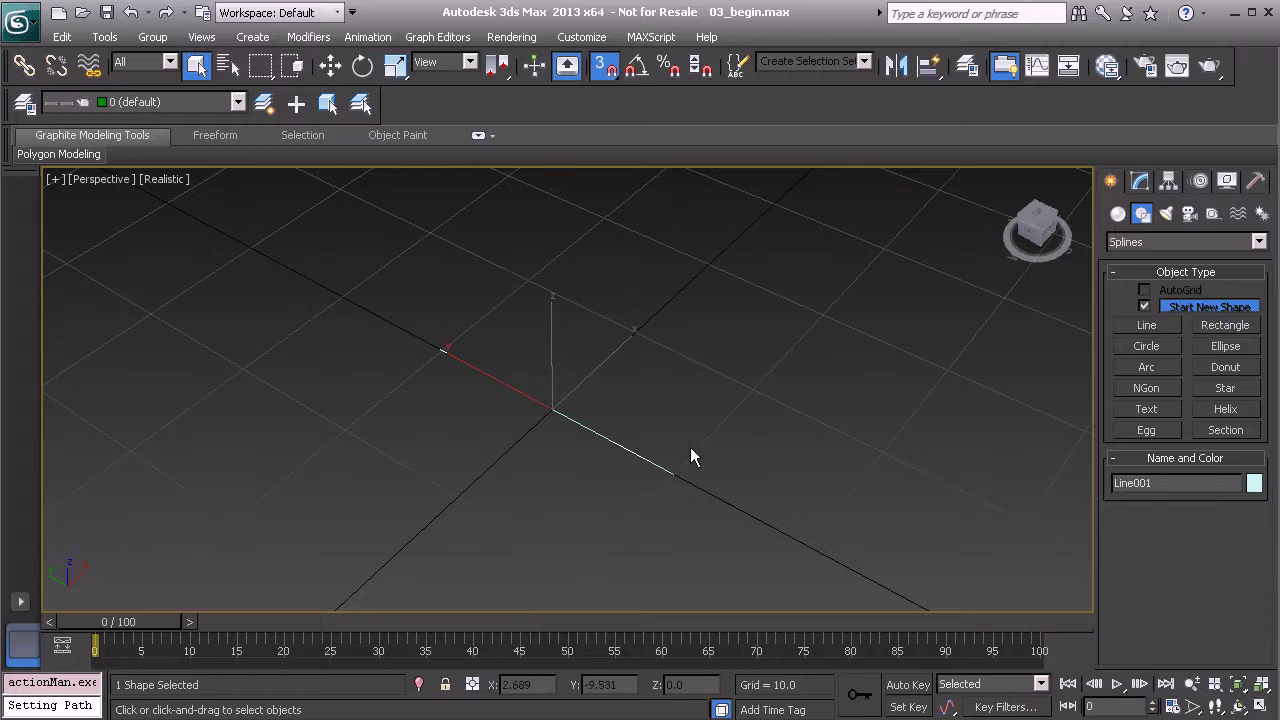
drag(1178, 488, 1107, 495)
text(Flexi_)
key(Return)
Apply Freeze Transform to the Flexi_Line01 spline at the origin
middle_drag(571, 443, 634, 458)
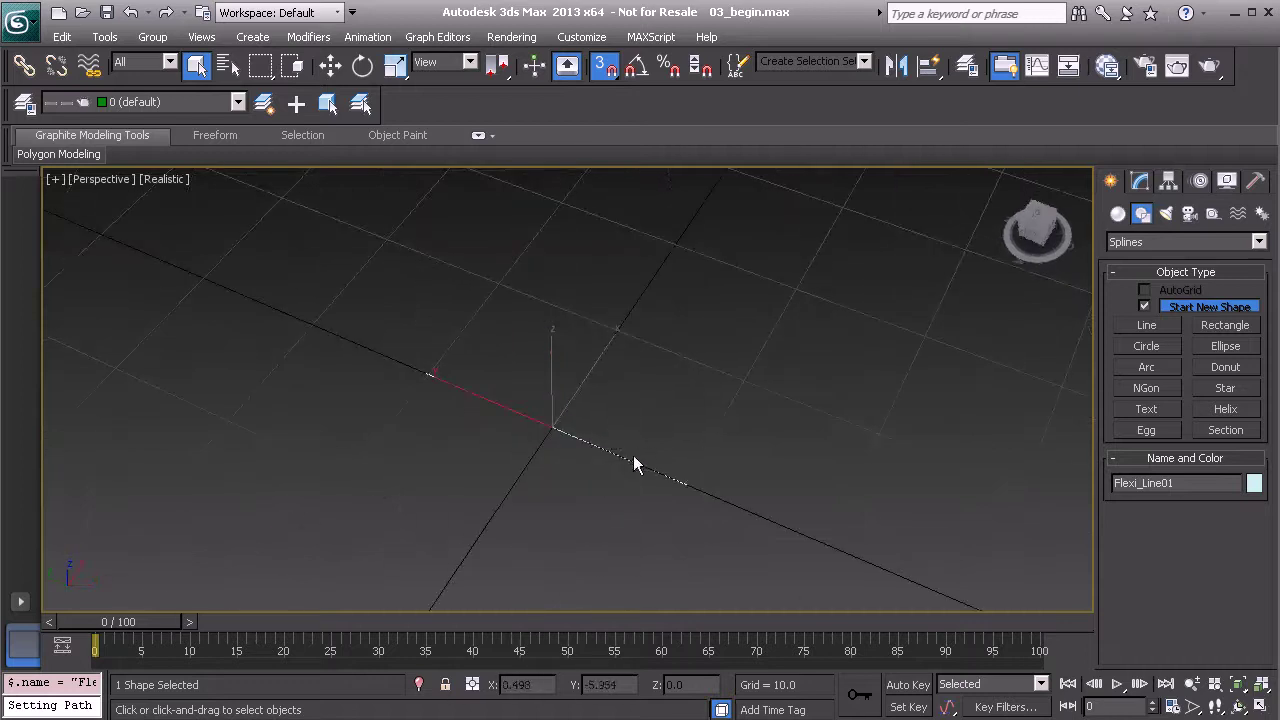
right_click(691, 342)
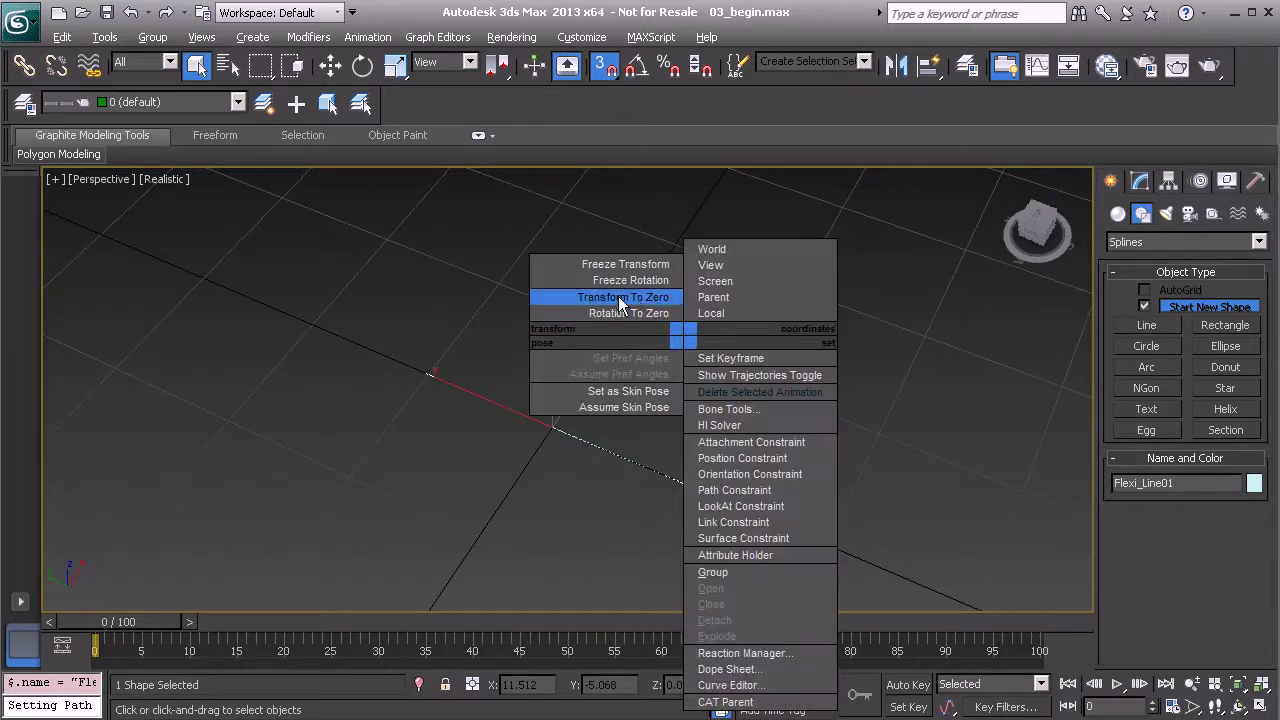
click(620, 264)
click(578, 545)
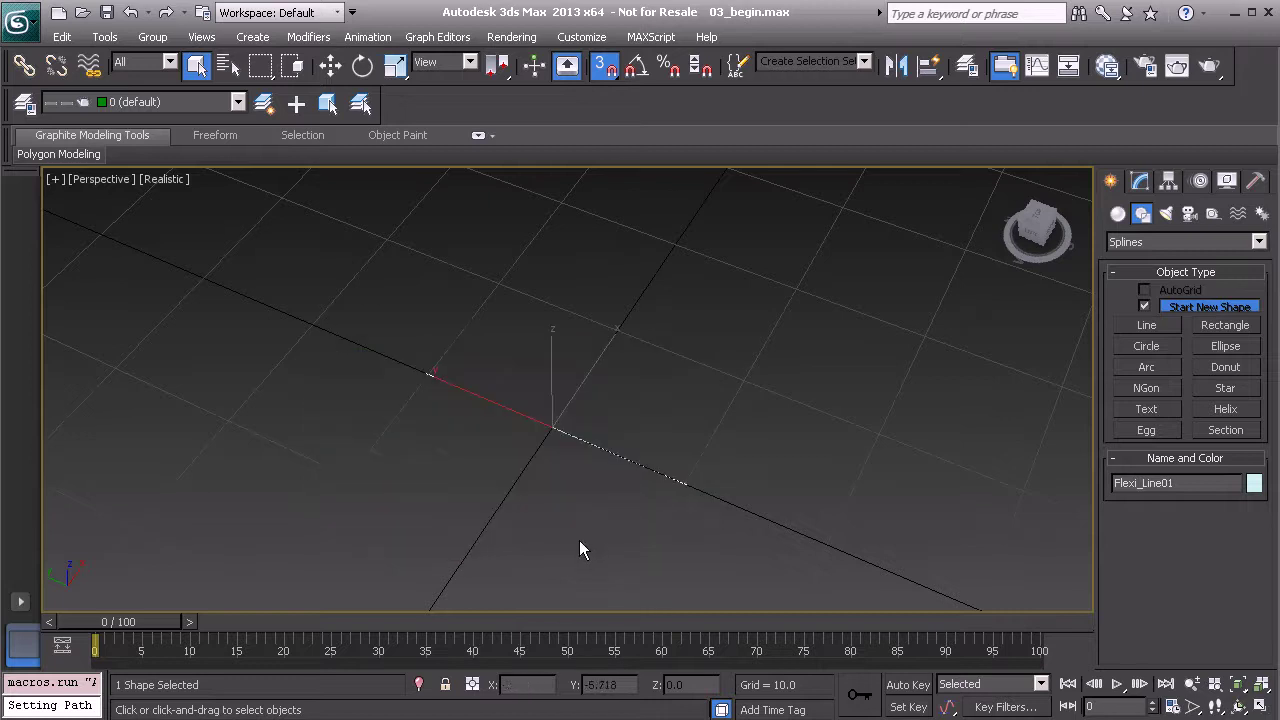
Test the frozen transform by moving the line off the origin and returning it with Transform To Zero
alt+middle_drag(579, 528, 538, 501)
scroll(538, 501, up, 2)
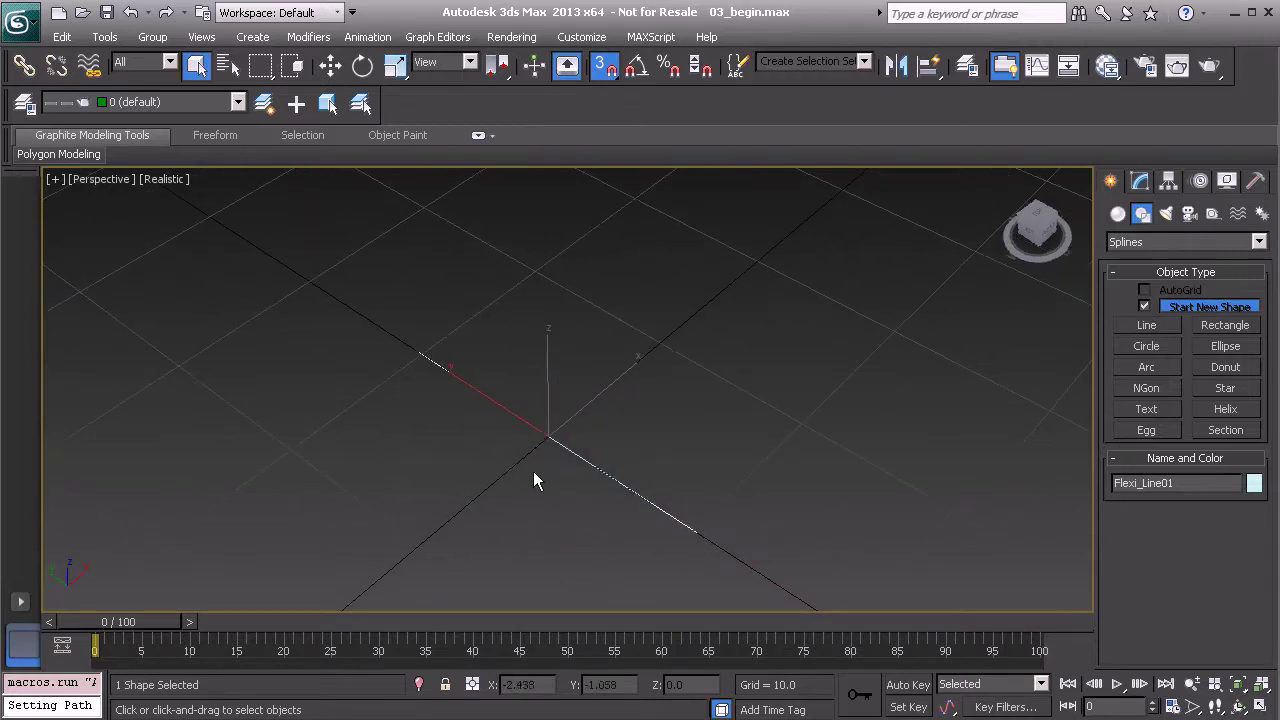
key(w)
drag(547, 436, 288, 448)
right_click(520, 345)
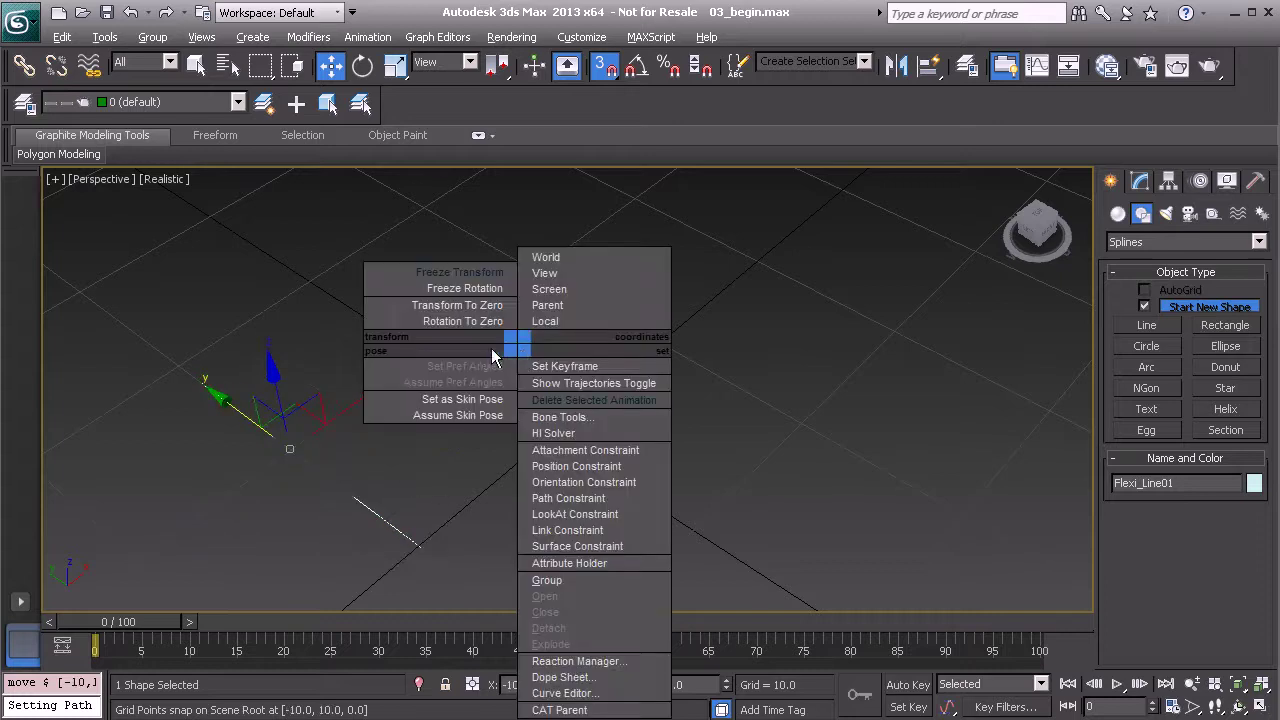
click(453, 310)
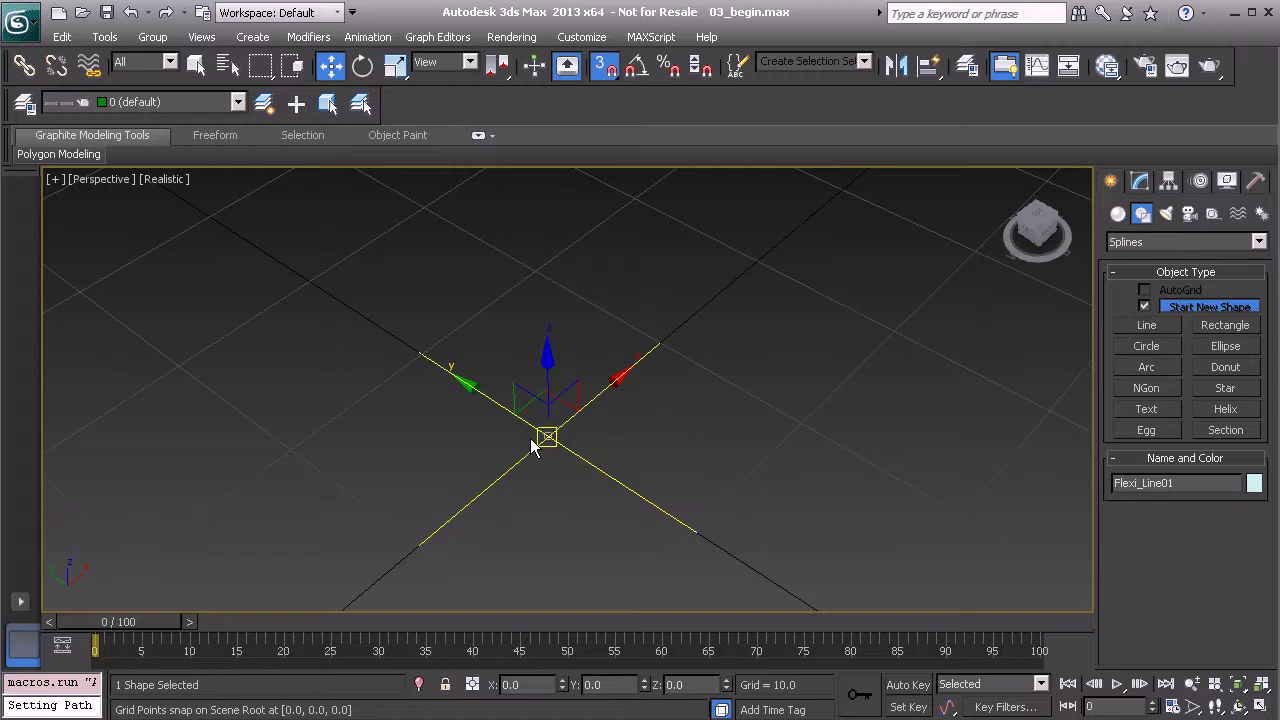
right_click(470, 312)
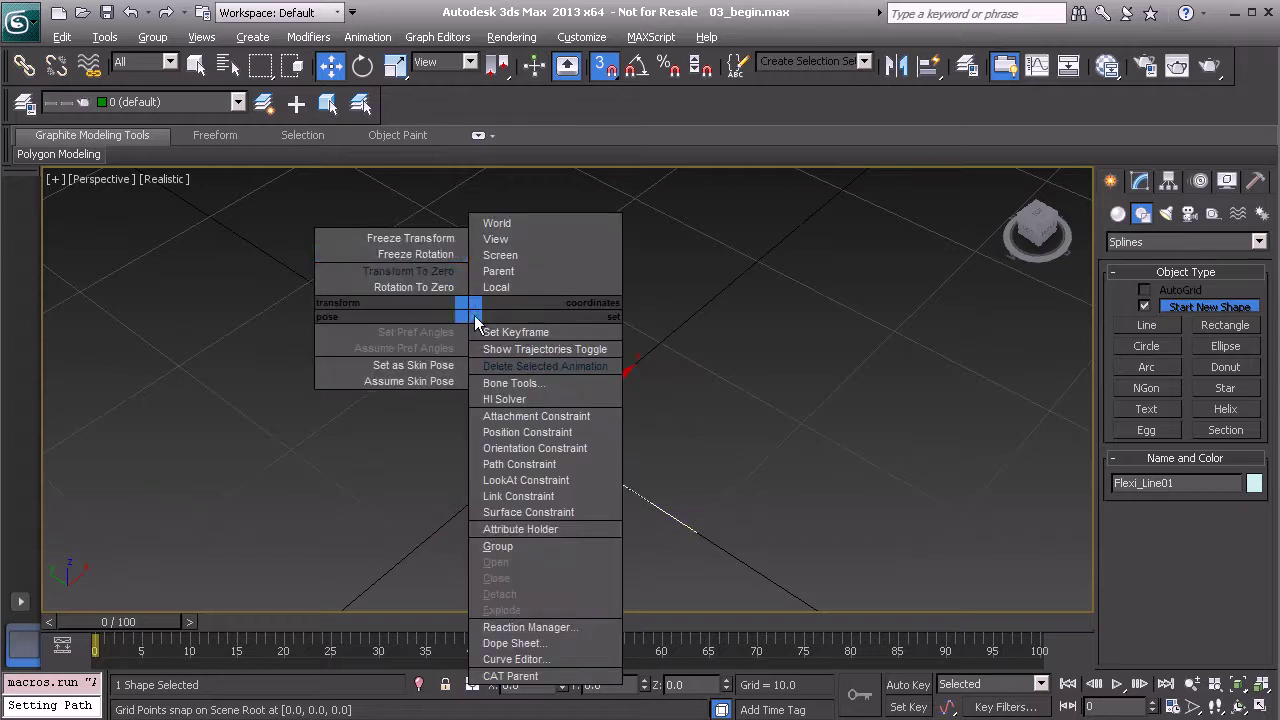
click(388, 281)
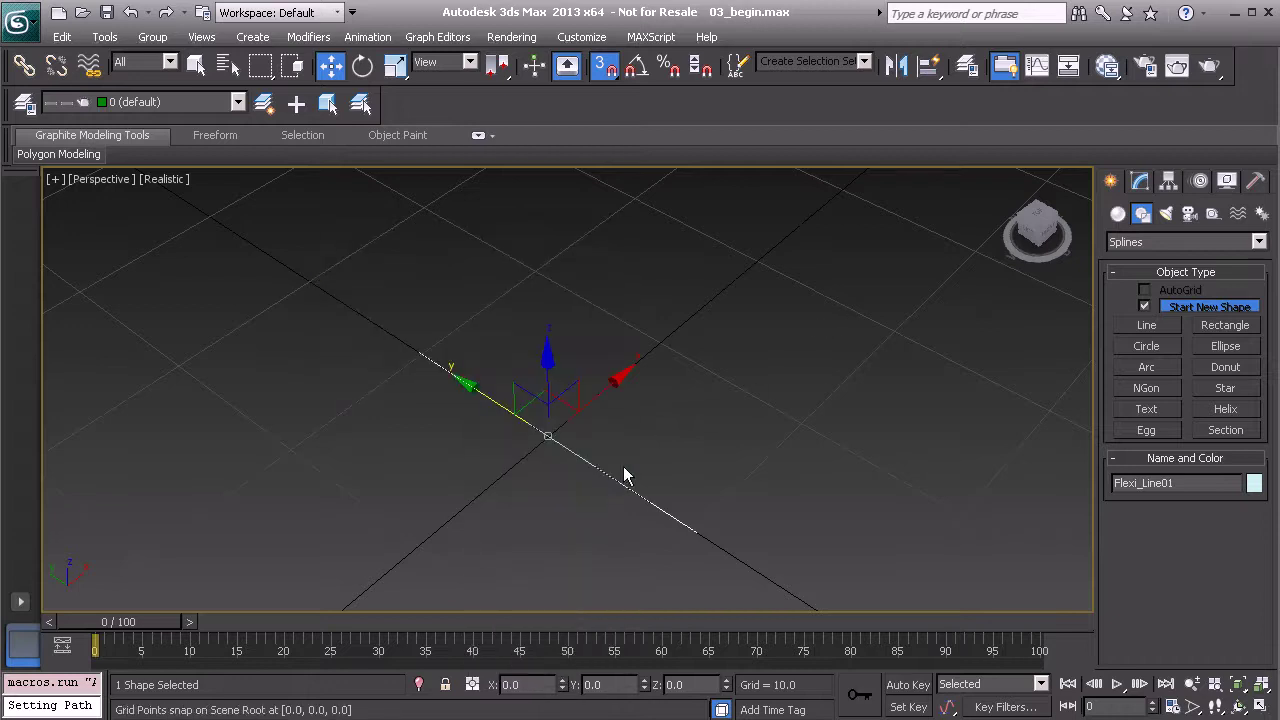
Turn off 3D snapping
alt+middle_drag(586, 457, 546, 406)
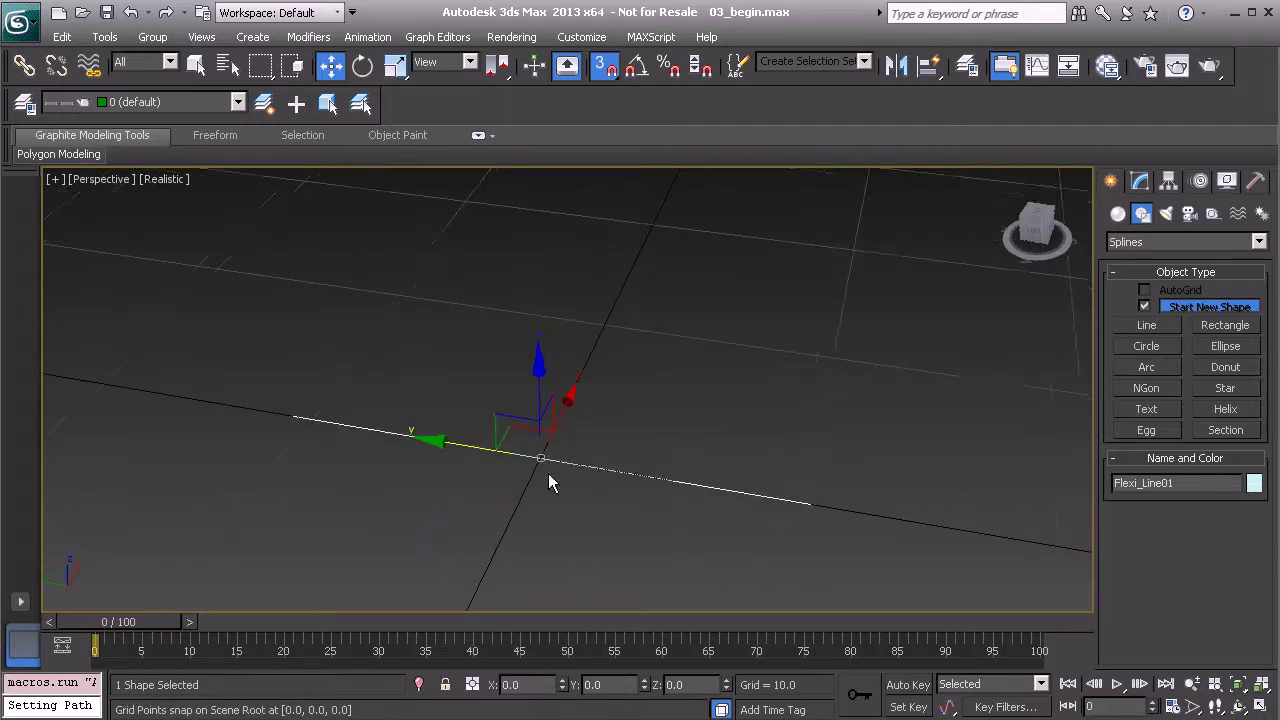
middle_drag(632, 497, 564, 430)
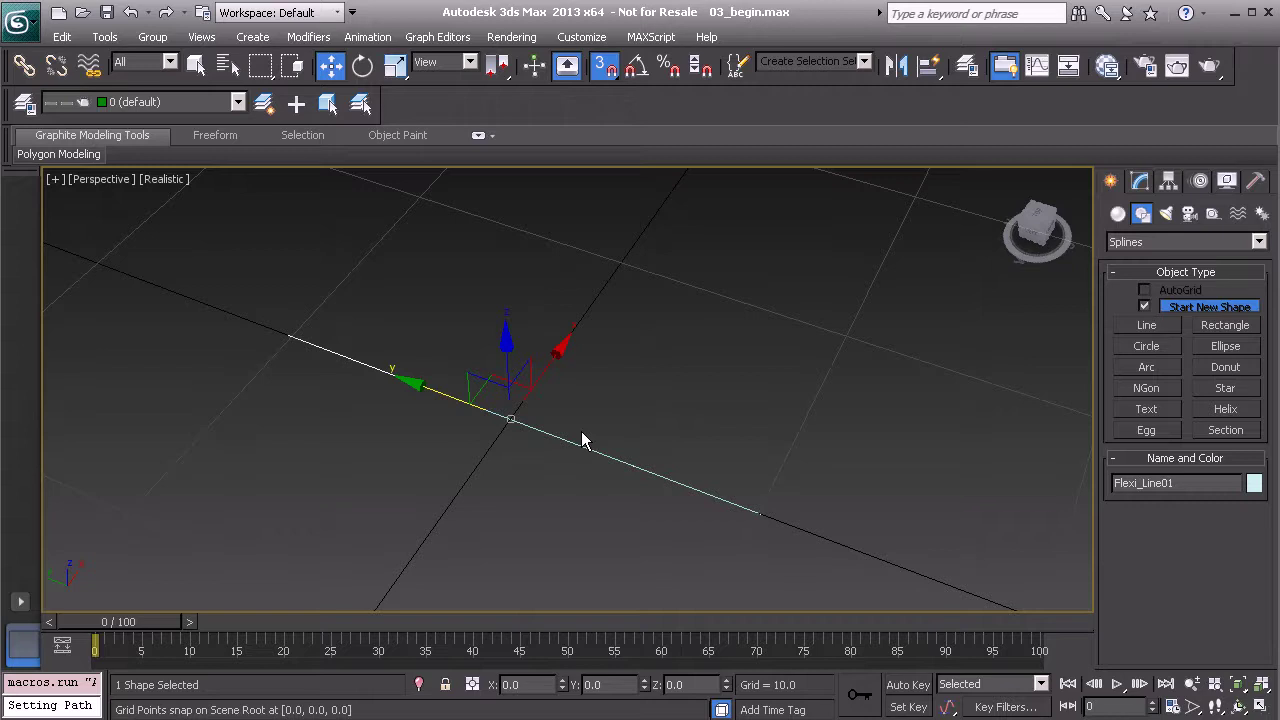
key(s)
mouse_move(588, 434)
alt+middle_down()
mouse_move(591, 409)
mouse_move(615, 442)
alt+middle_up()
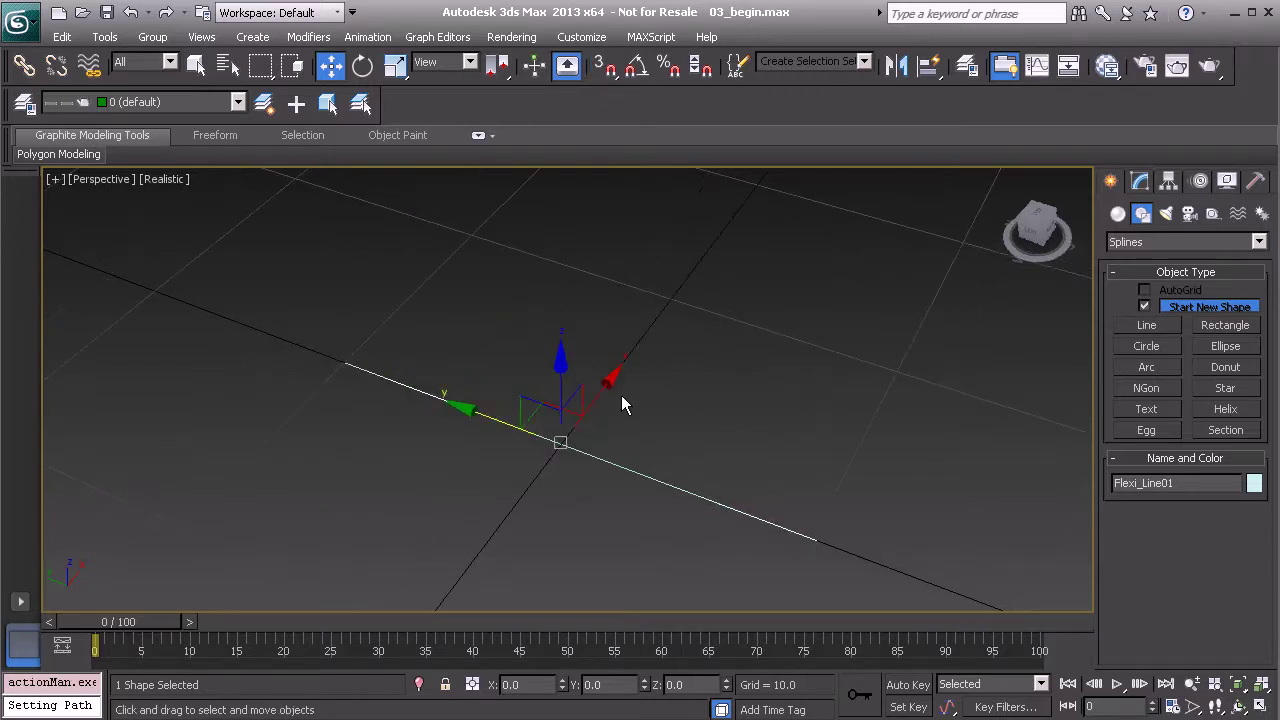
Create a Point helper beside the line at about X 11.5, Y -6.8
alt+middle_drag(663, 291, 683, 330)
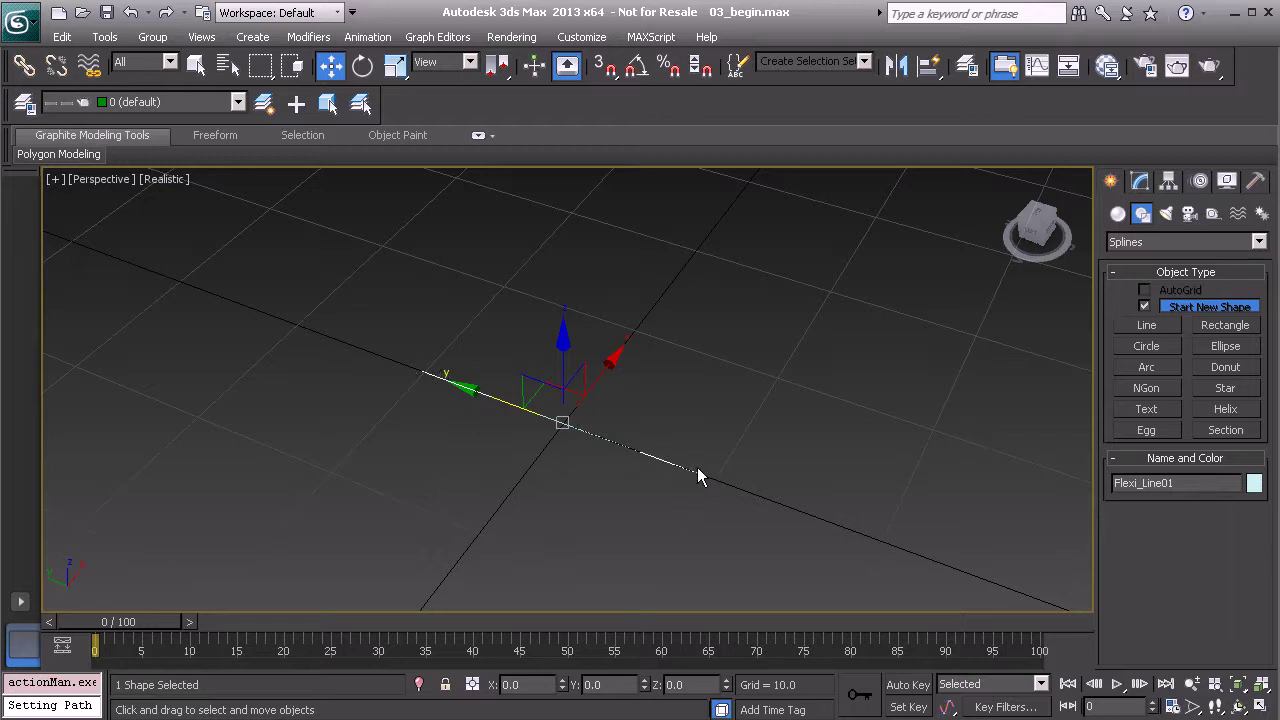
alt+middle_drag(690, 472, 601, 436)
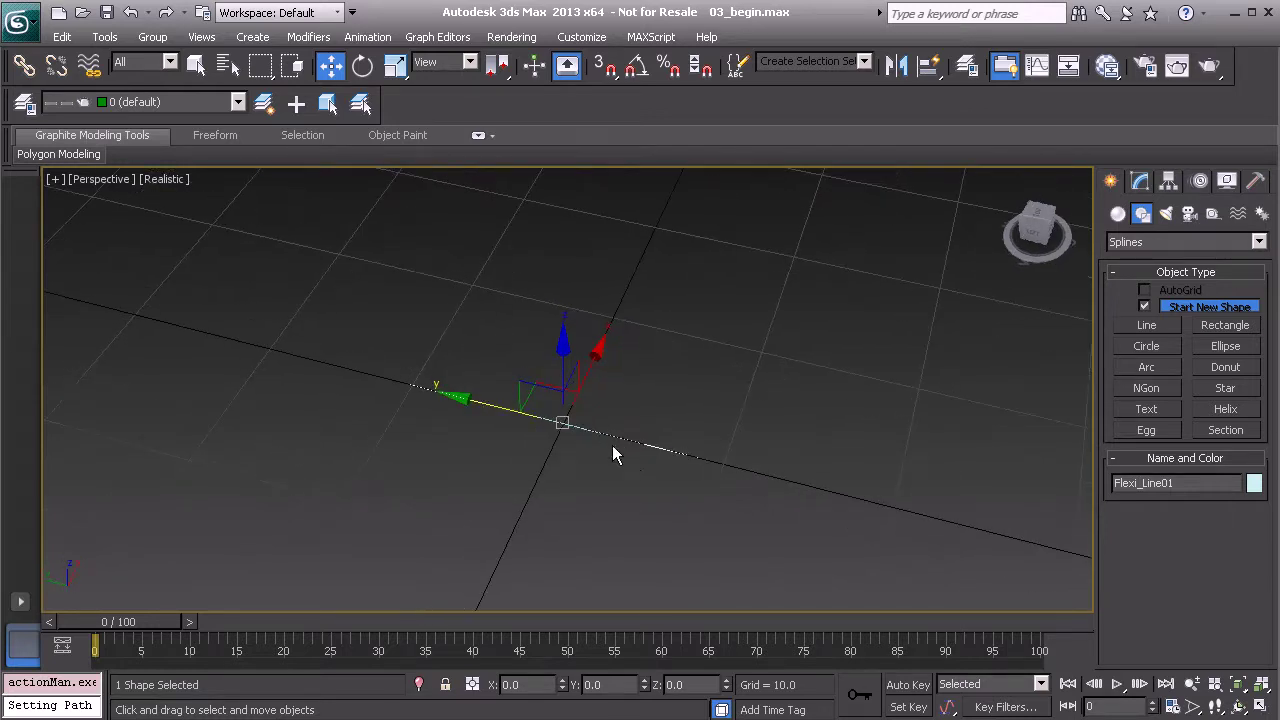
click(1213, 213)
click(1146, 372)
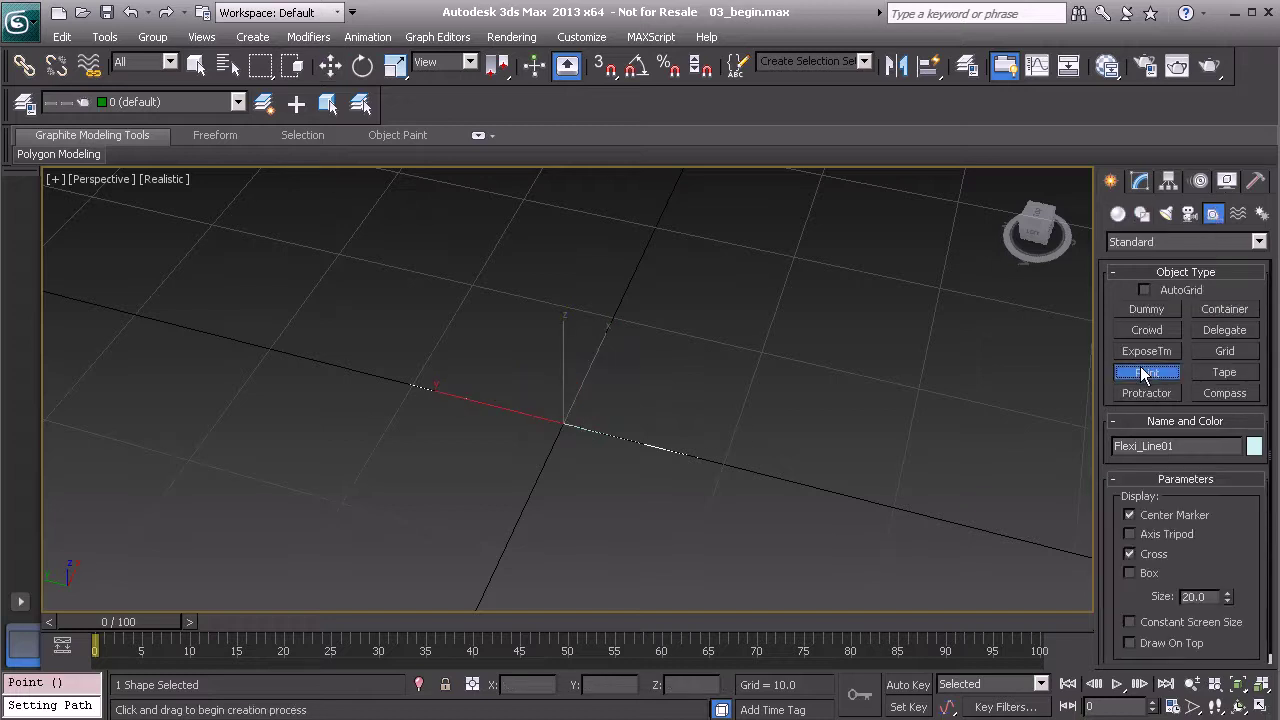
alt+middle_drag(971, 408, 737, 374)
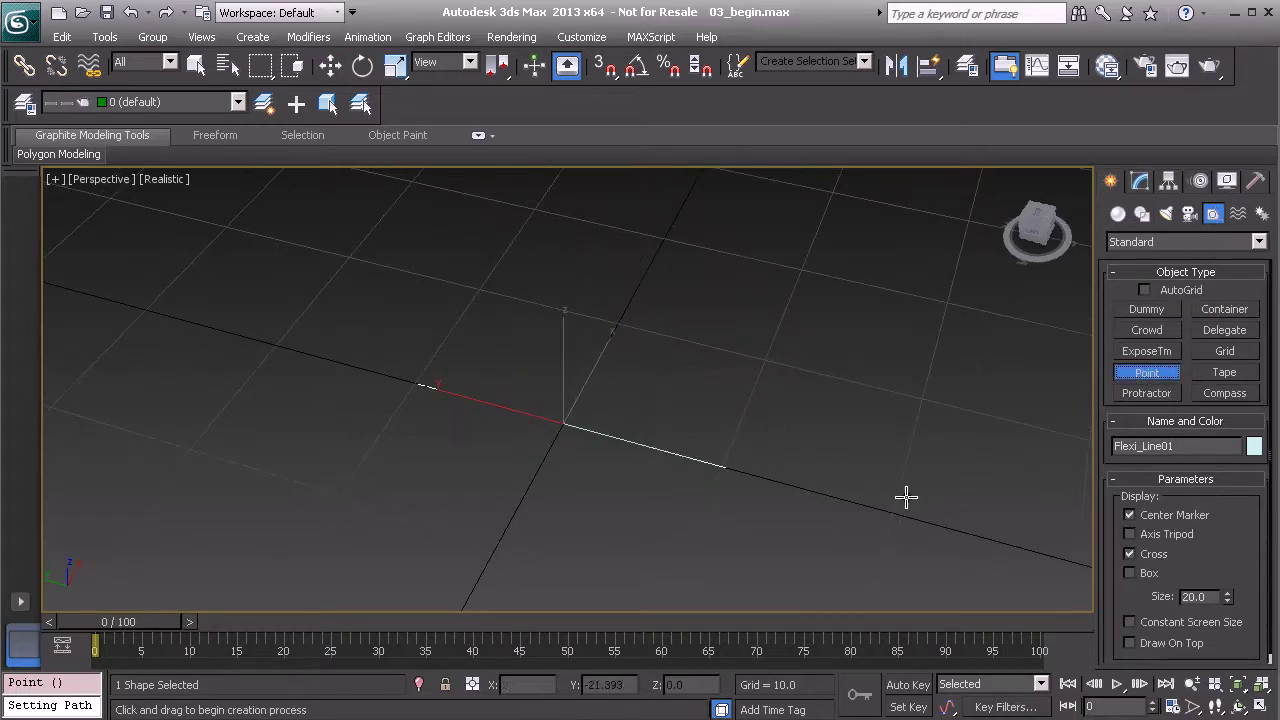
click(722, 334)
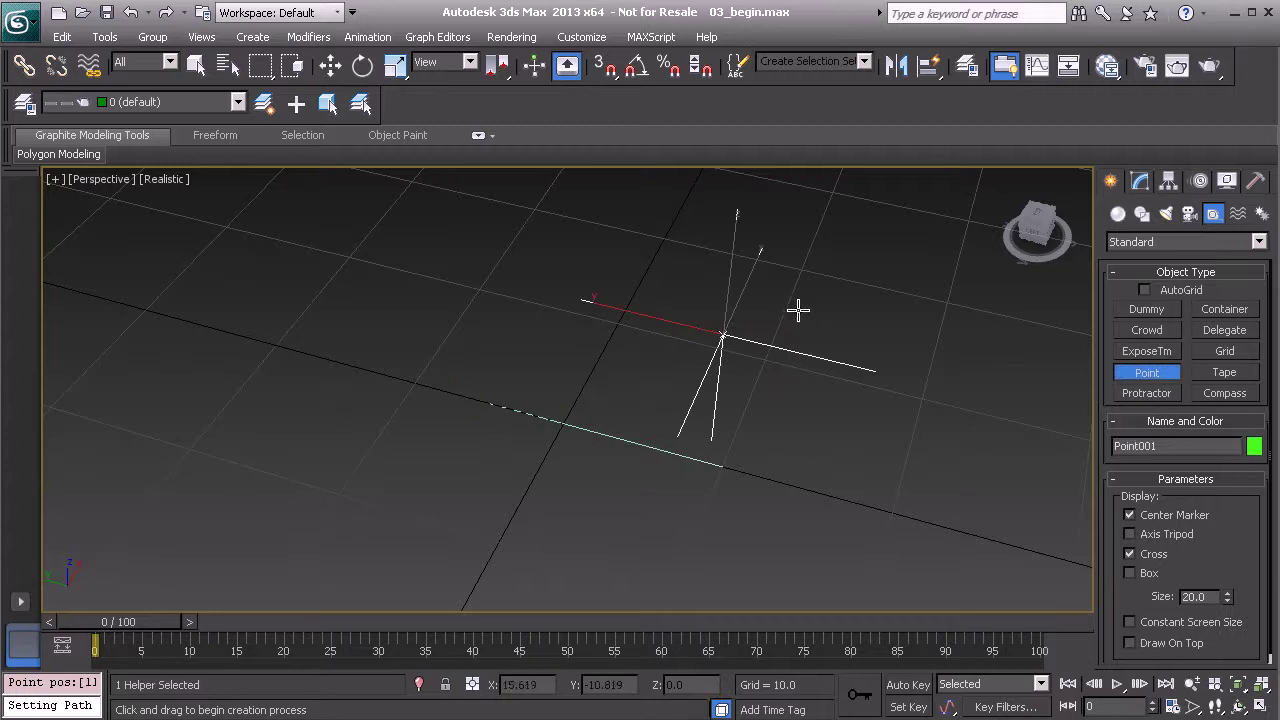
right_click(798, 310)
Turn off the Cross display of the Point helper, keeping its Center Marker on
click(1140, 181)
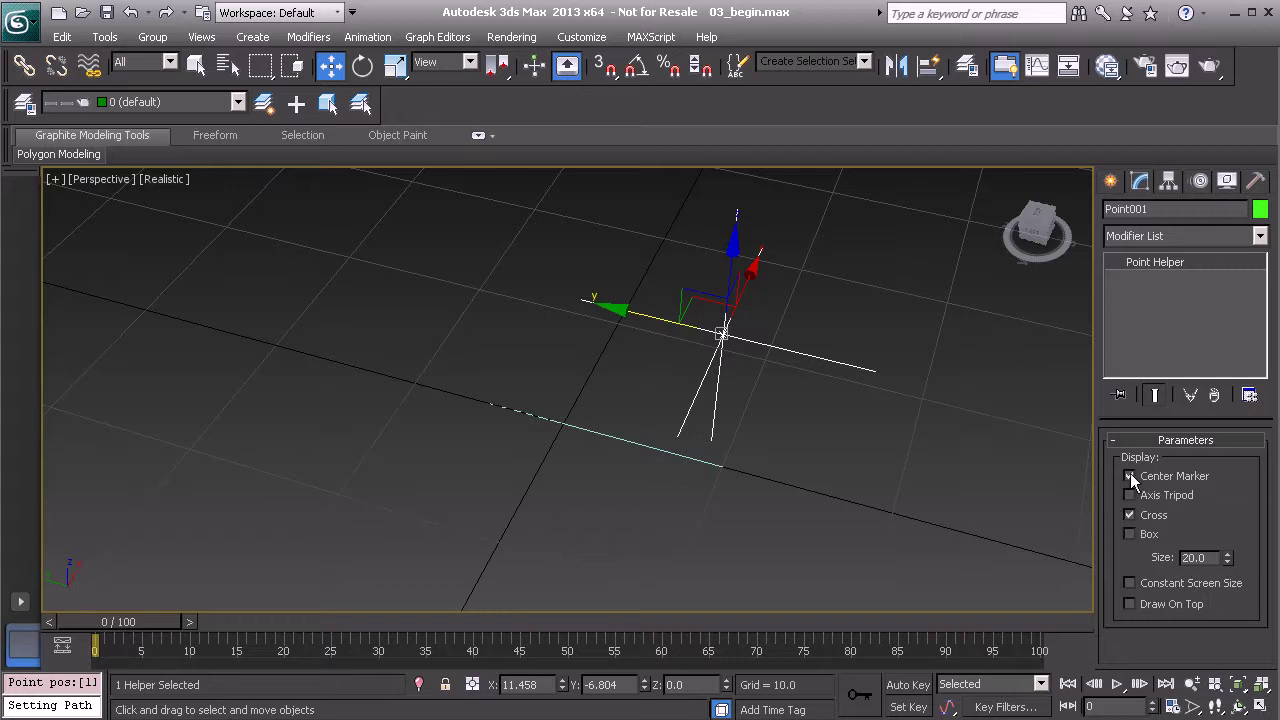
alt+middle_drag(802, 403, 860, 465)
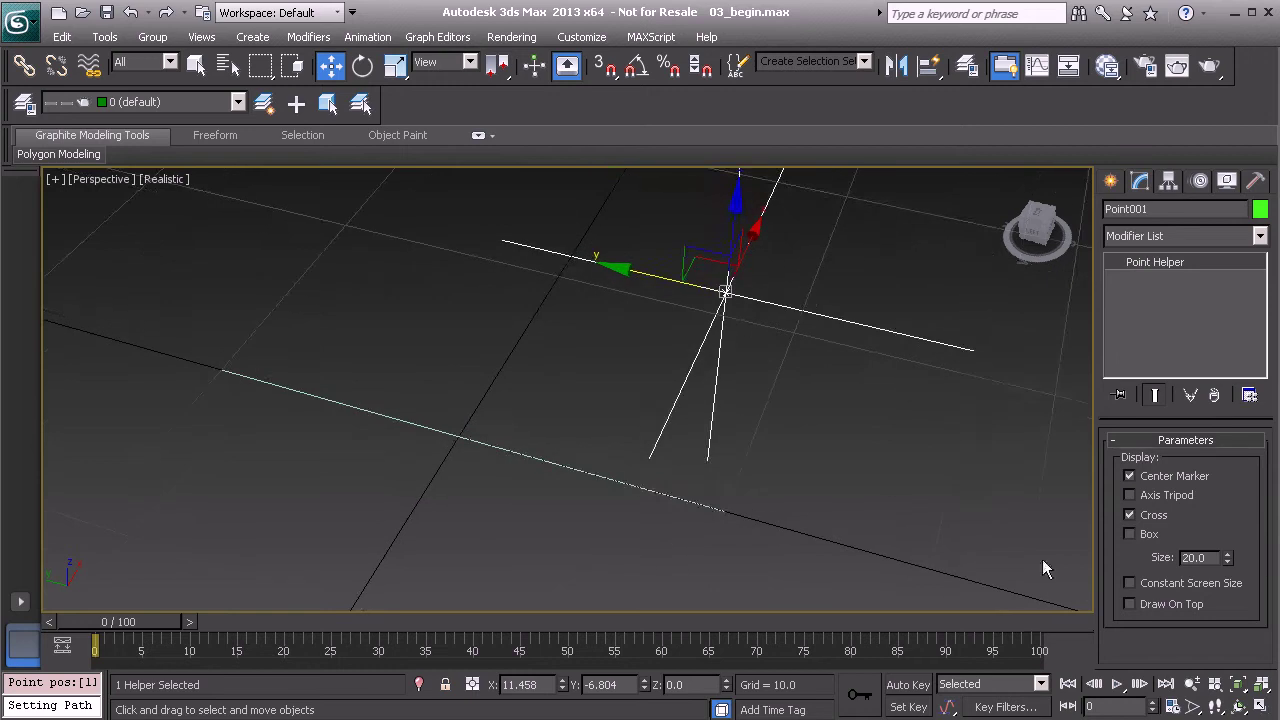
click(1148, 516)
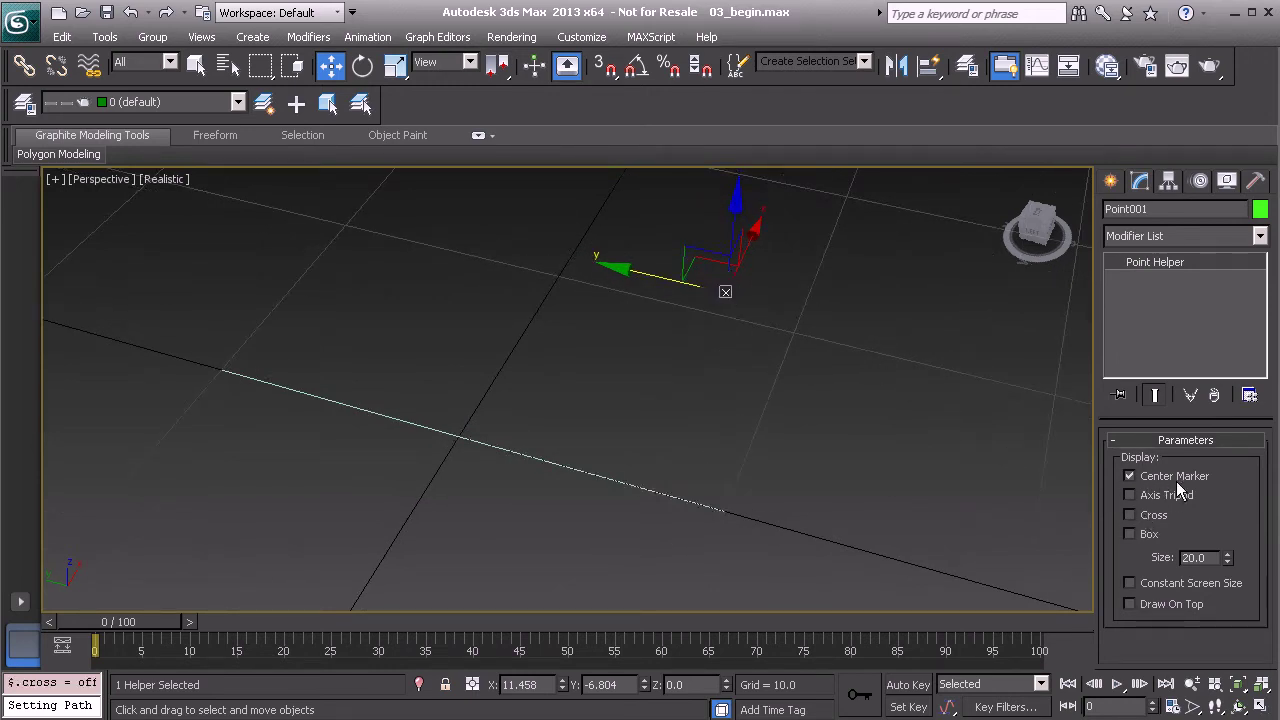
Constrain the Point helper to the Flexi_Line01 spline with a Path Constraint
middle_drag(611, 336, 588, 344)
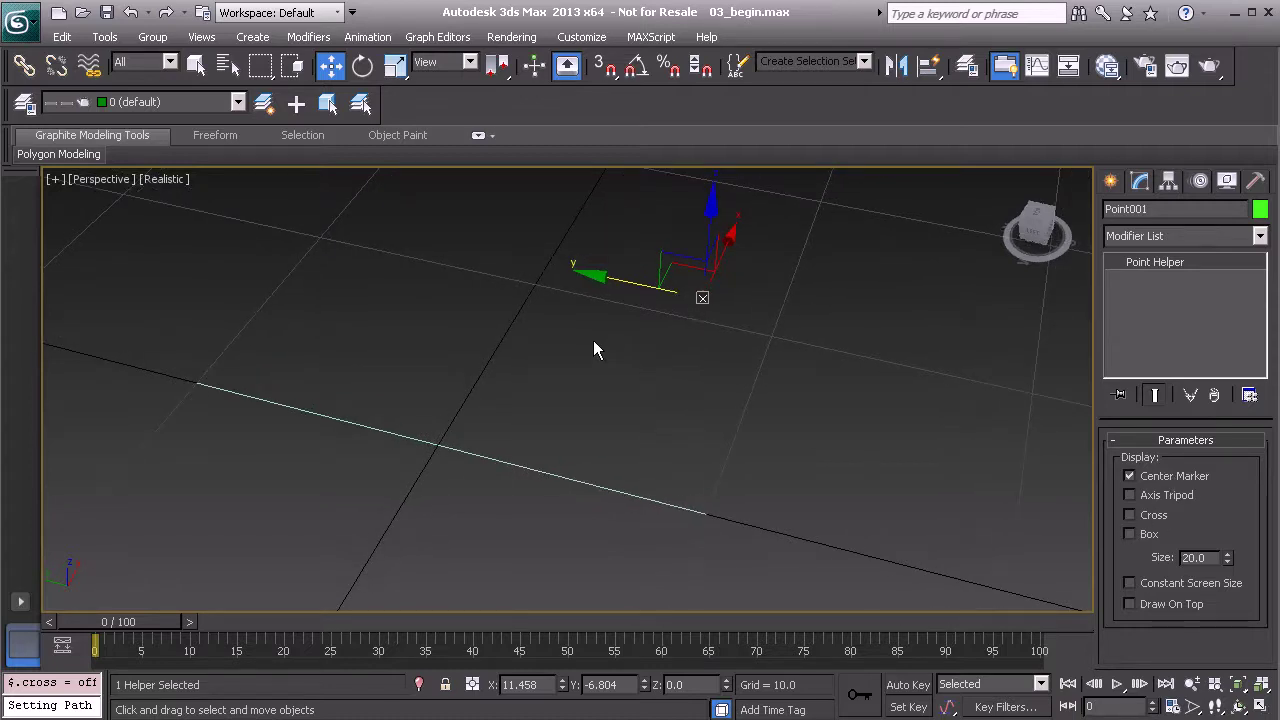
right_click(612, 352)
click(660, 490)
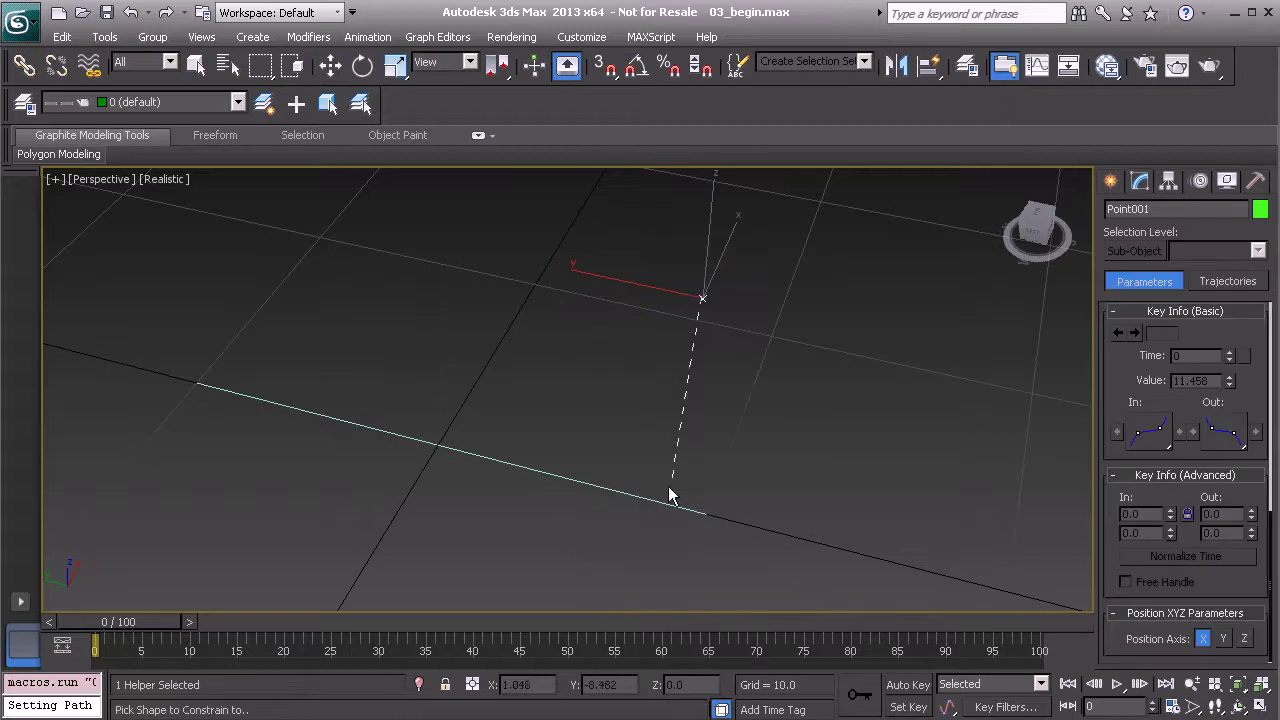
click(674, 505)
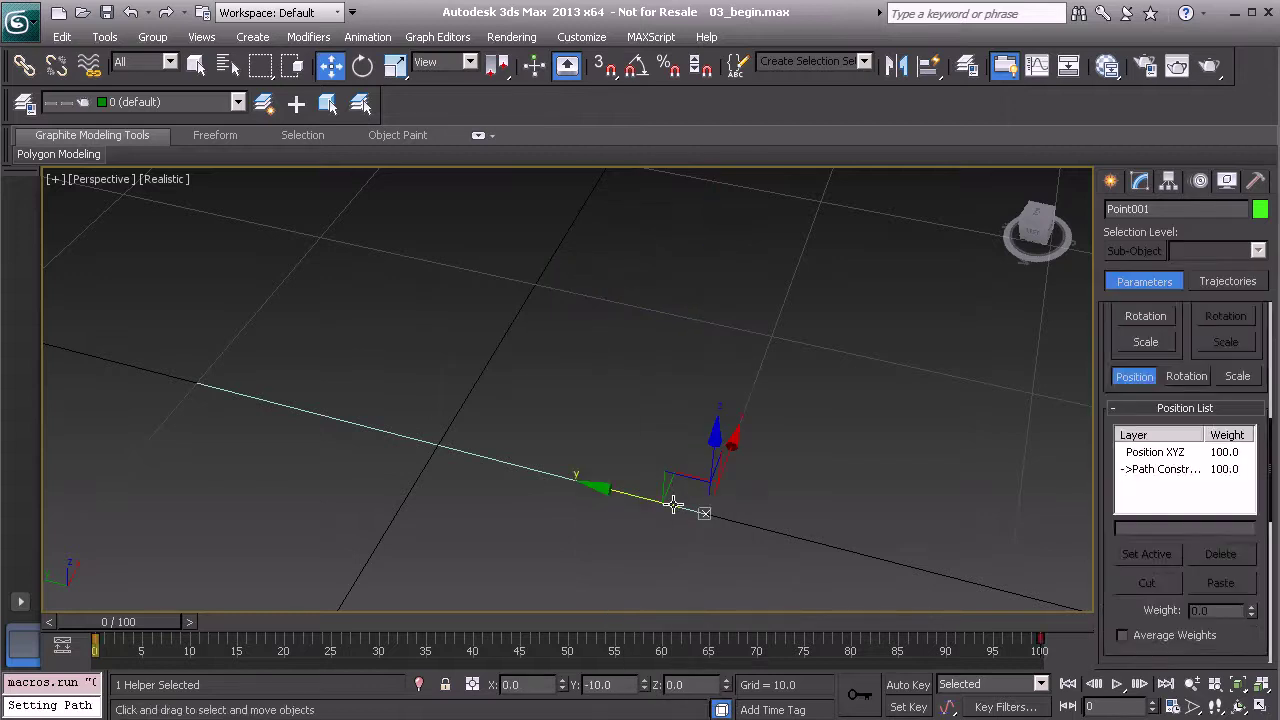
click(368, 37)
mouse_move(426, 126)
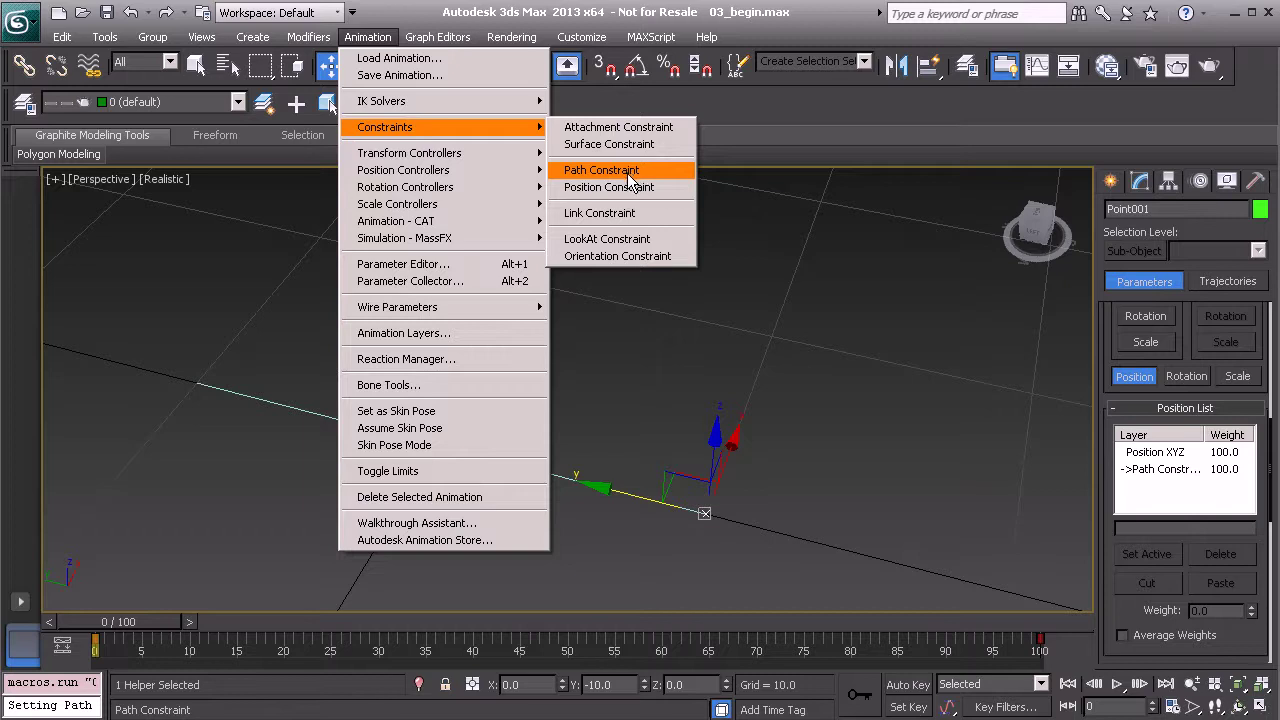
click(748, 132)
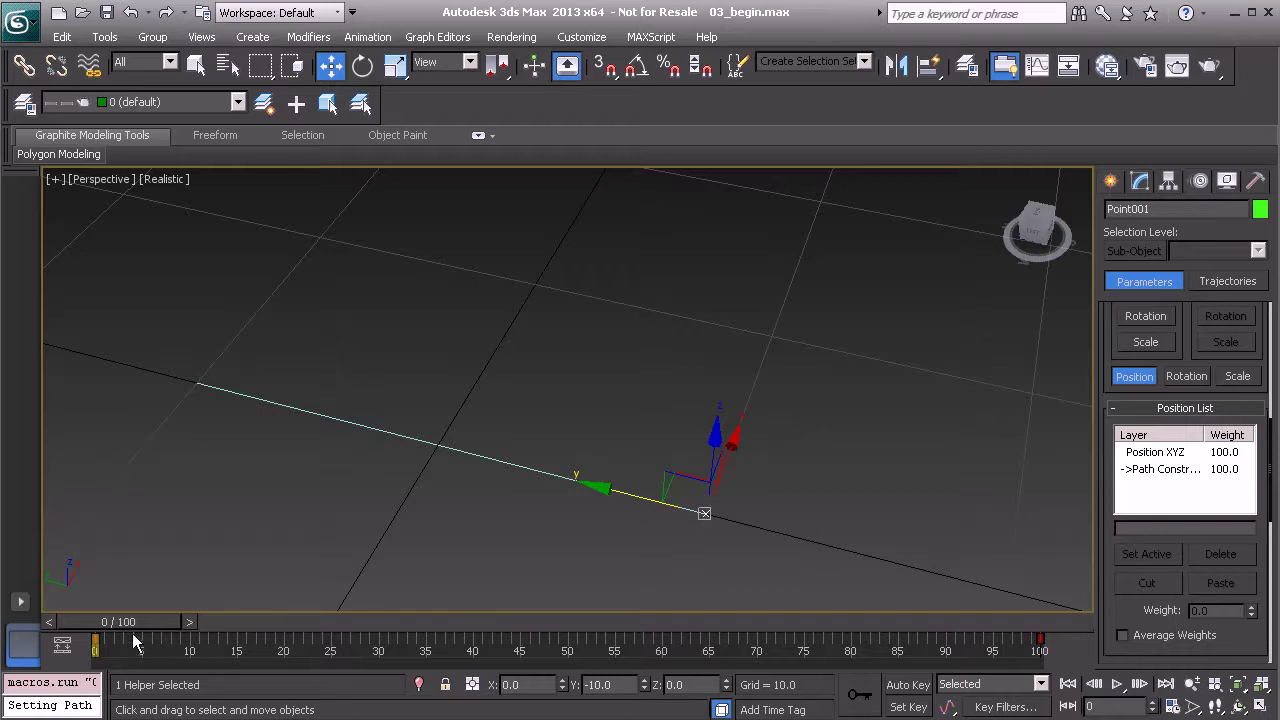
Scrub the helper's path motion and delete its selected animation at frame 0
drag(140, 628, 80, 625)
alt+right_click(553, 290)
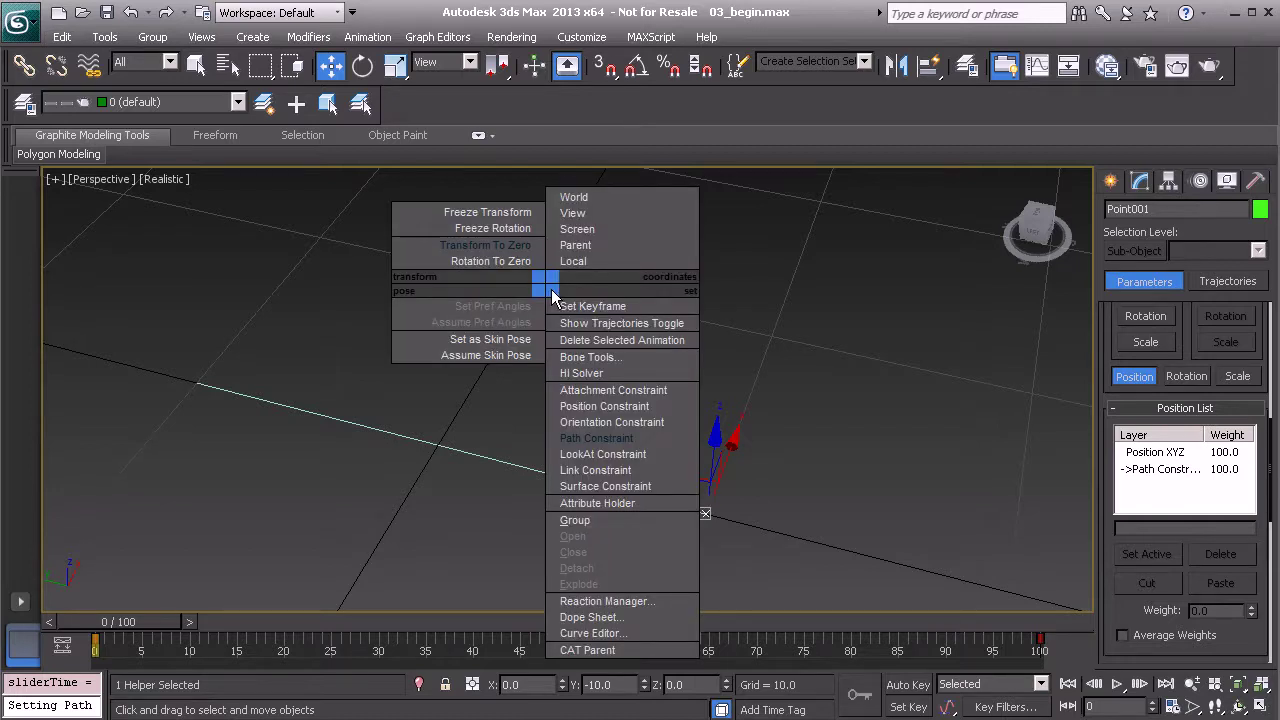
click(607, 341)
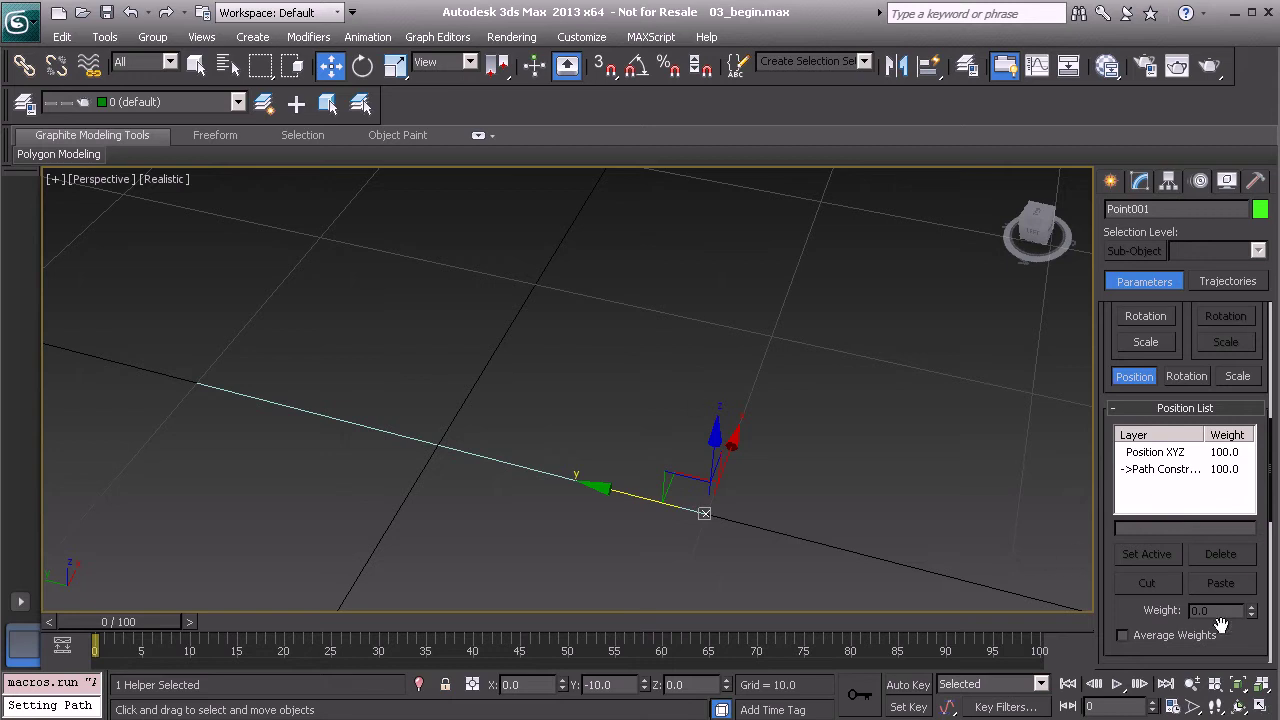
Rename the Point helper Flexi_Anchor_A01 and make one copy of it along the spline at about Y -7.4
click(1138, 210)
text(Flexi_Anchor_A002)
alt+middle_drag(777, 483, 679, 396)
shift+drag(690, 448, 620, 447)
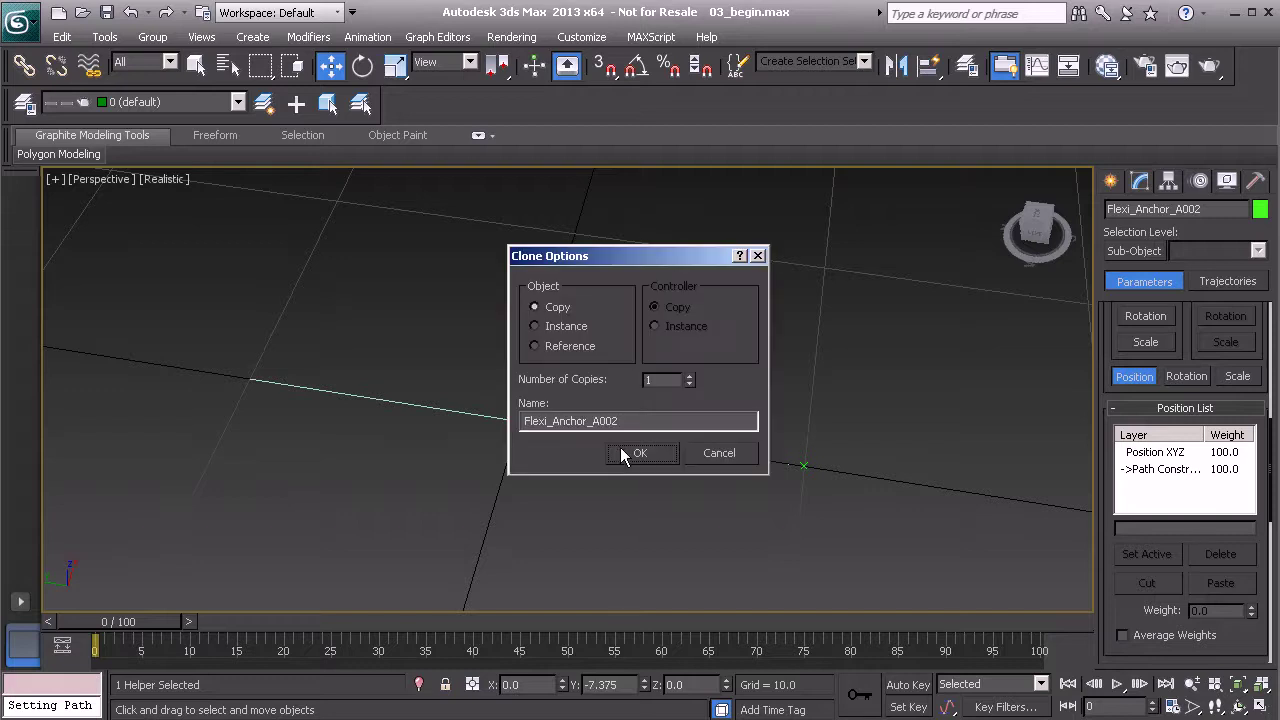
click(640, 453)
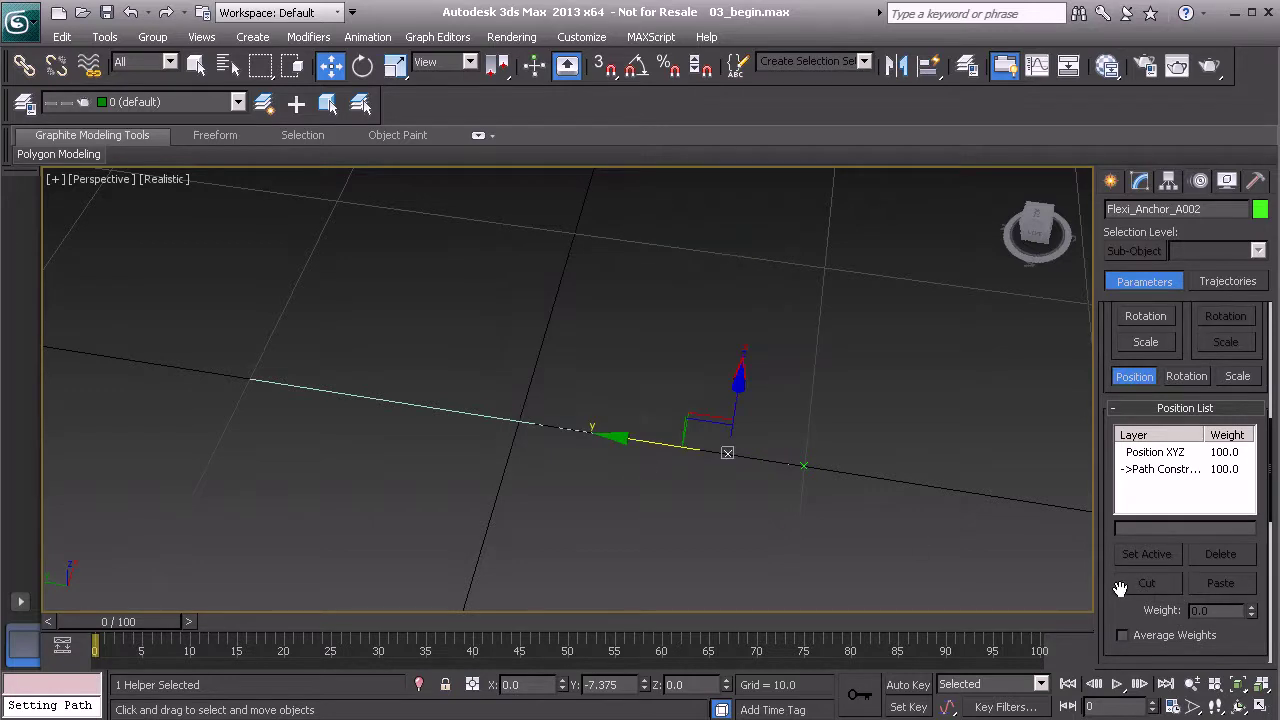
Set the path position of the copied helper, Flexi_Anchor_A002, to 25% along Flexi_Line01
scroll(1120, 586, down, 1)
drag(1116, 581, 1112, 206)
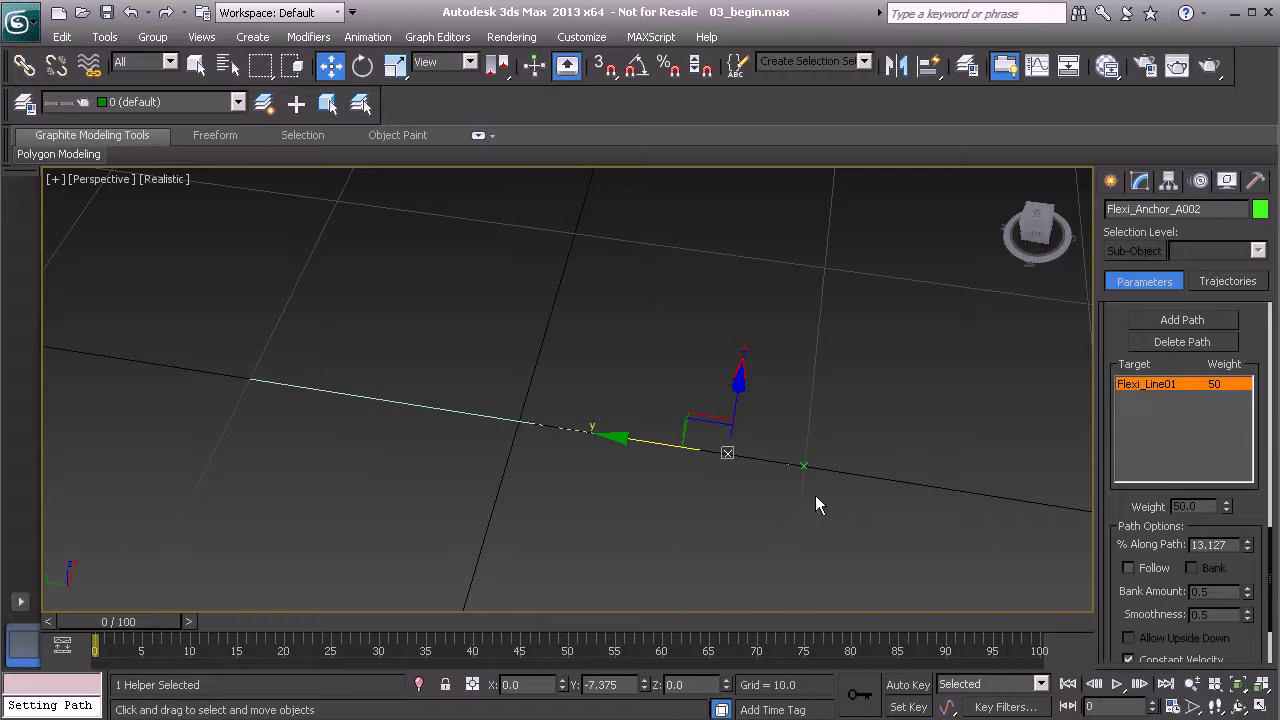
click(802, 466)
click(803, 465)
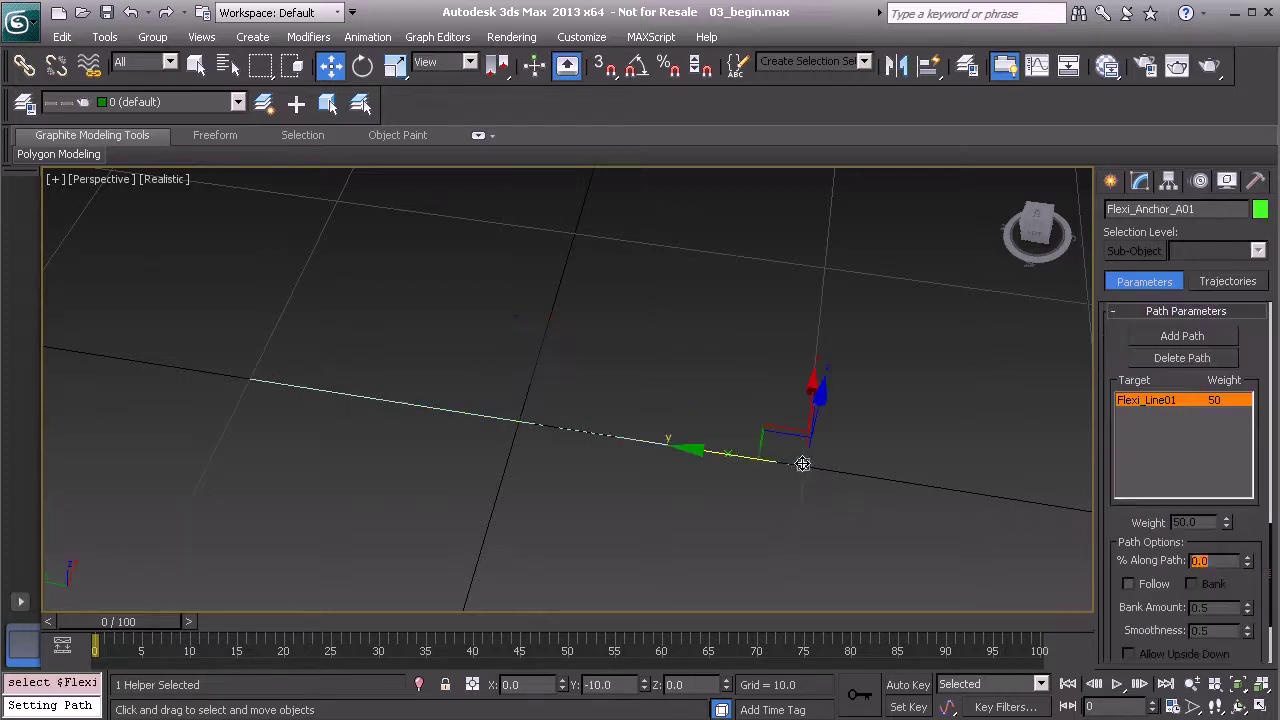
shift+drag(803, 465, 729, 454)
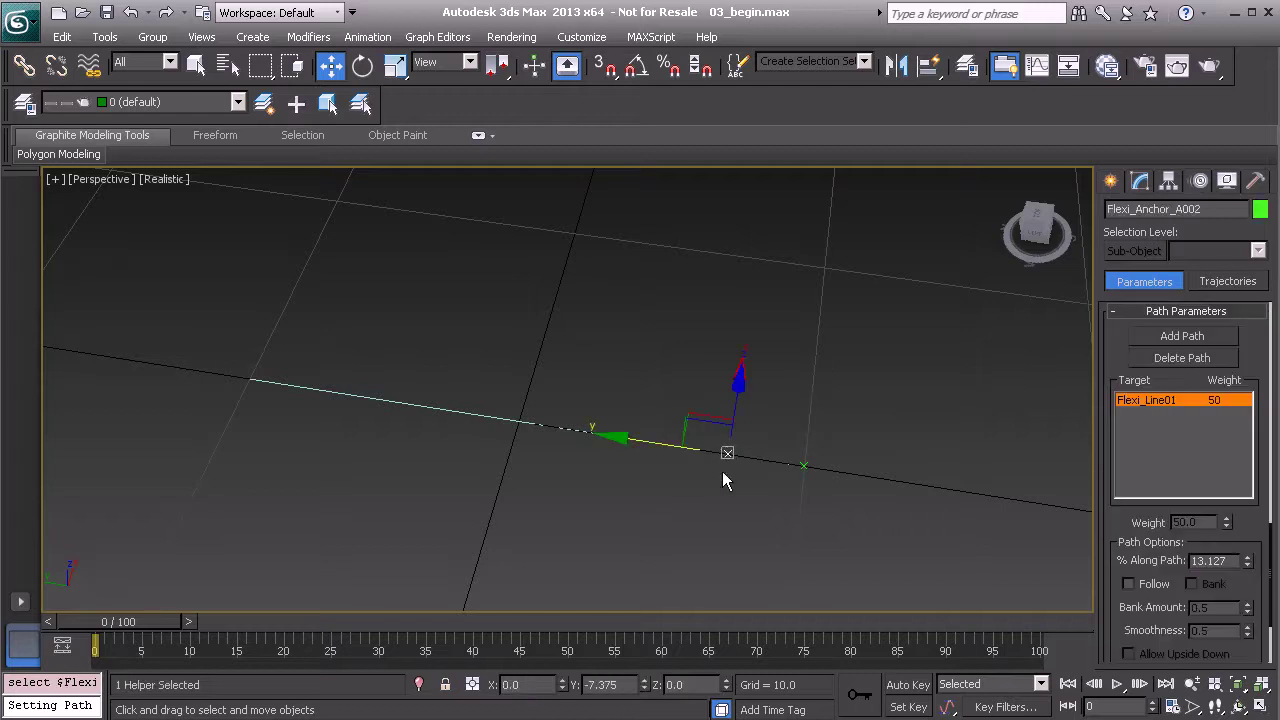
double_click(1216, 562)
text(25)
key(Return)
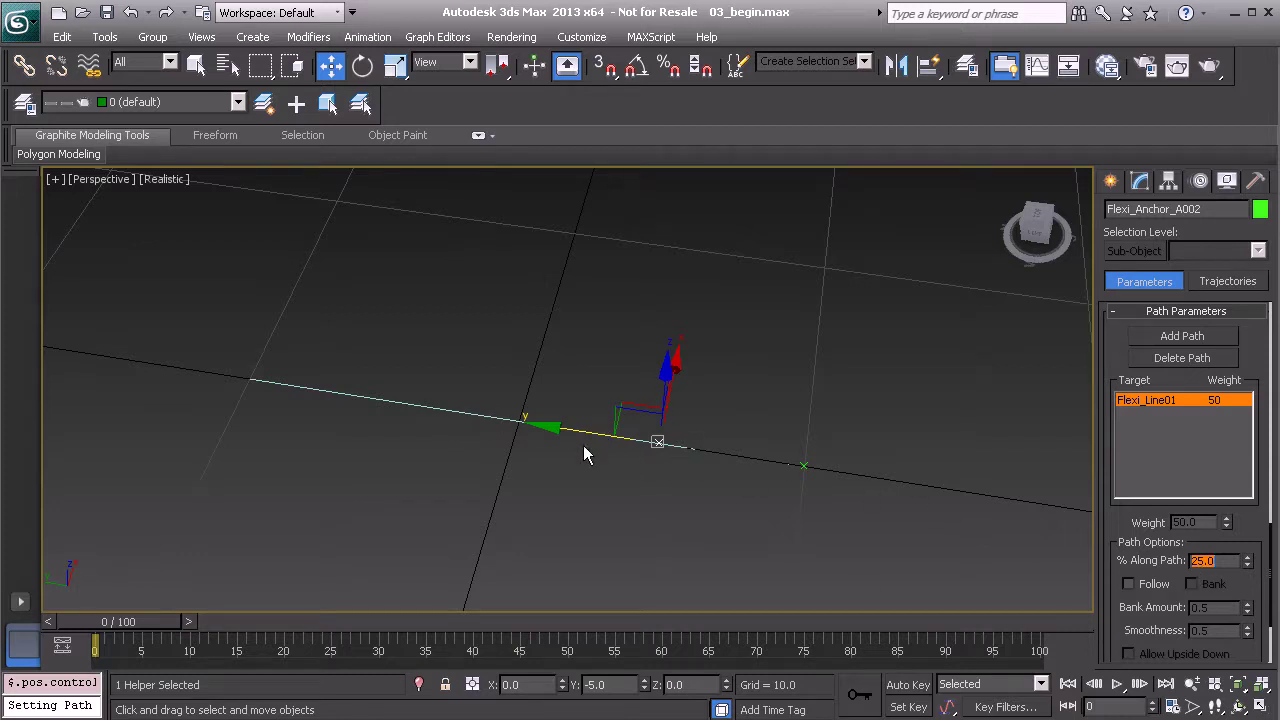
Clone Flexi_Anchor_A002 as three copies along the line, spaced about 4.6 units apart in Y
drag(551, 427, 421, 420)
click(657, 379)
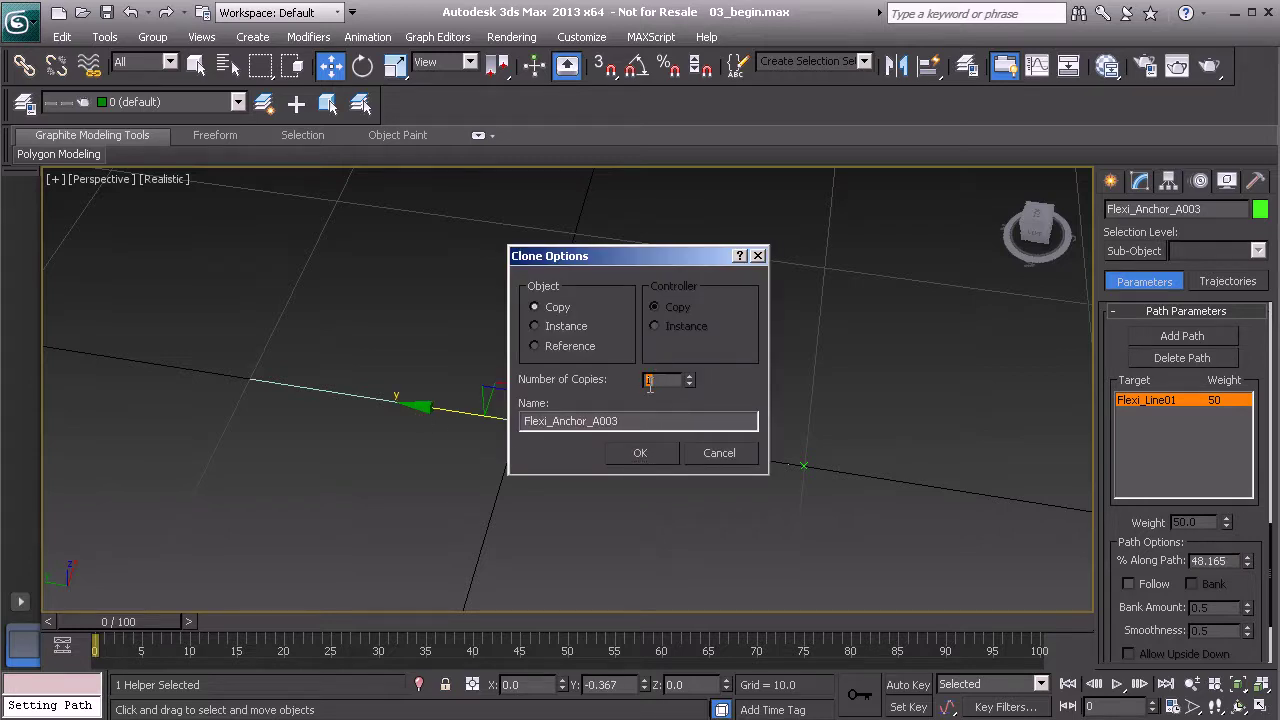
click(640, 453)
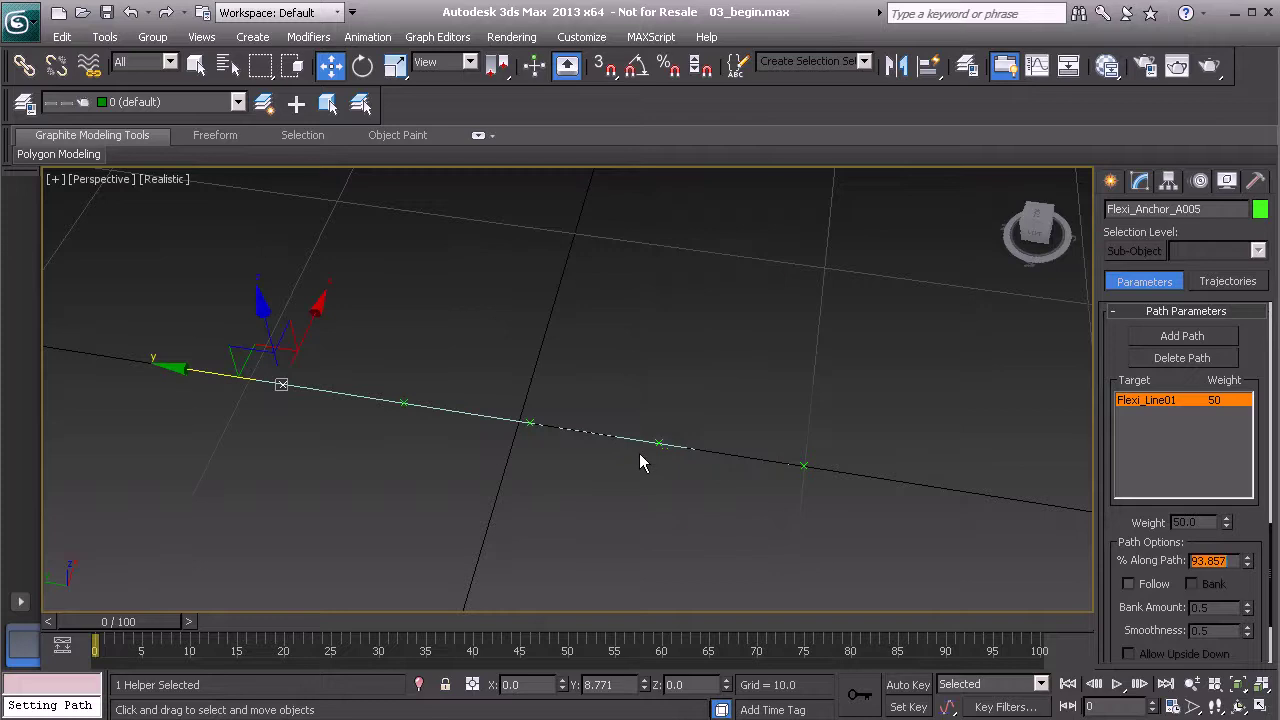
Set Flexi_Anchor_A003 to 50% along the path
click(530, 424)
click(530, 424)
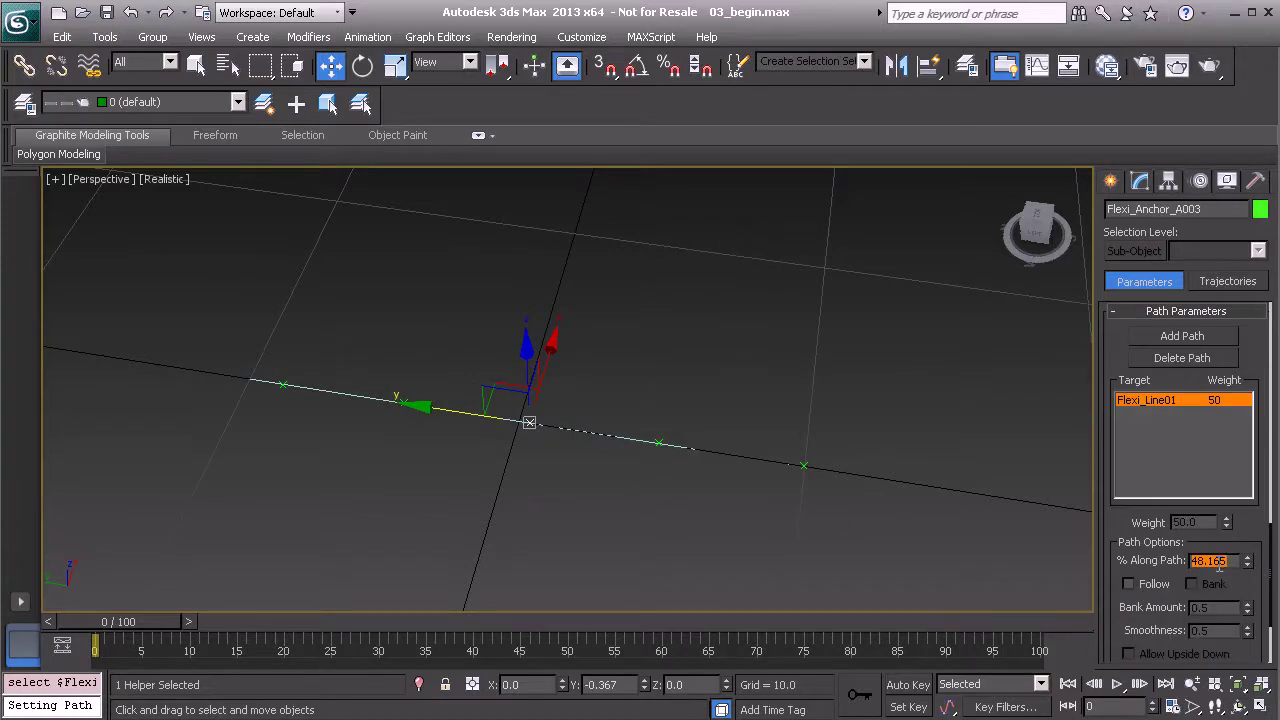
text(50)
key(Return)
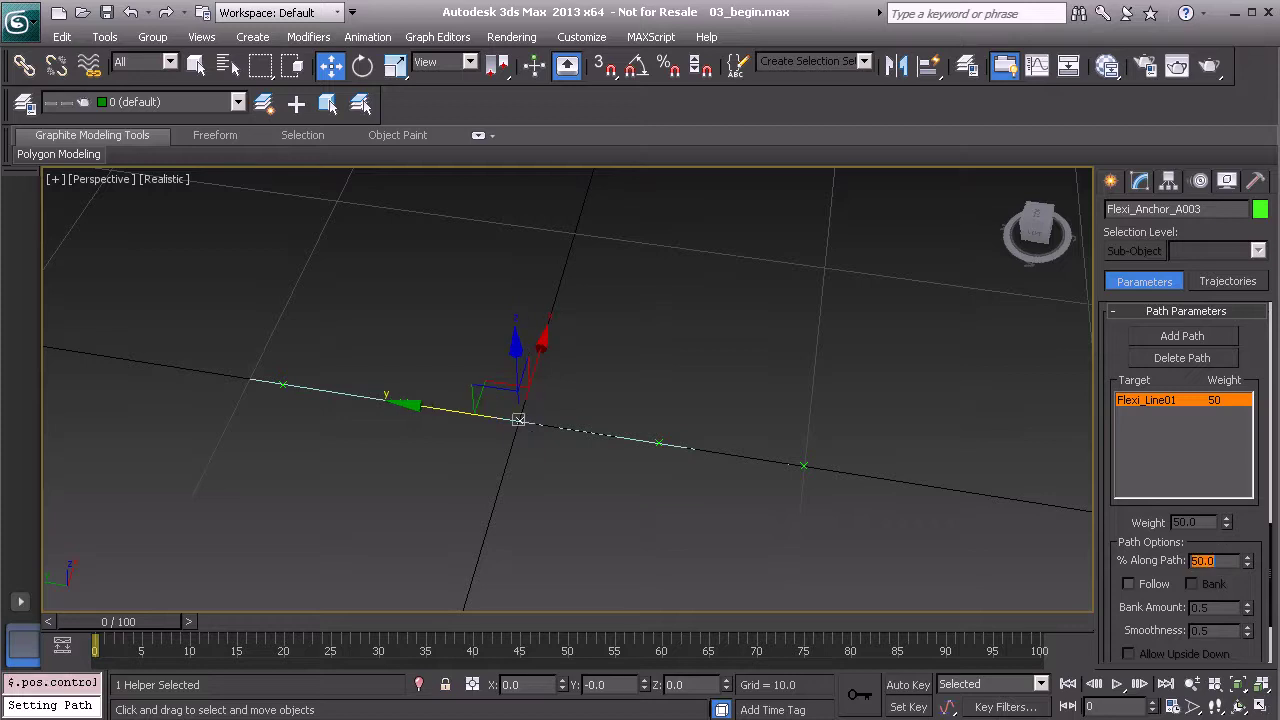
Set Flexi_Anchor_A004 to 75% along the path and deselect it
click(414, 402)
click(403, 401)
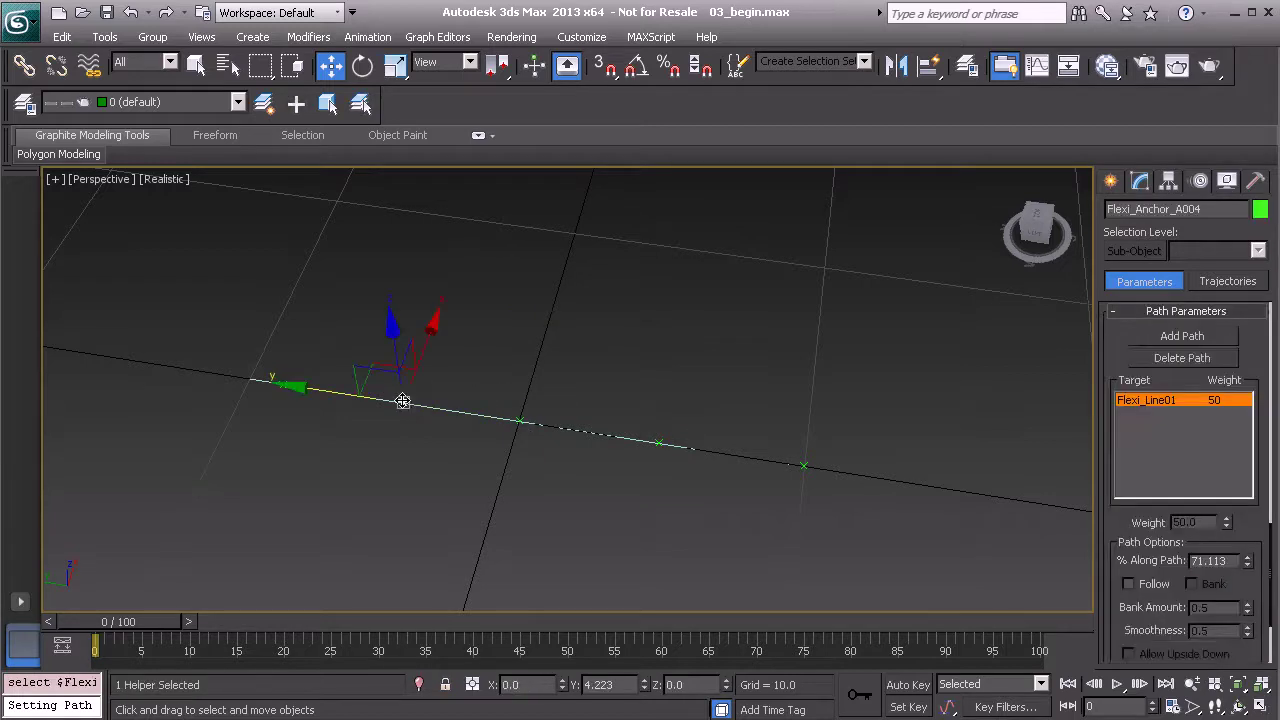
double_click(1208, 561)
text(75)
key(Return)
click(360, 371)
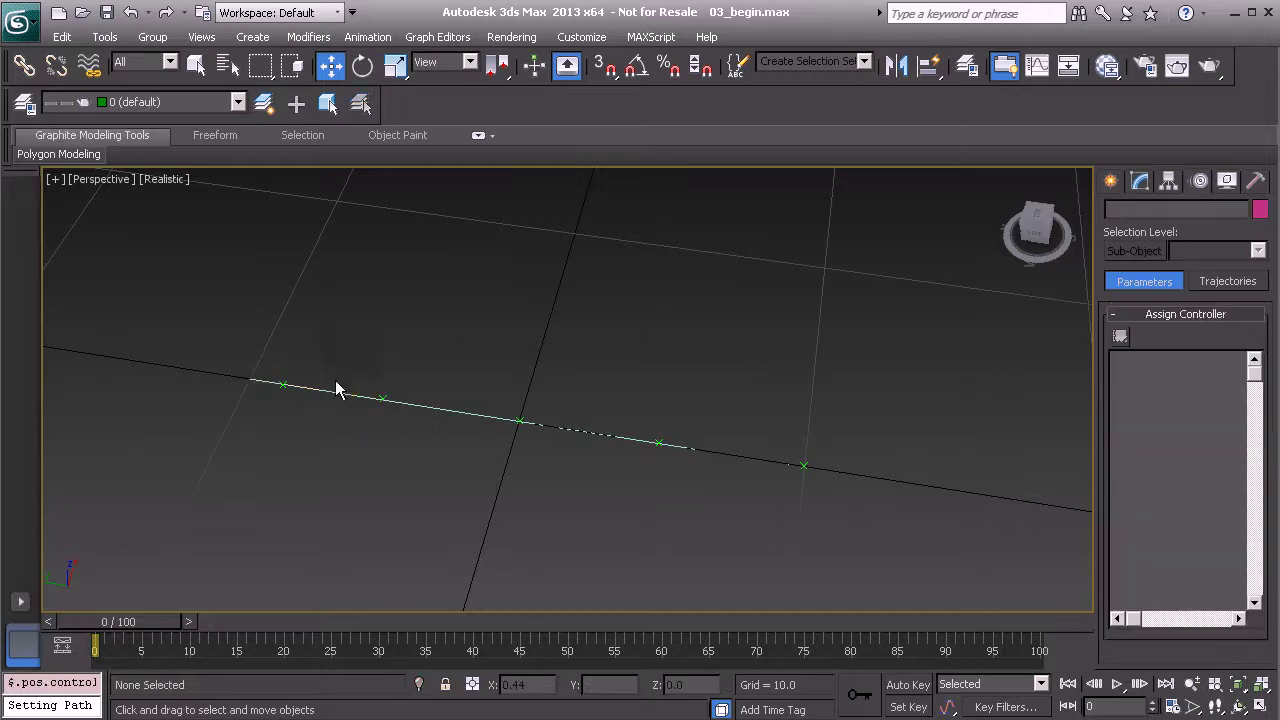
Set Flexi_Anchor_A005 to 100% along the path
click(282, 385)
double_click(1219, 562)
text(100)
key(Return)
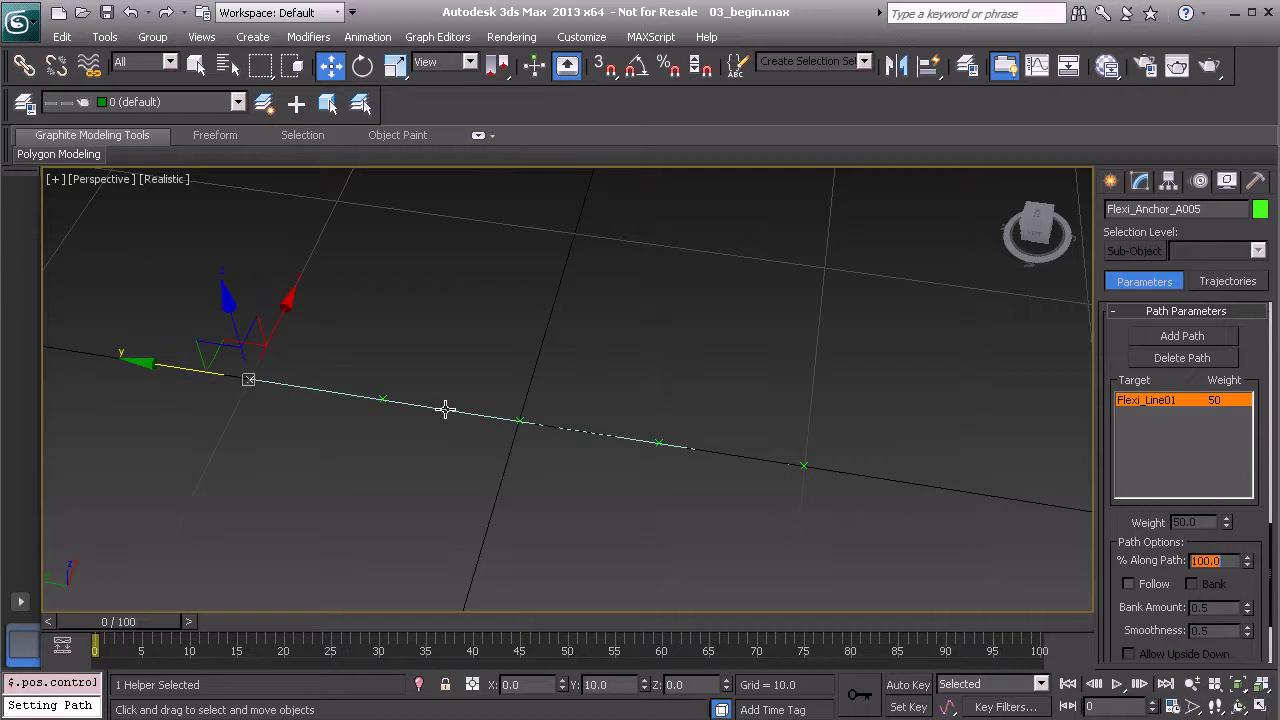
Examine the vertices of Flexi_Line01 against the anchor positions, selecting its middle vertex and leaving vertex editing again
click(445, 408)
alt+middle_drag(503, 448, 538, 437)
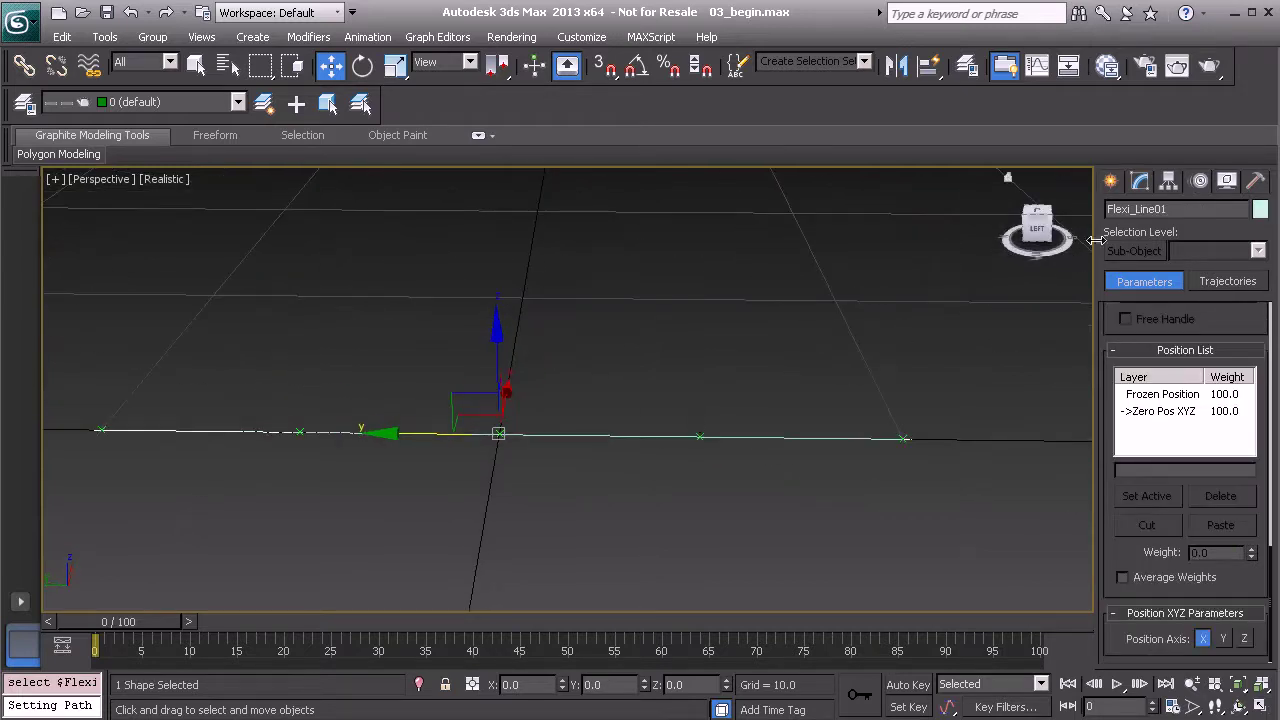
click(1140, 180)
click(1116, 262)
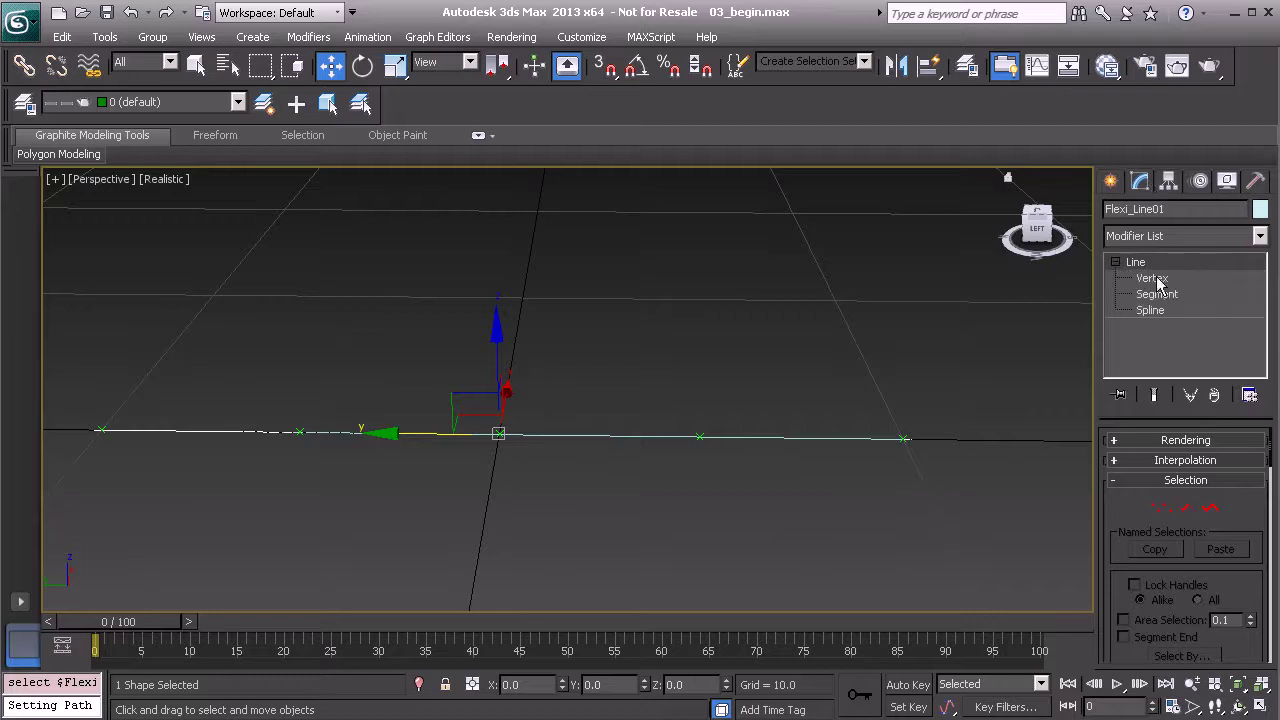
click(1152, 278)
alt+middle_drag(549, 412, 556, 468)
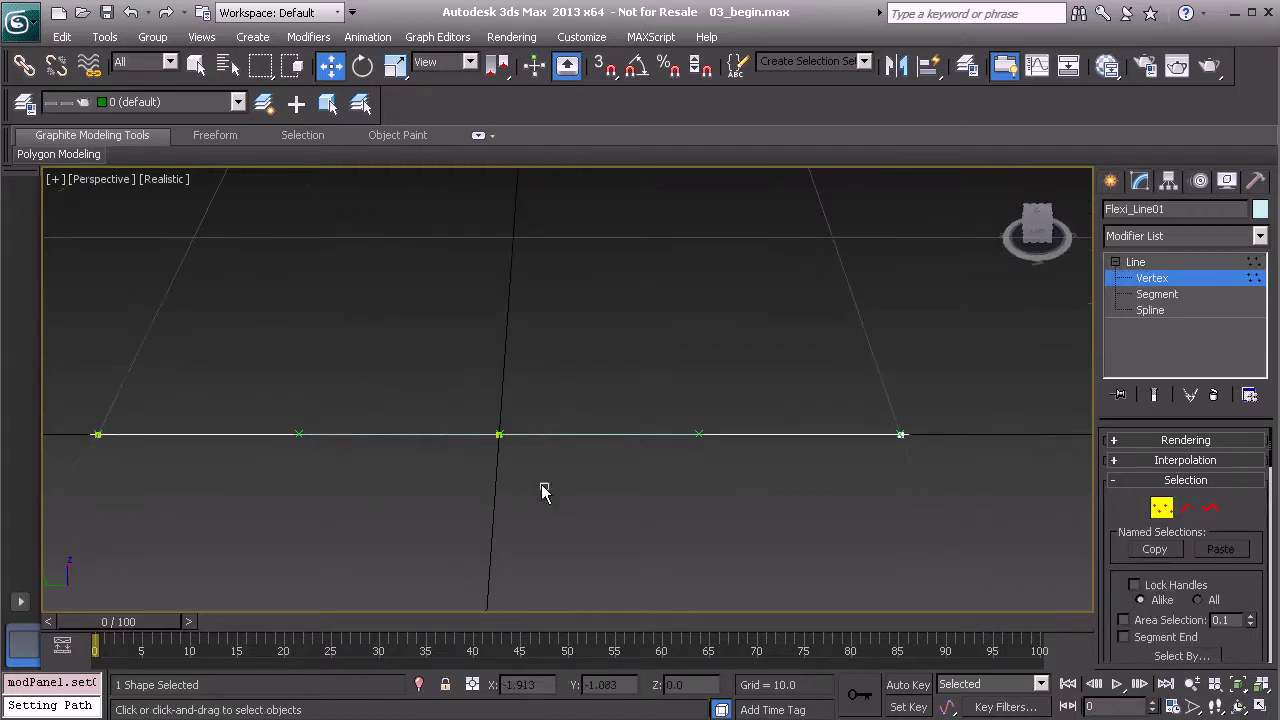
alt+middle_drag(479, 412, 471, 363)
drag(457, 391, 646, 277)
right_click(646, 277)
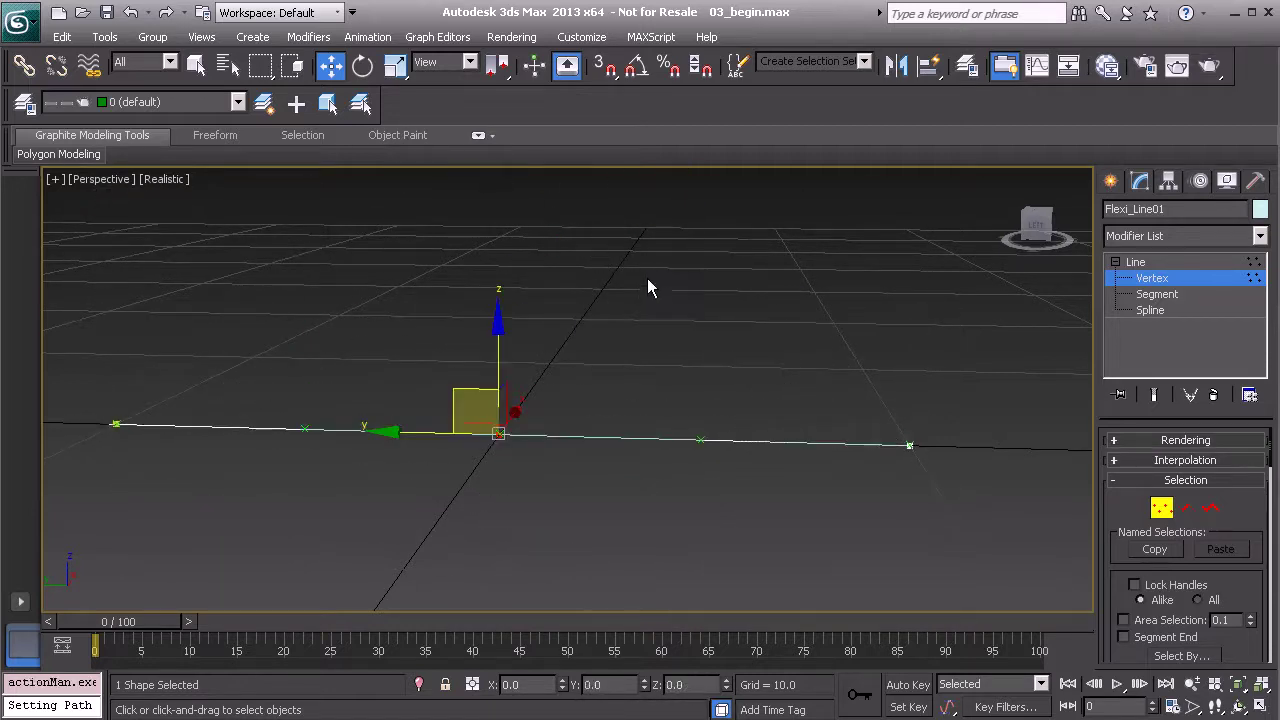
click(1143, 262)
click(677, 369)
alt+middle_drag(677, 369, 651, 428)
Rename the anchor at 25% along the path Flexi_Anchor_B01 and clear the selection
click(693, 470)
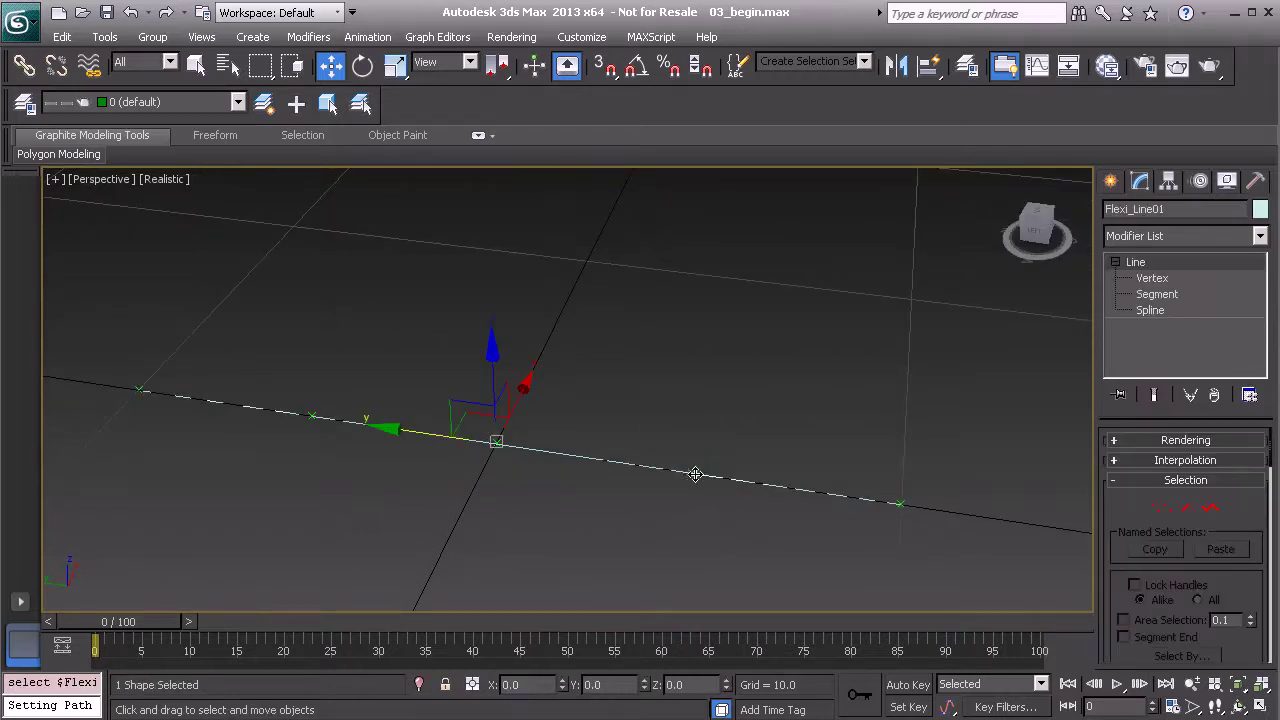
click(690, 471)
alt+middle_drag(546, 422, 543, 399)
alt+middle_drag(602, 359, 801, 446)
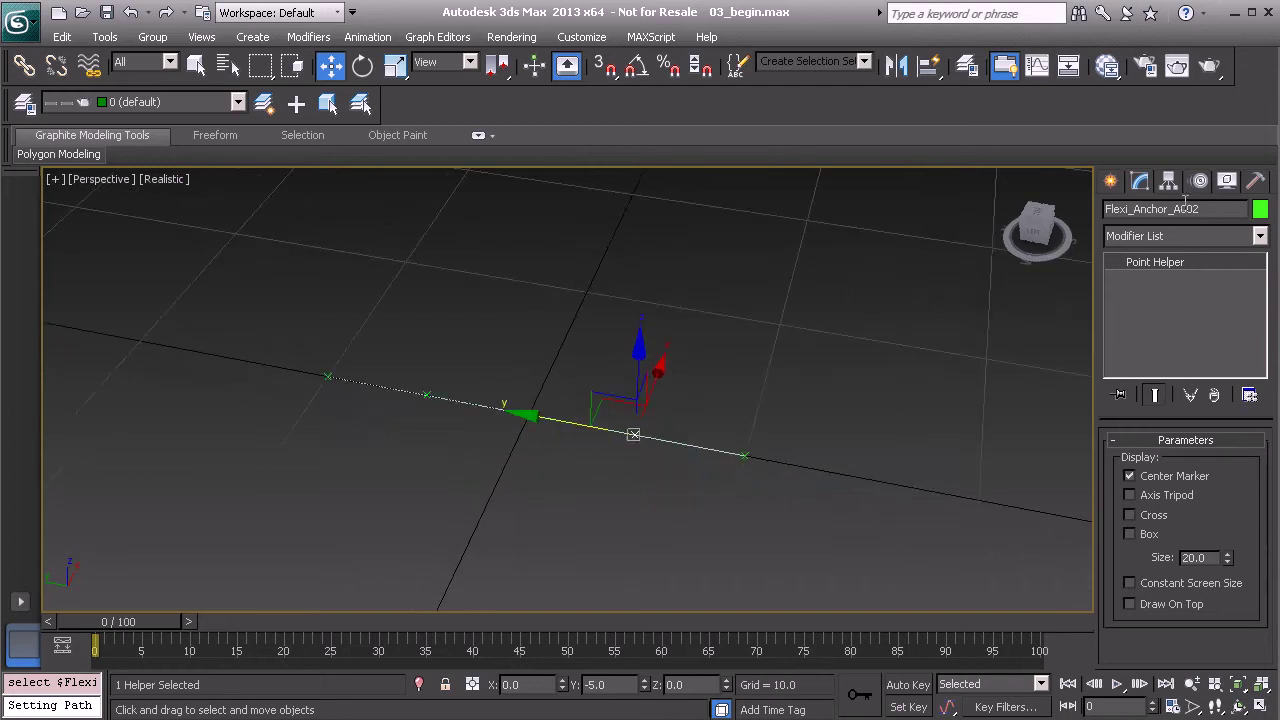
drag(1173, 210, 1200, 210)
text(B01)
key(Return)
alt+middle_drag(340, 381, 488, 377)
click(527, 345)
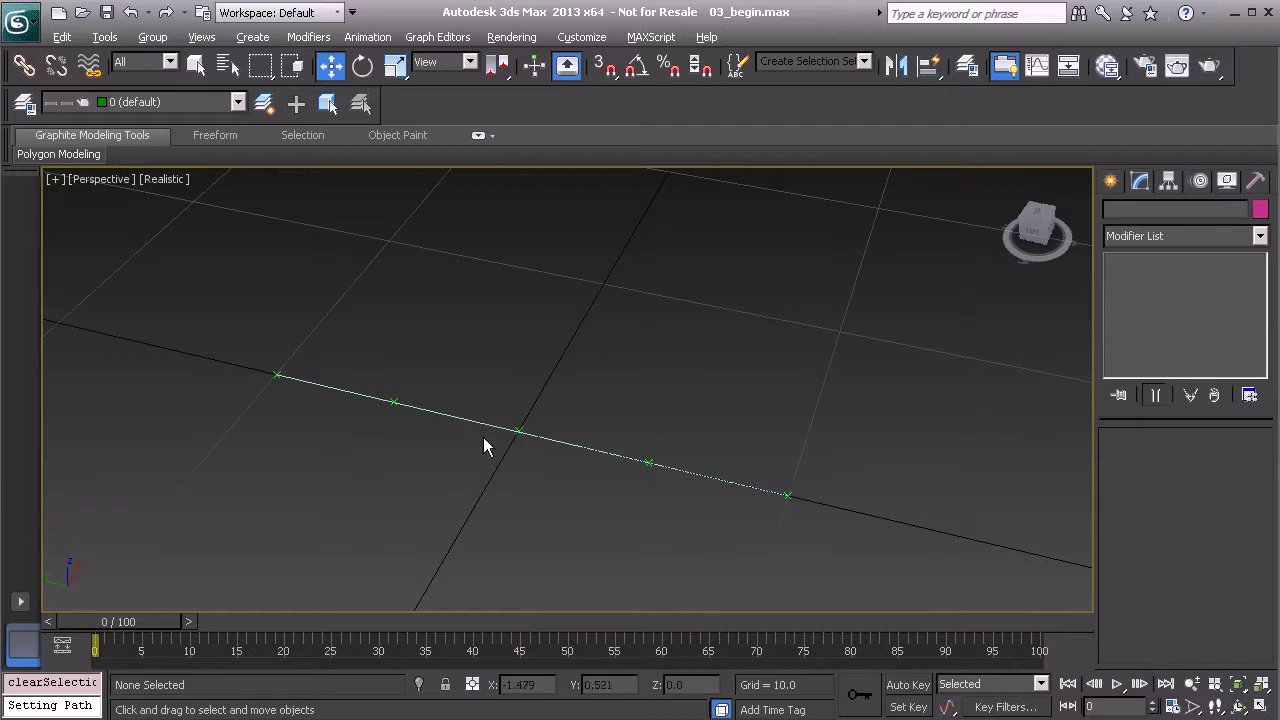
Draw a closed square with the Line tool, snapping to grid points (-10, -10), (-10, -30), (10, -30) and (10, -10)
alt+middle_drag(591, 463, 563, 417)
click(1110, 181)
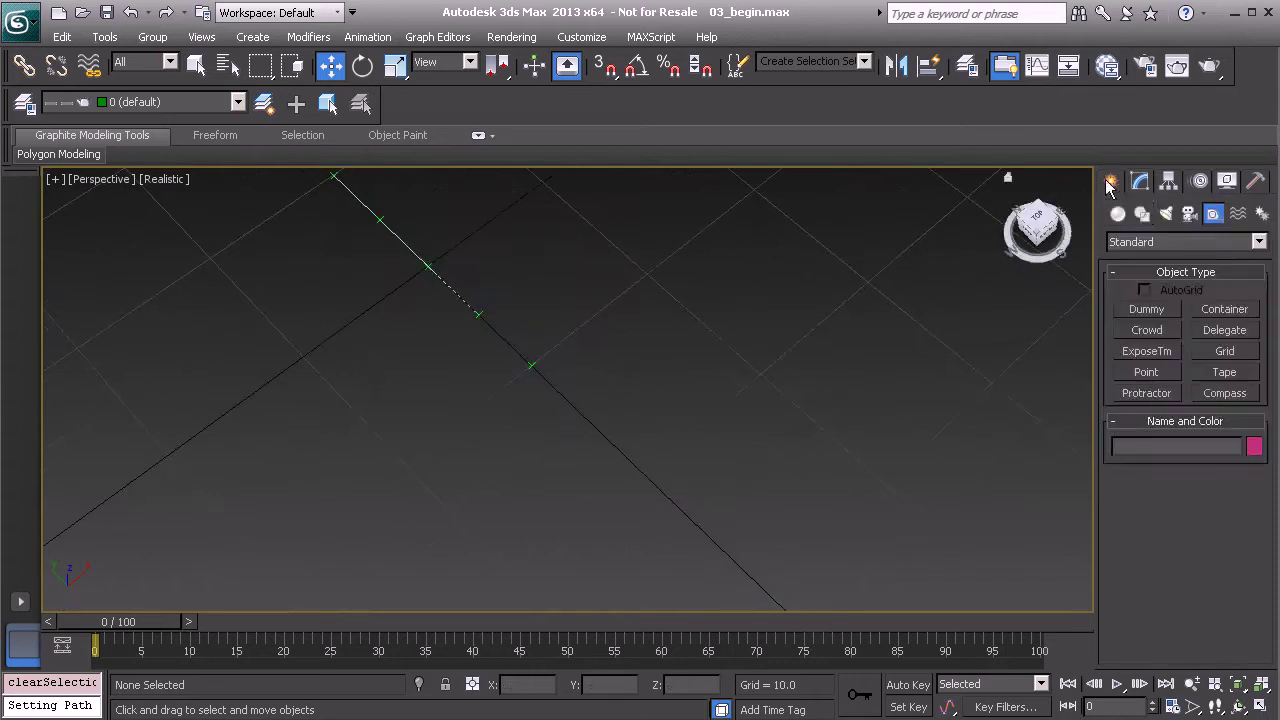
click(1142, 214)
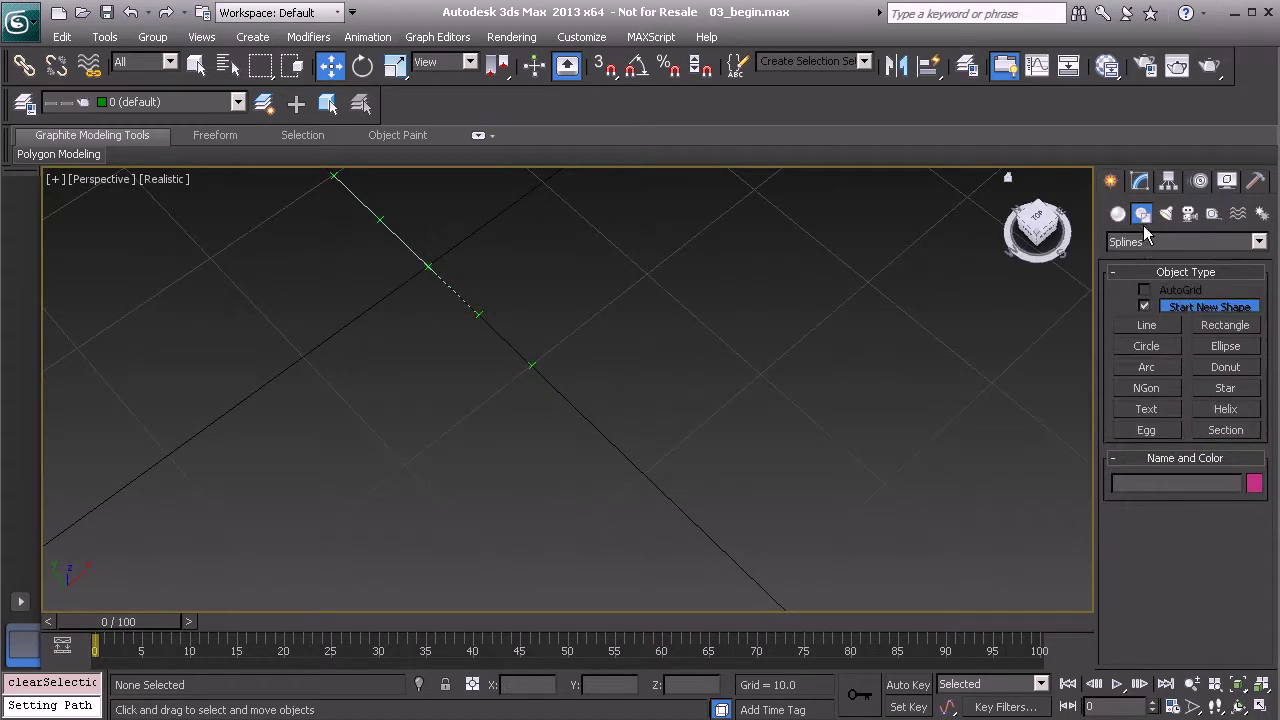
click(1146, 325)
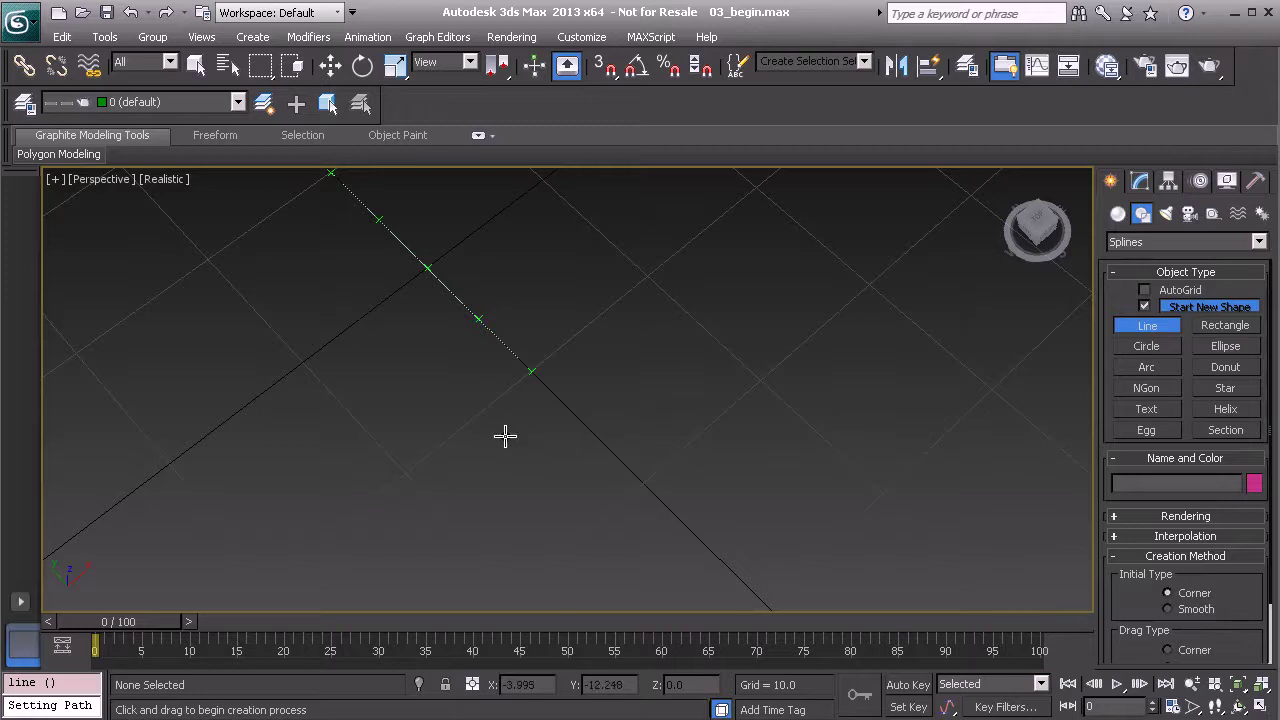
scroll(488, 427, down, 2)
scroll(566, 371, down, 2)
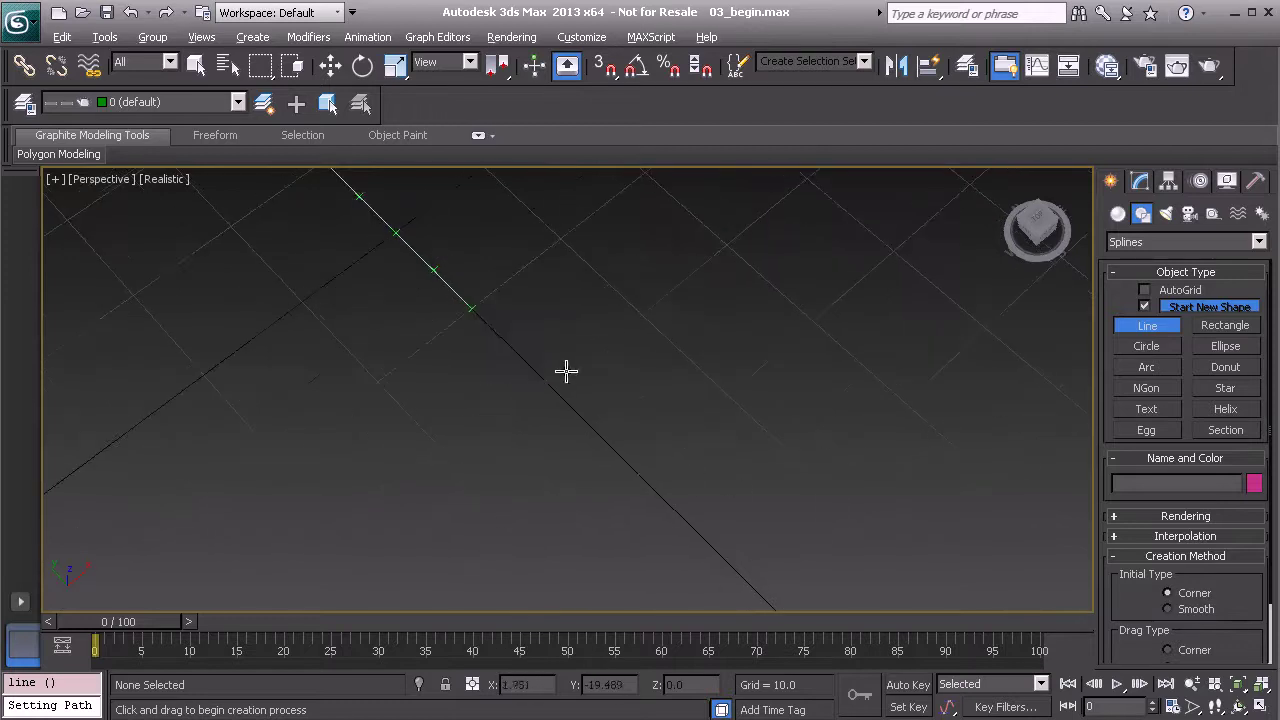
key(s)
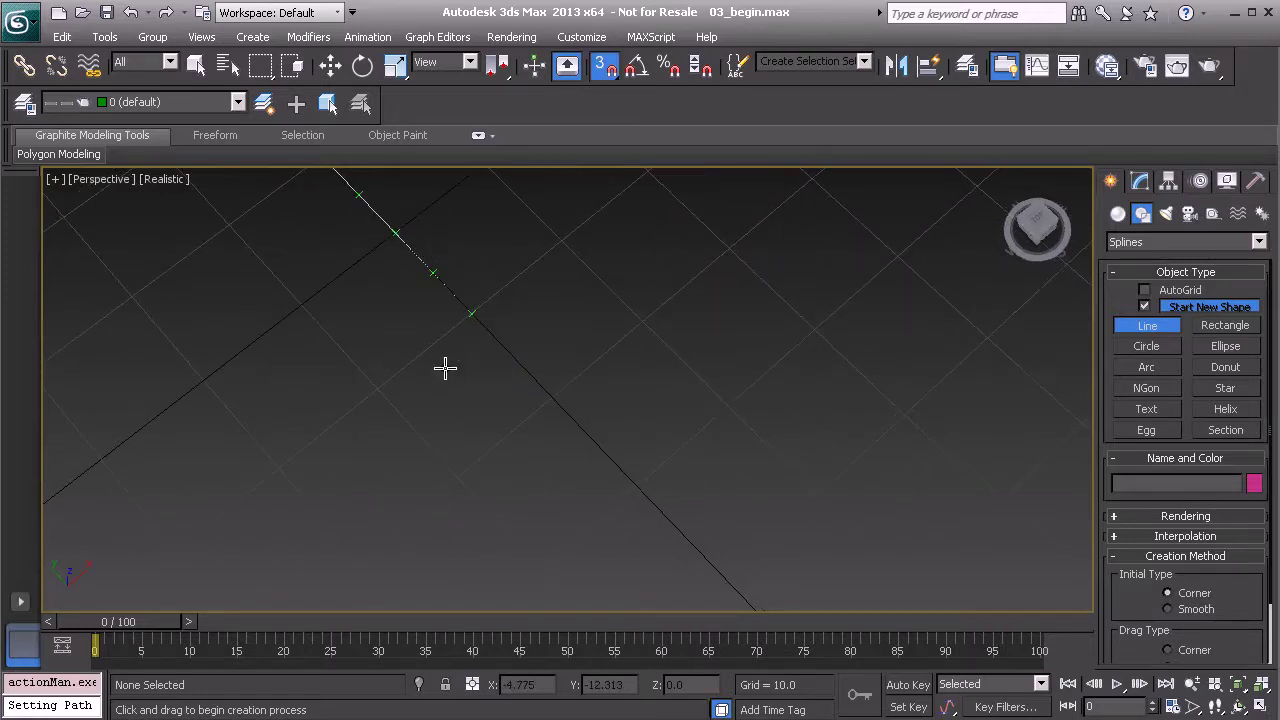
click(379, 388)
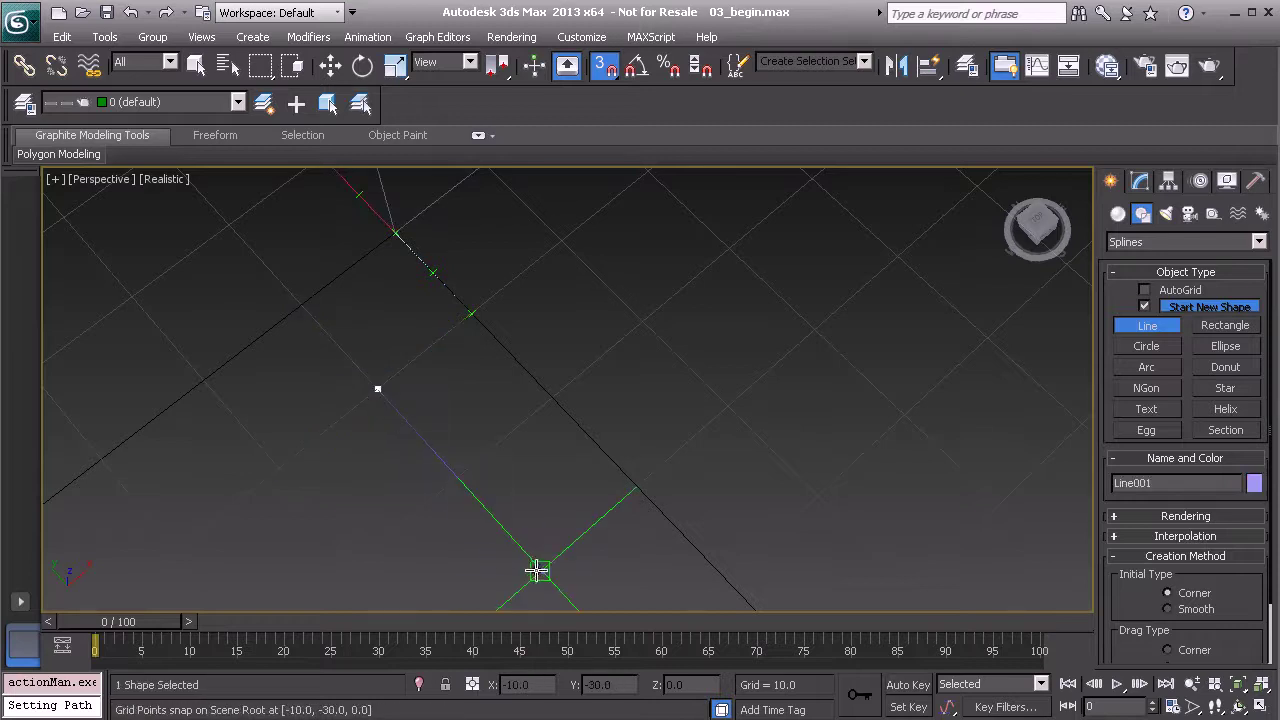
click(540, 572)
click(726, 408)
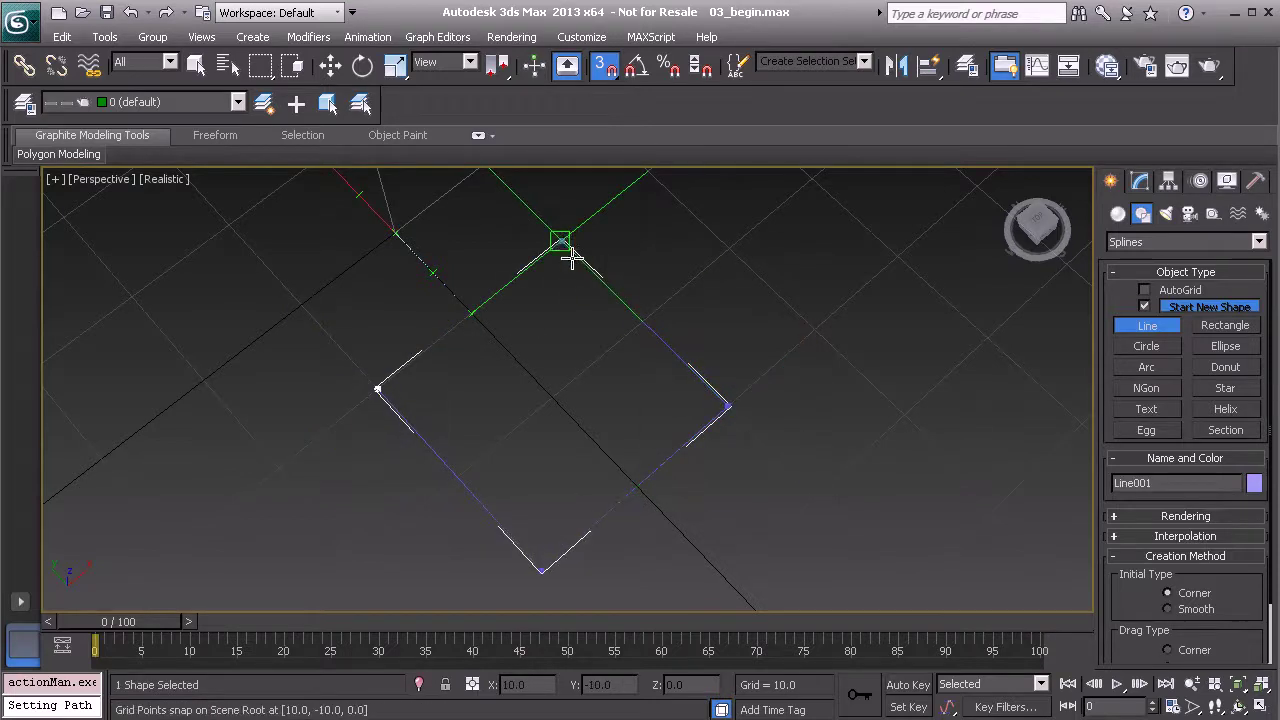
click(562, 242)
click(389, 381)
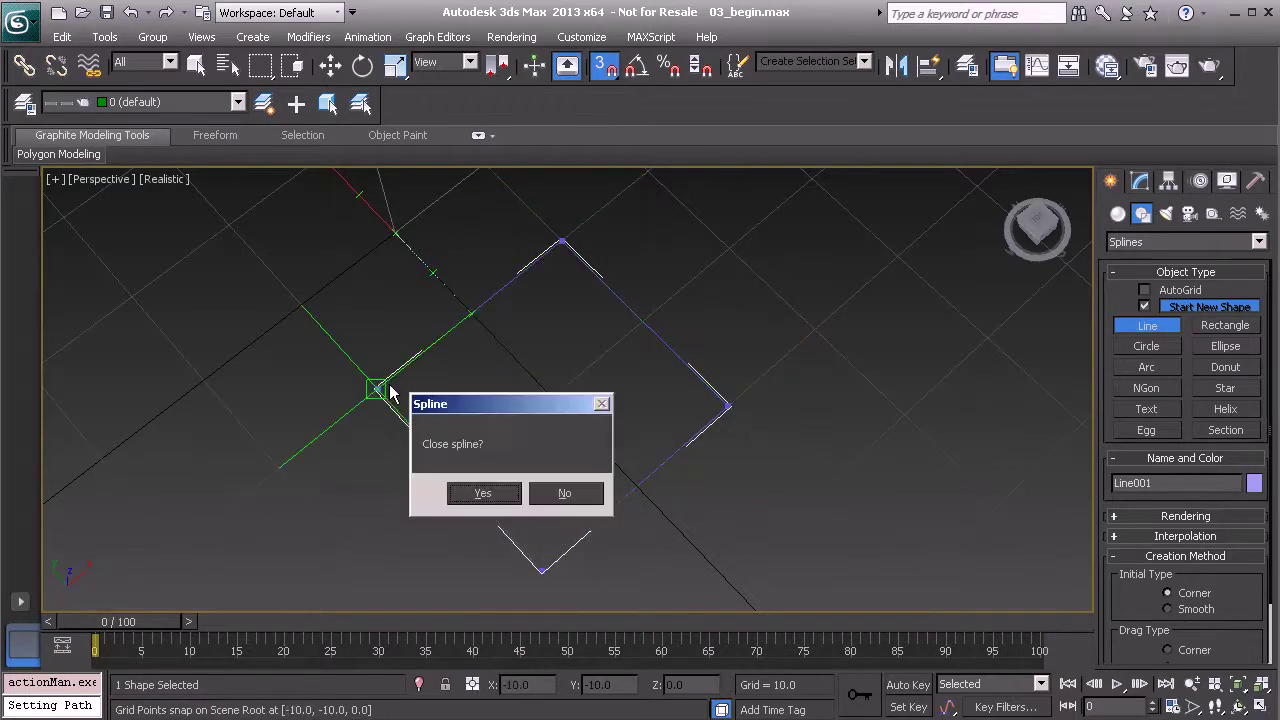
click(483, 493)
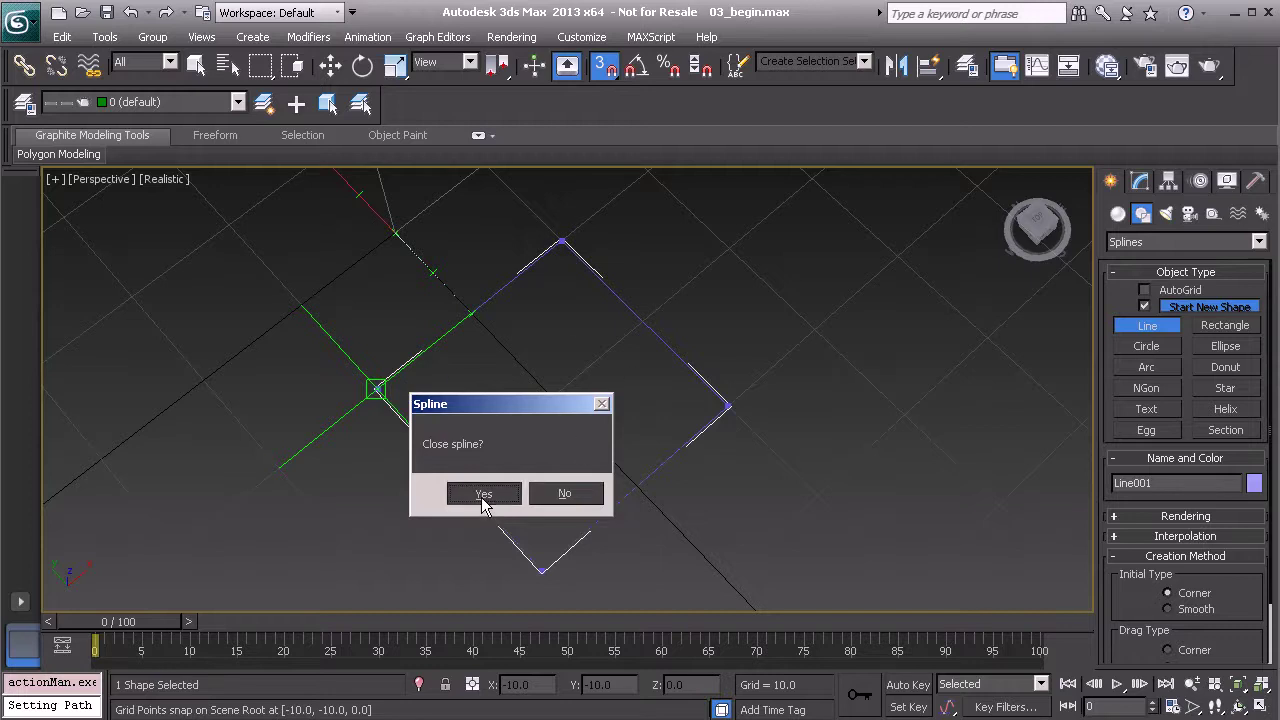
Move the square so its centre snaps onto the end anchor at (0, -10), and switch snapping off
alt+middle_drag(483, 386, 674, 374)
key(w)
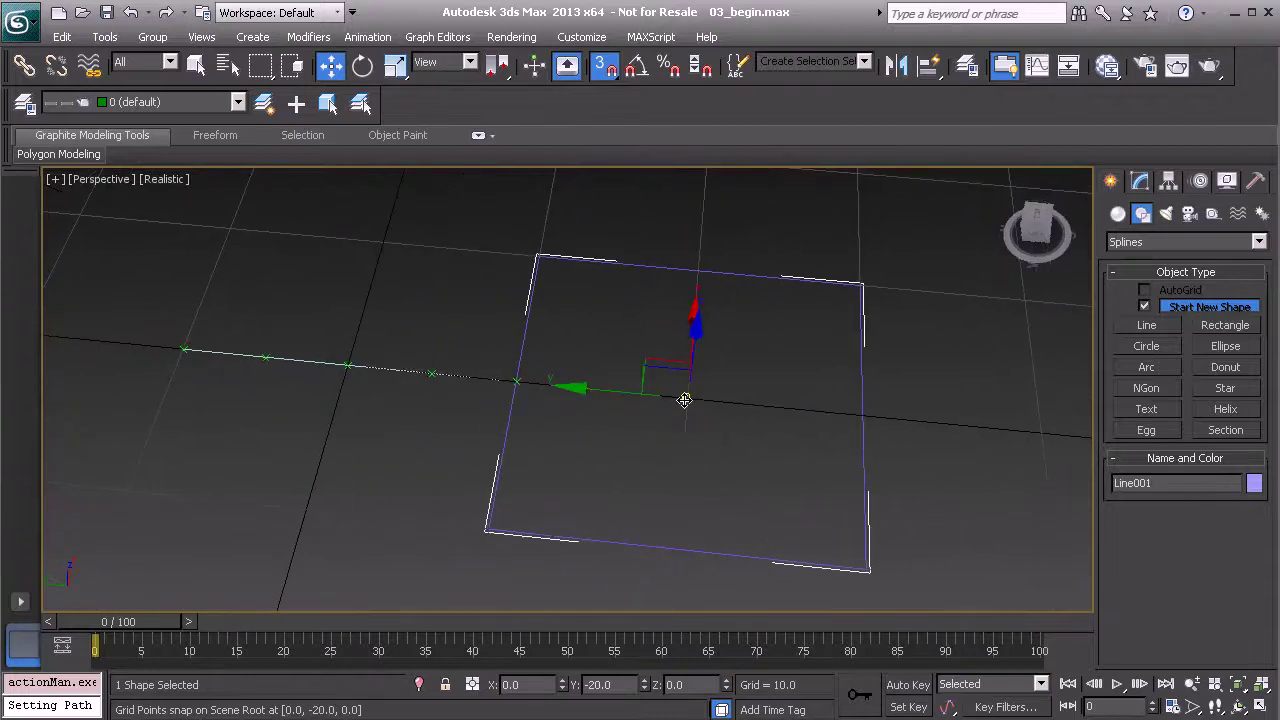
drag(686, 397, 517, 380)
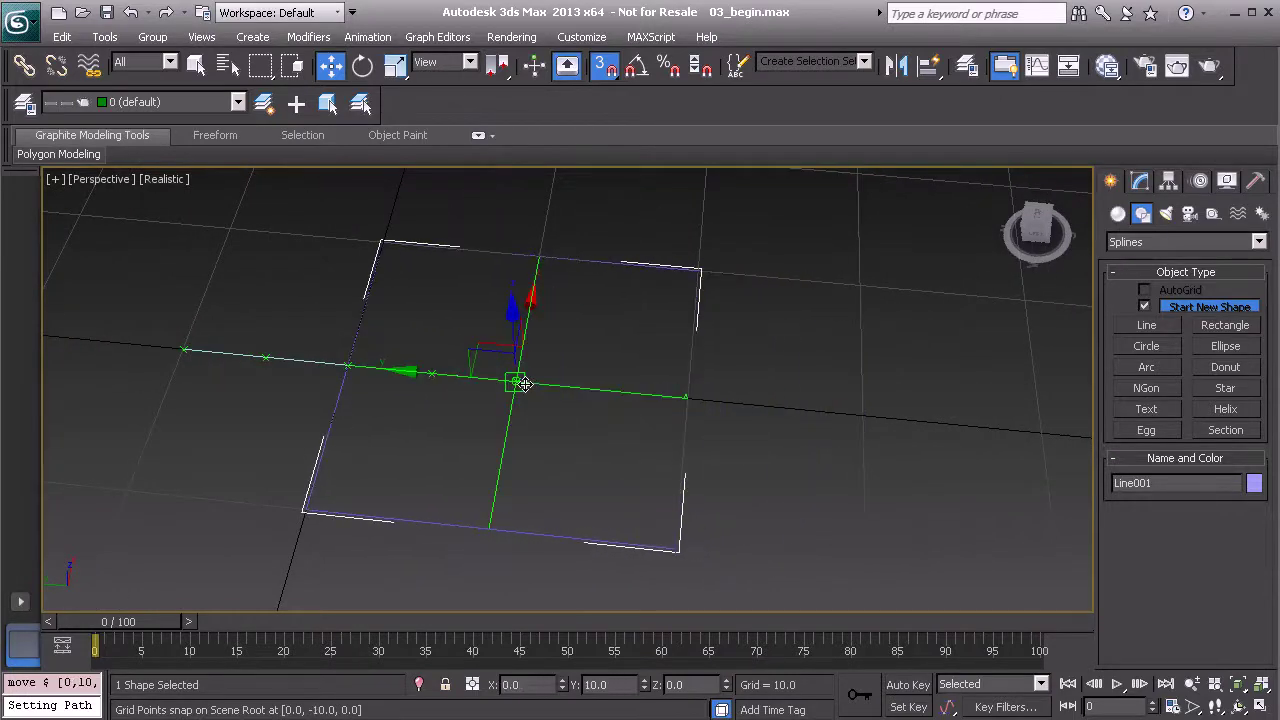
alt+middle_drag(545, 393, 479, 348)
key(s)
Scale the square spline down uniformly to about 15.5% around the end anchor
key(r)
drag(505, 378, 529, 449)
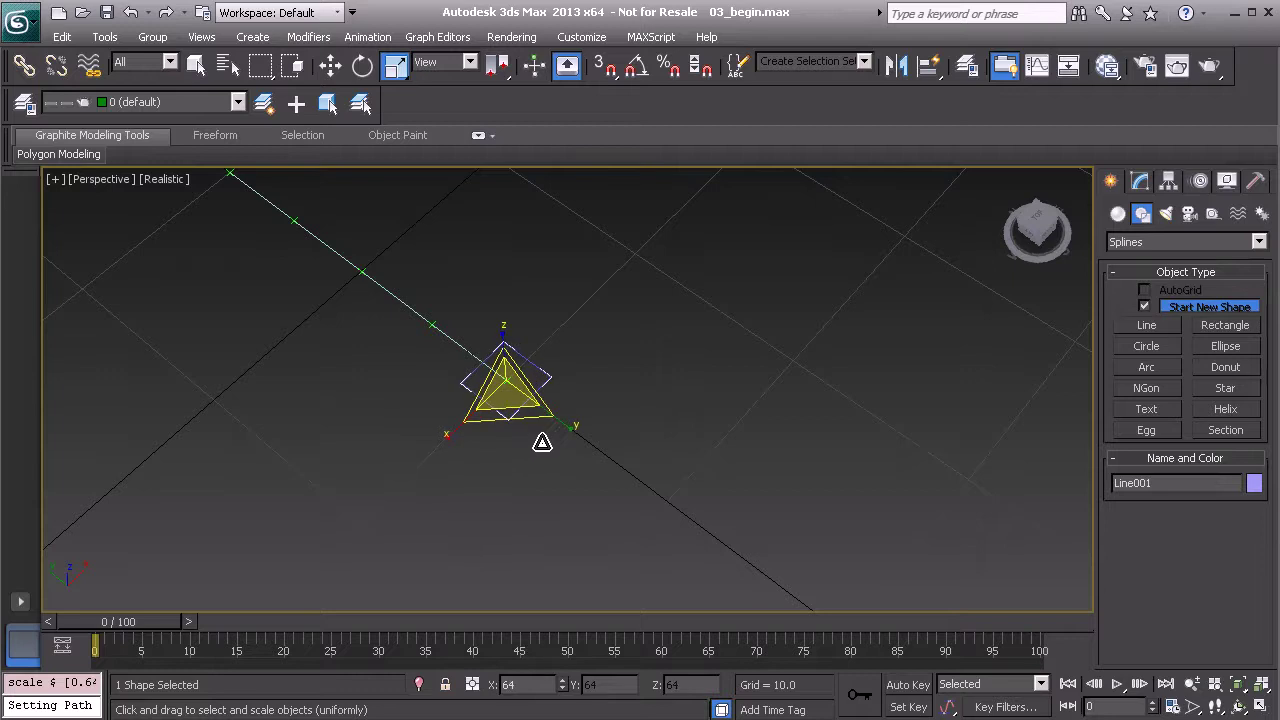
alt+middle_drag(541, 442, 494, 377)
drag(494, 377, 507, 373)
alt+middle_drag(489, 380, 531, 383)
drag(531, 383, 608, 400)
alt+middle_drag(608, 400, 677, 424)
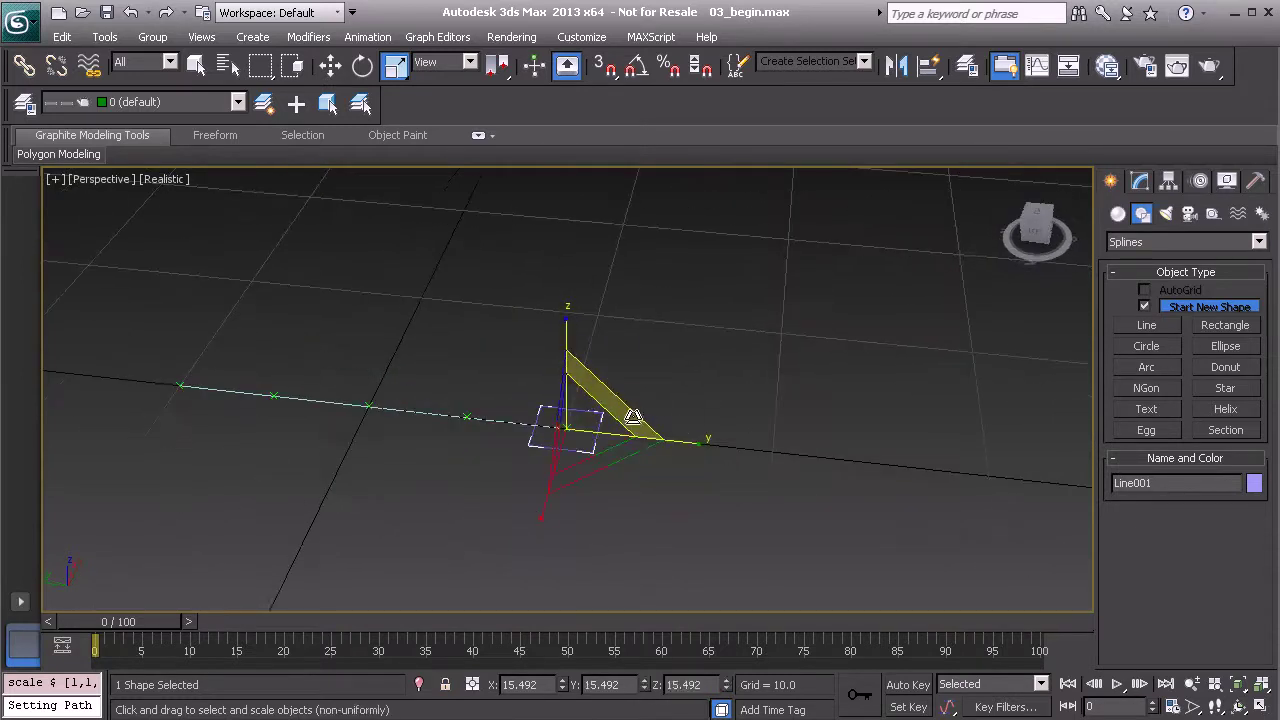
Reset the XForm of the scaled square spline around the end anchor
click(1256, 184)
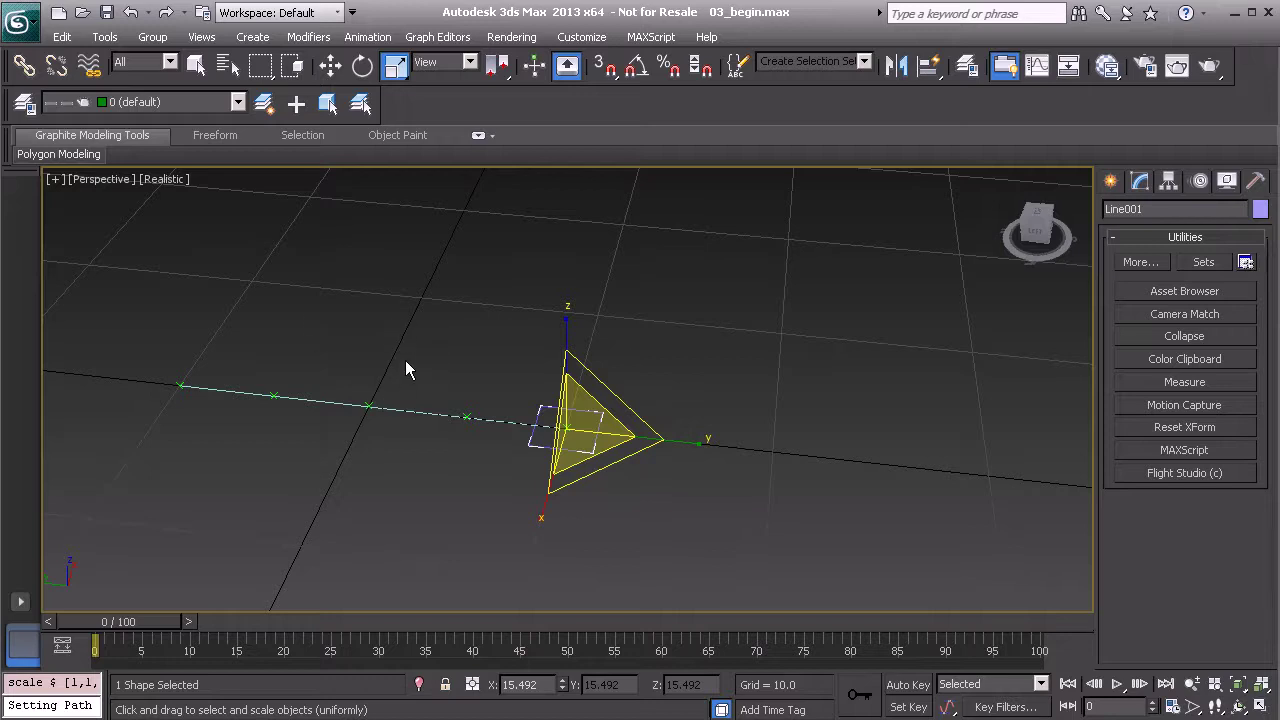
middle_drag(404, 384, 477, 386)
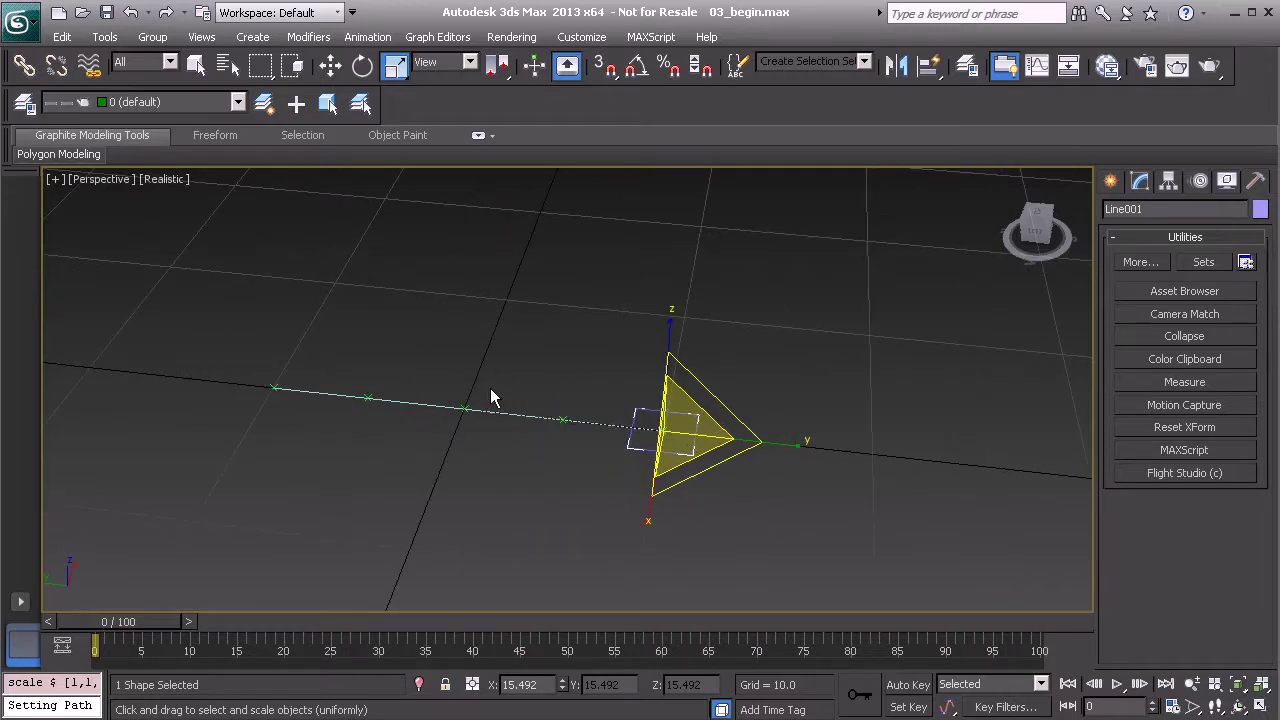
mouse_move(571, 417)
alt+middle_down()
mouse_move(572, 403)
mouse_move(528, 386)
mouse_move(549, 407)
mouse_move(582, 410)
alt+middle_up()
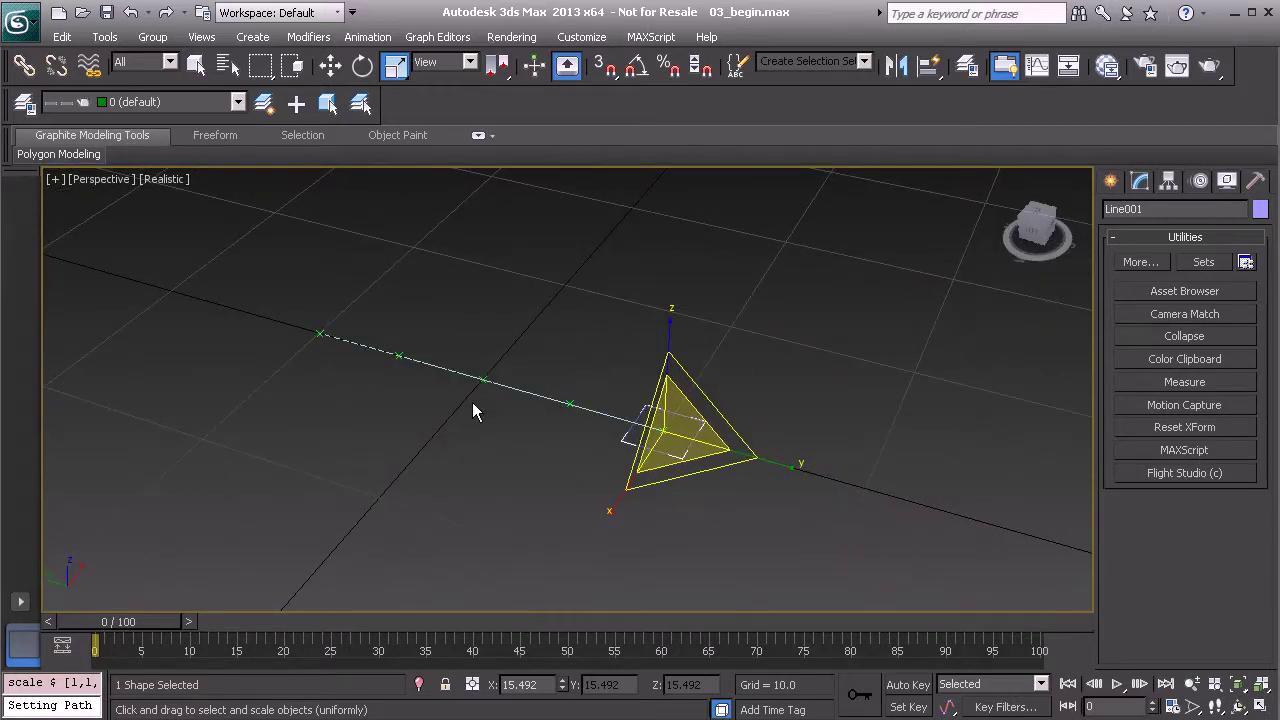
alt+middle_drag(519, 407, 570, 460)
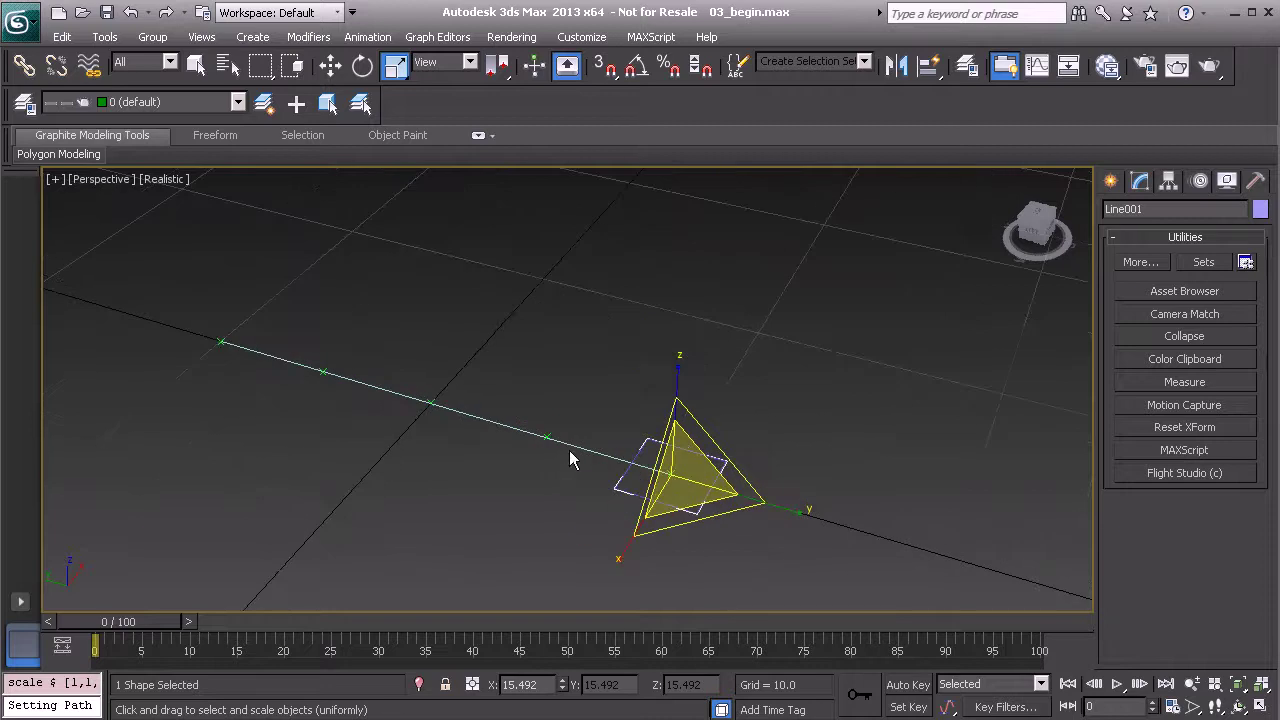
click(1200, 429)
click(1190, 538)
click(1189, 430)
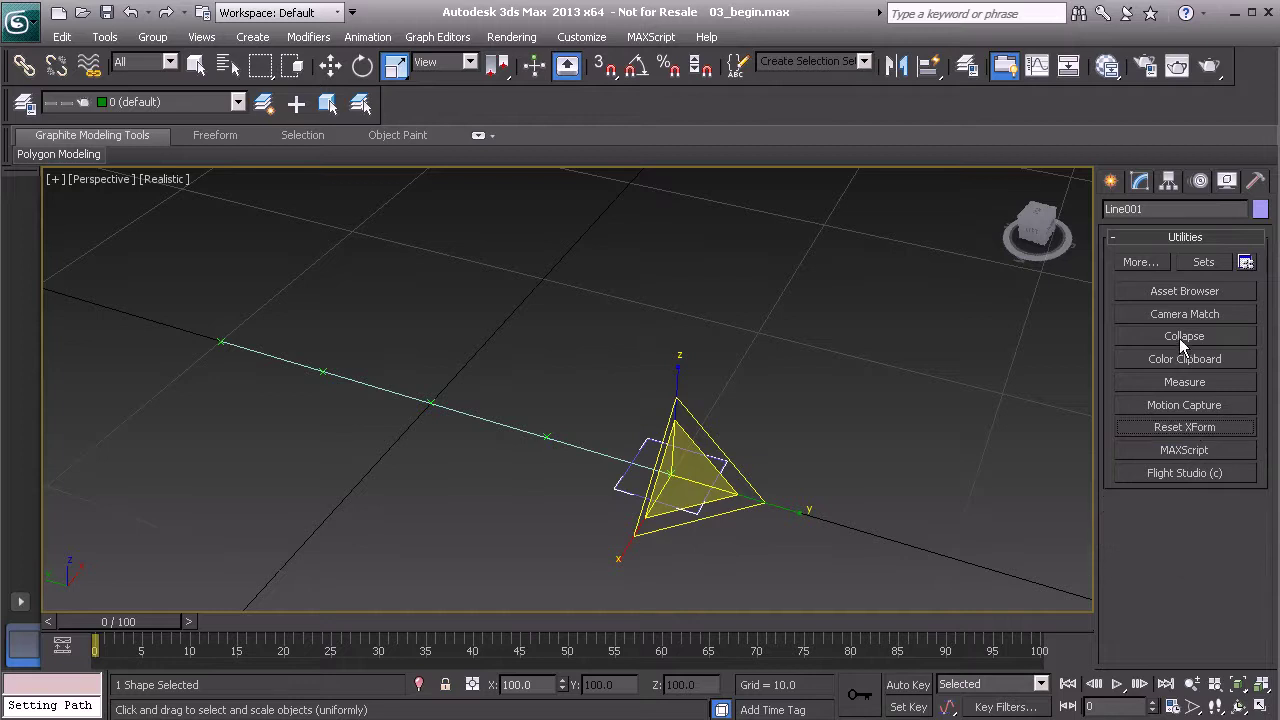
Collapse the square's XForm modifier stack with the Collapse utility, using Modifier Stack Result as output, and check its stack
click(1139, 182)
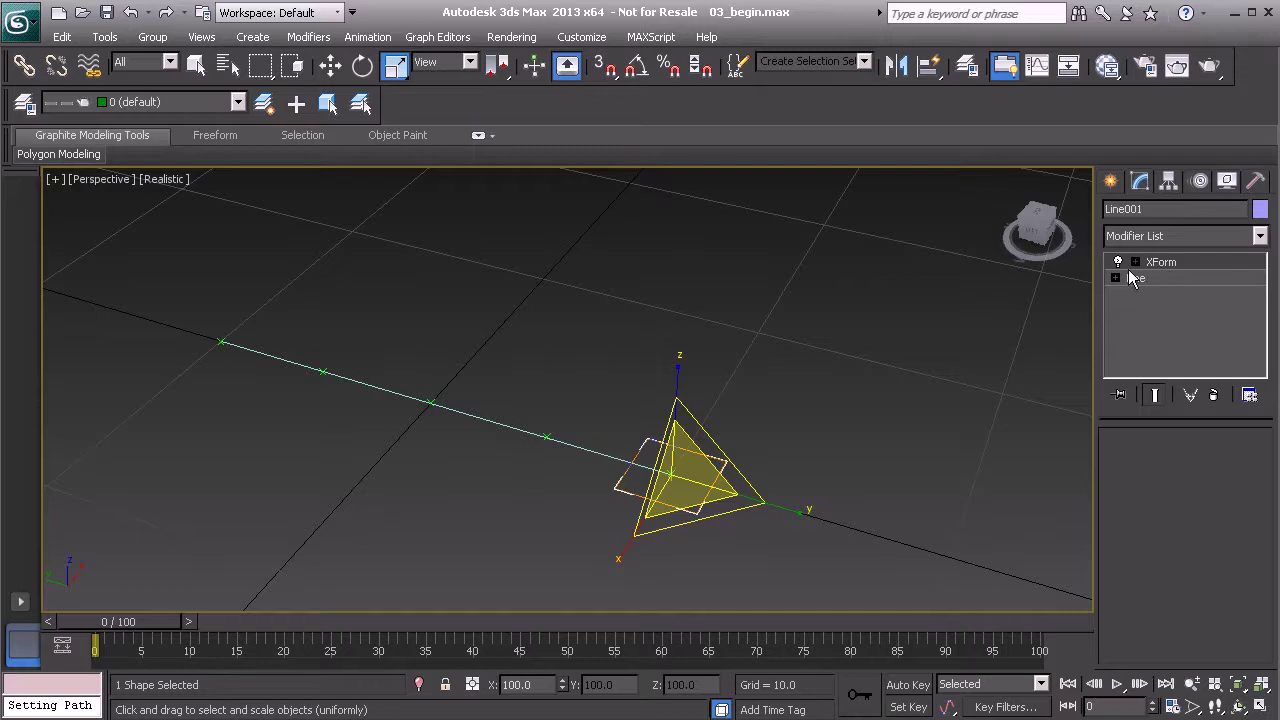
click(1256, 182)
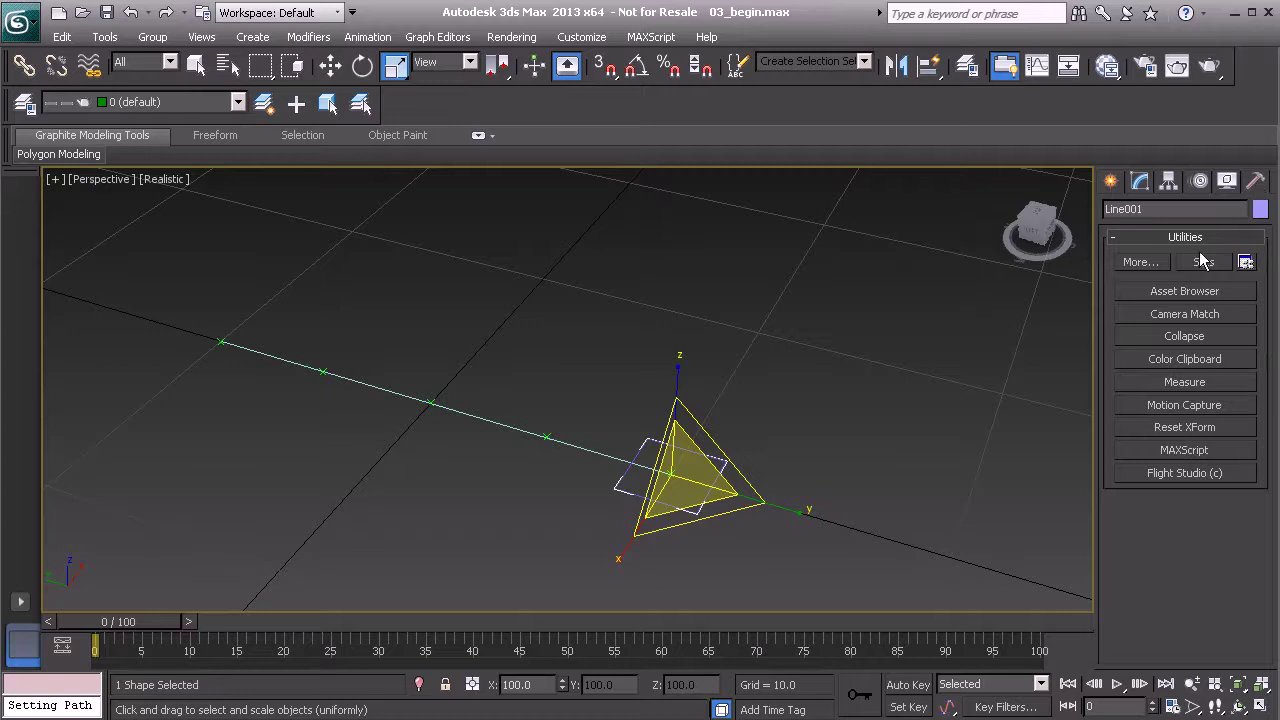
click(1186, 337)
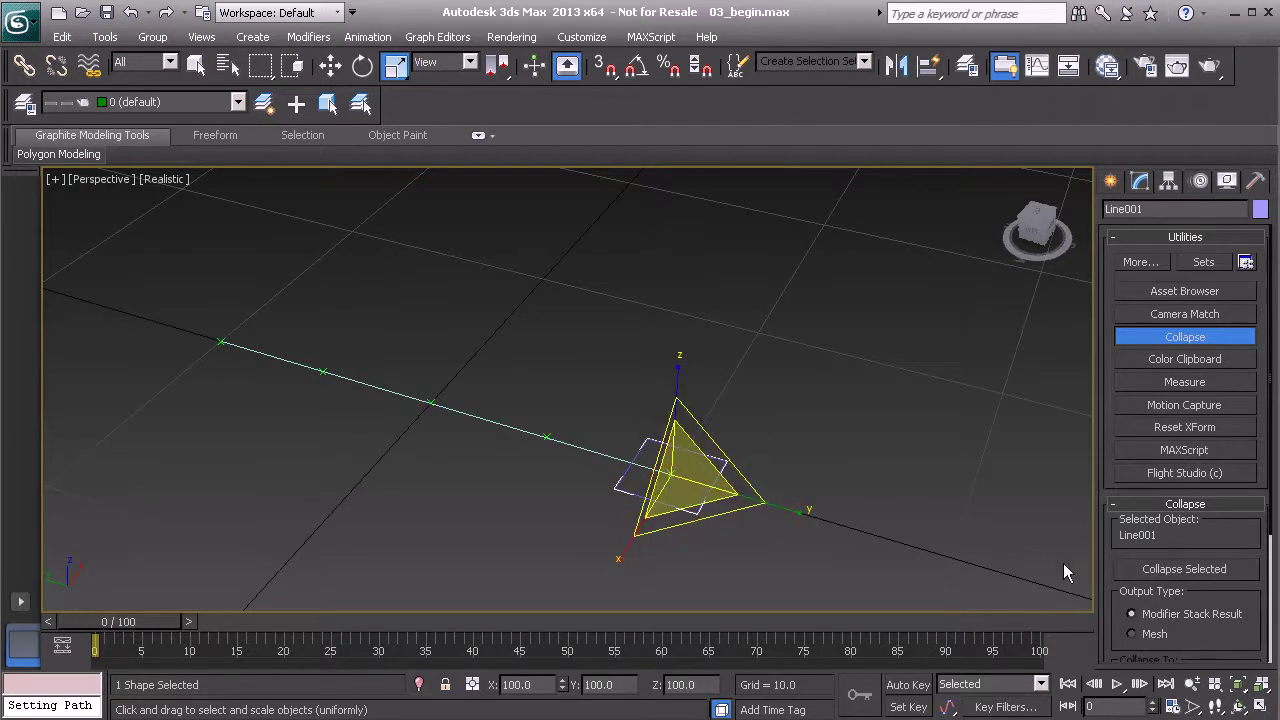
click(1175, 569)
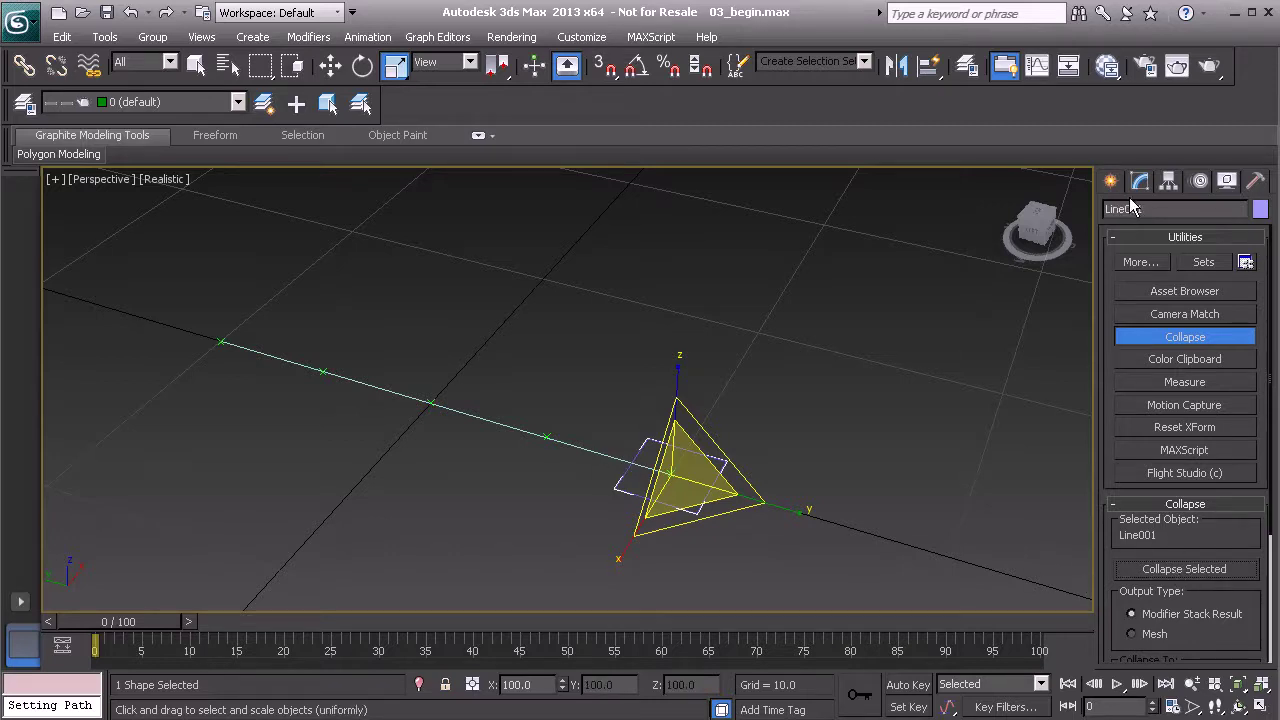
click(1177, 338)
click(1139, 181)
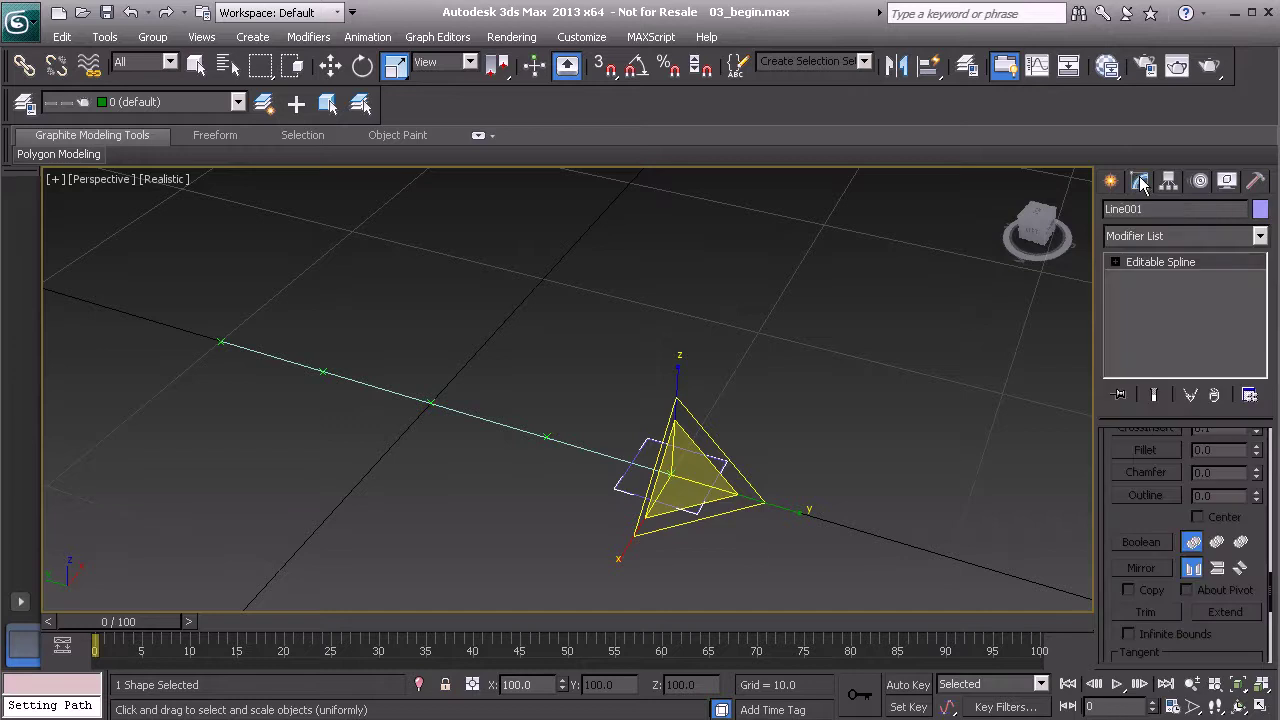
Freeze the transforms of the collapsed square spline at the end anchor
alt+middle_drag(720, 380, 669, 374)
drag(710, 386, 810, 368)
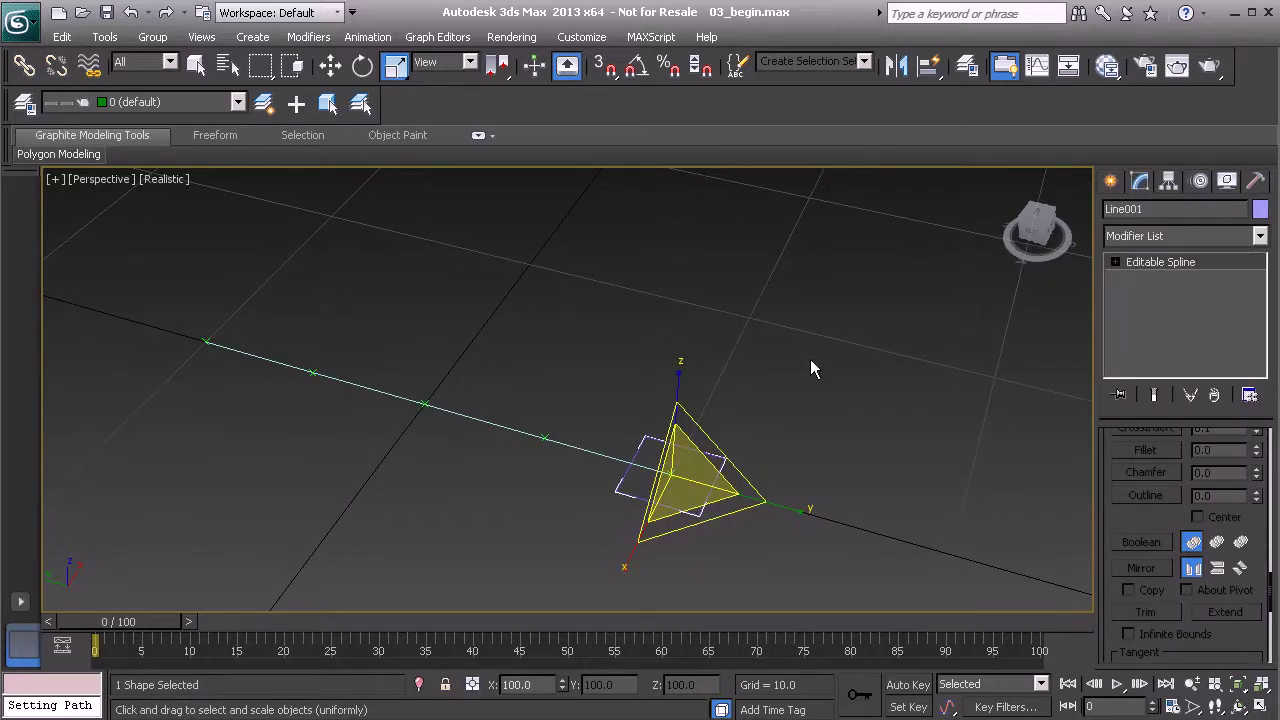
alt+right_click(676, 304)
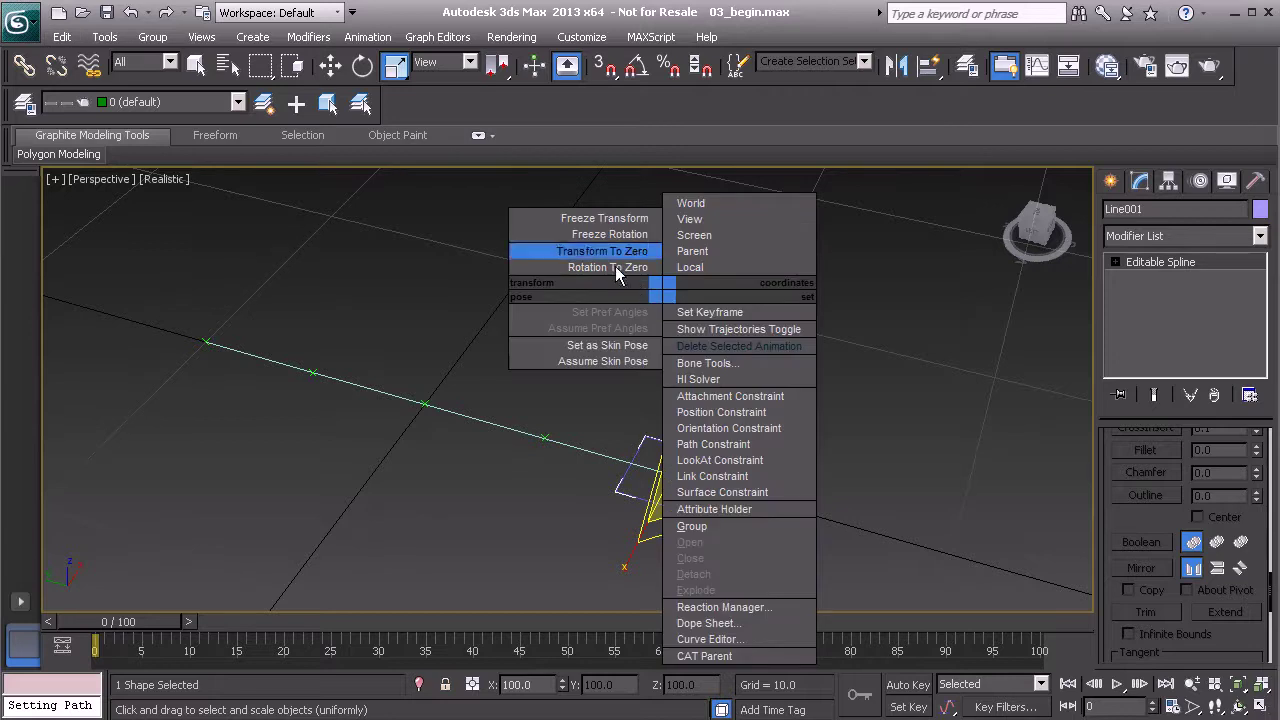
click(600, 229)
click(585, 547)
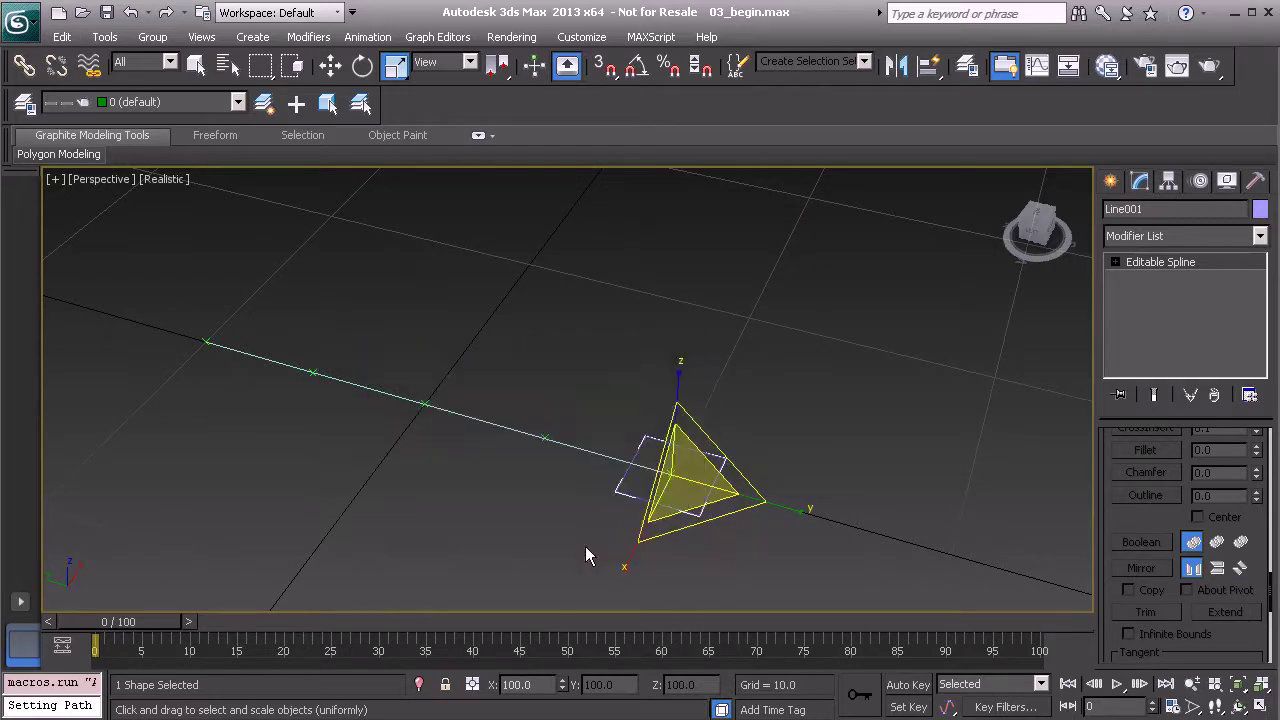
Activate the Move tool and rename the square spline Flexi_Cnt_Start01
drag(703, 528, 718, 490)
alt+middle_drag(718, 490, 1011, 268)
key(w)
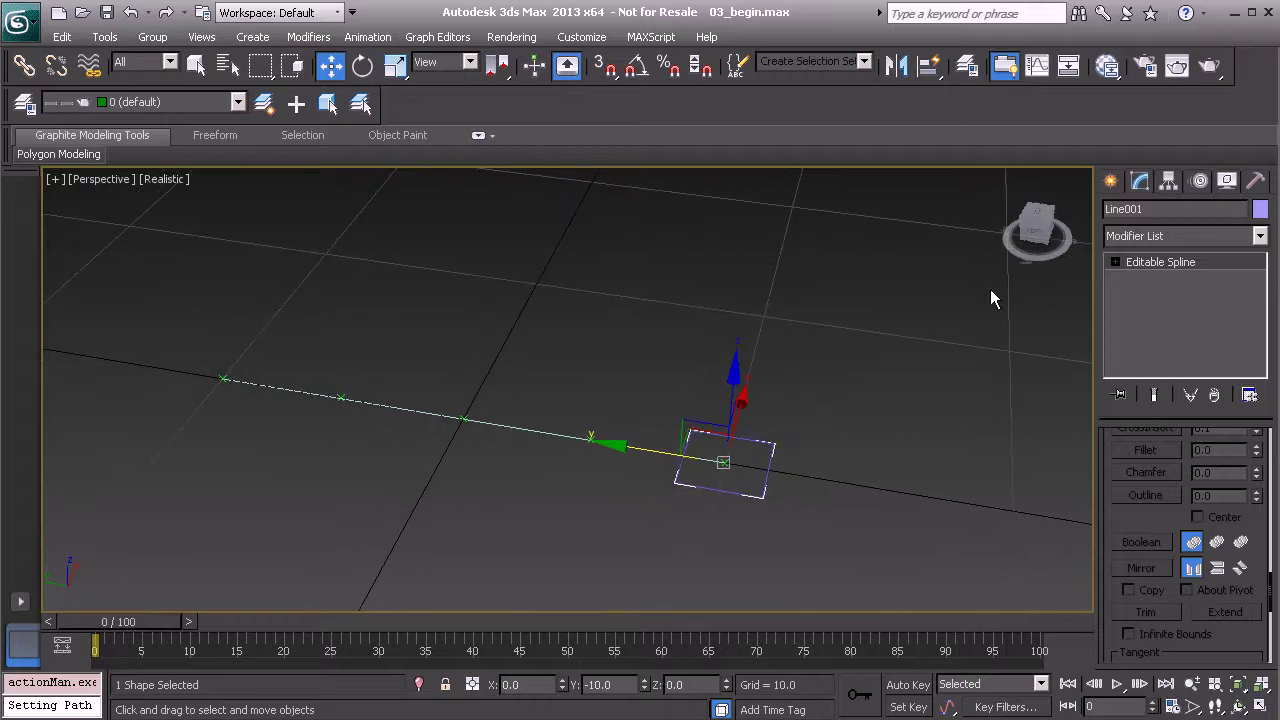
click(1155, 209)
text(Flexi_Cnt_Start)
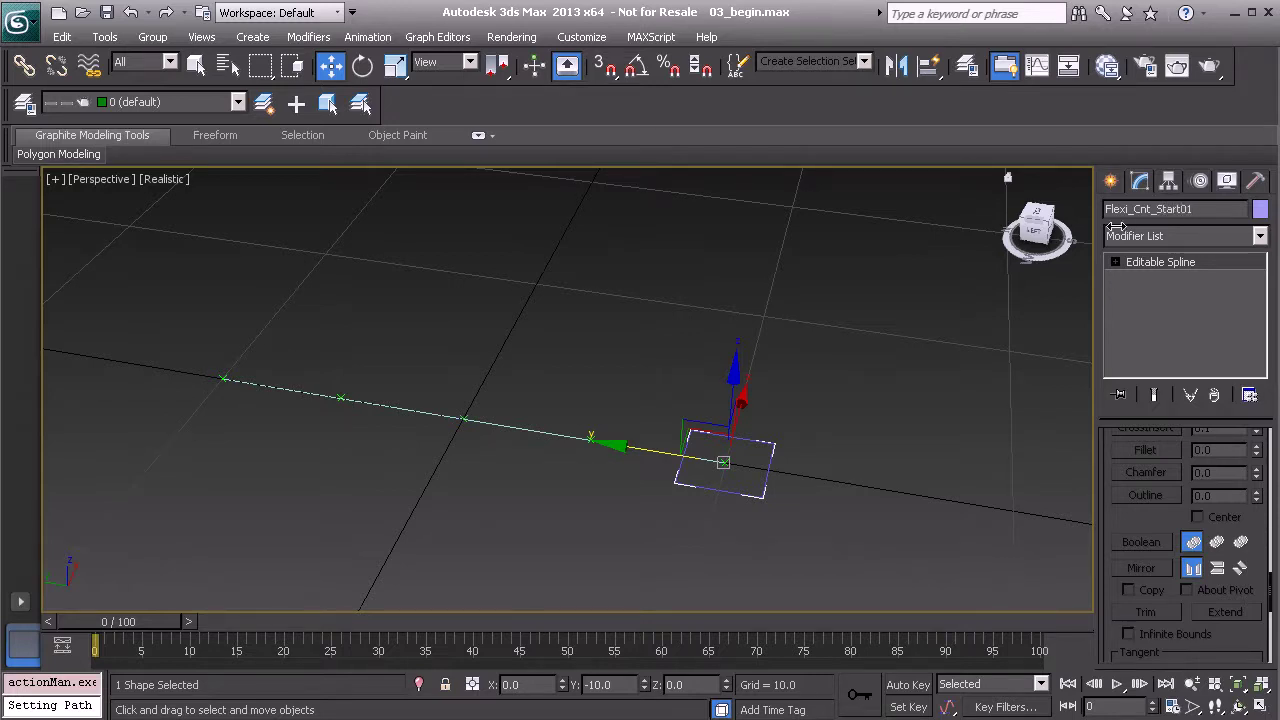
Clone Flexi_Cnt_Start01 along Y to the opposite end of the spline as a copy named Flexi_Cnt_End01
alt+middle_drag(594, 366, 725, 449)
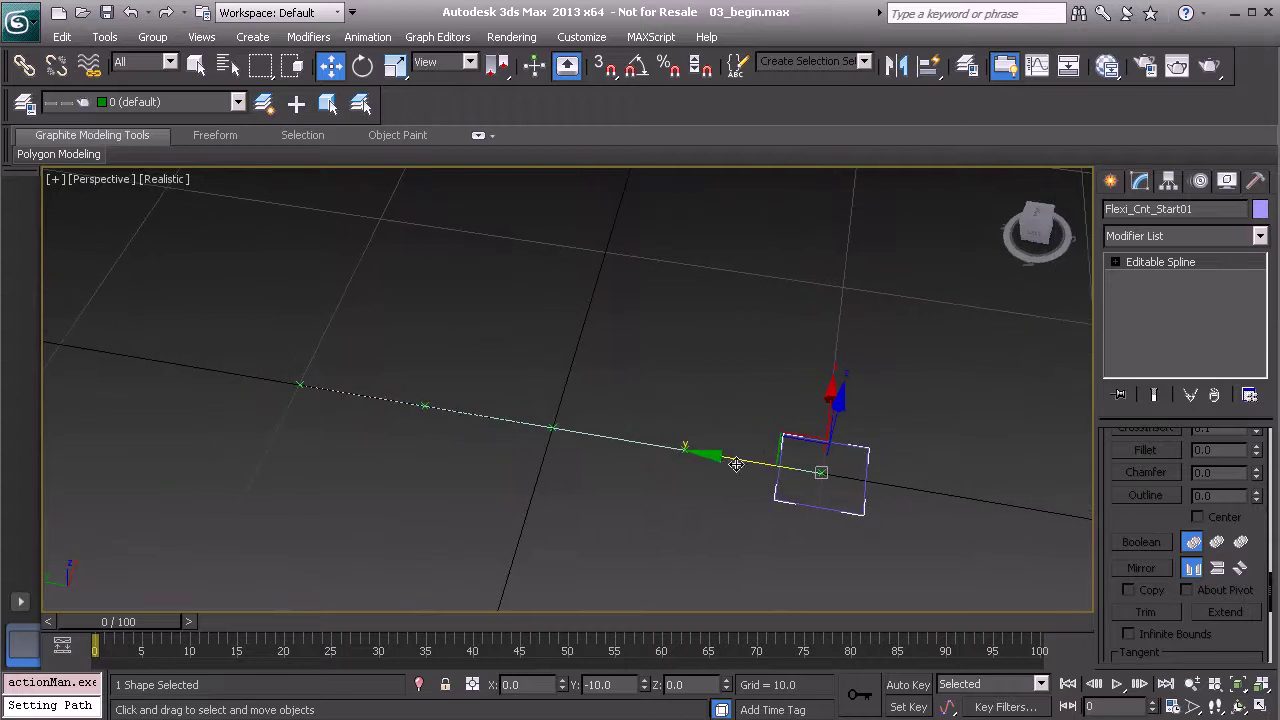
shift+drag(700, 451, 139, 418)
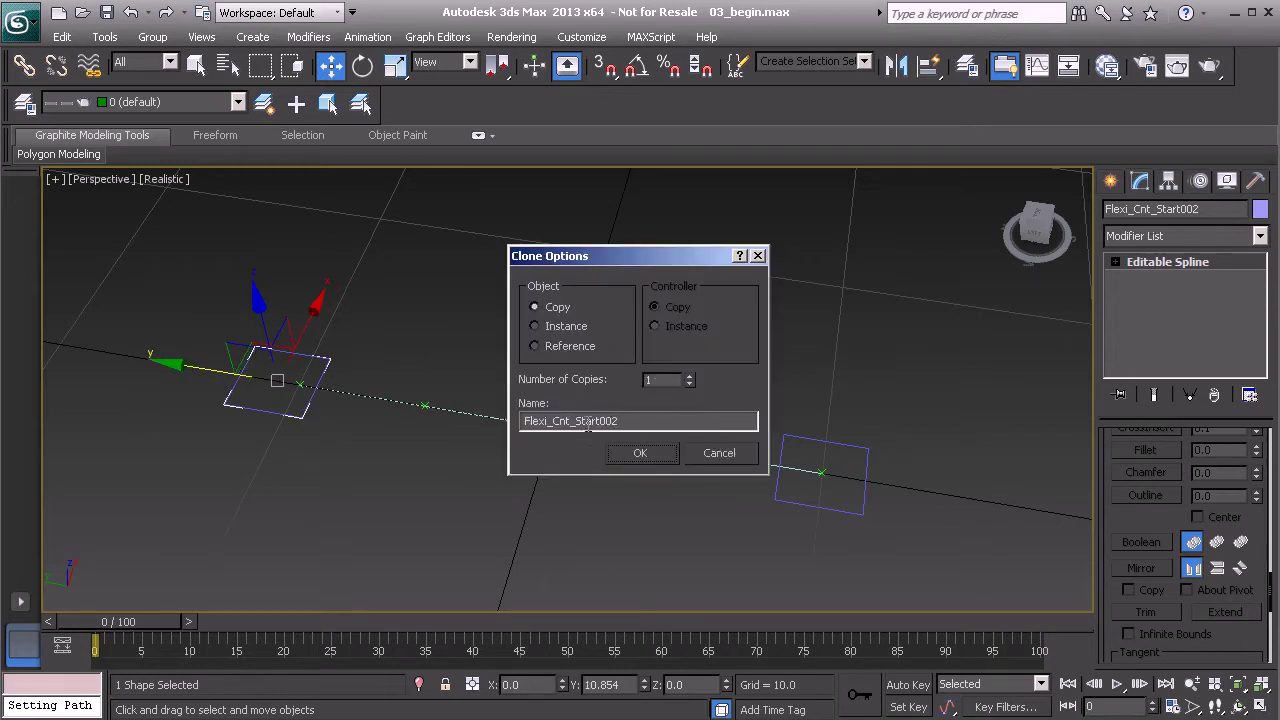
drag(576, 420, 619, 422)
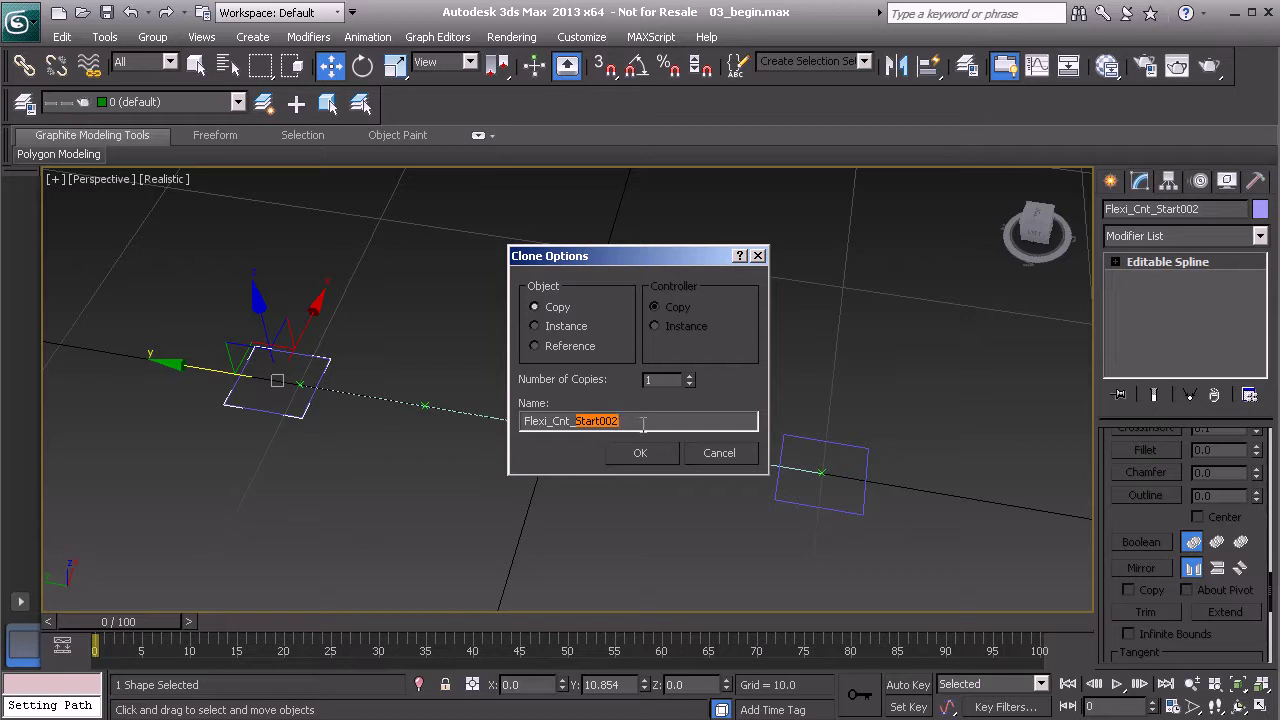
text(End01)
click(653, 450)
Snap Flexi_Cnt_End01 along Y onto the end anchor at Y 10, and switch snapping off
mouse_move(480, 411)
middle_down()
mouse_move(531, 452)
mouse_move(543, 429)
middle_up()
scroll(531, 452, up, 3)
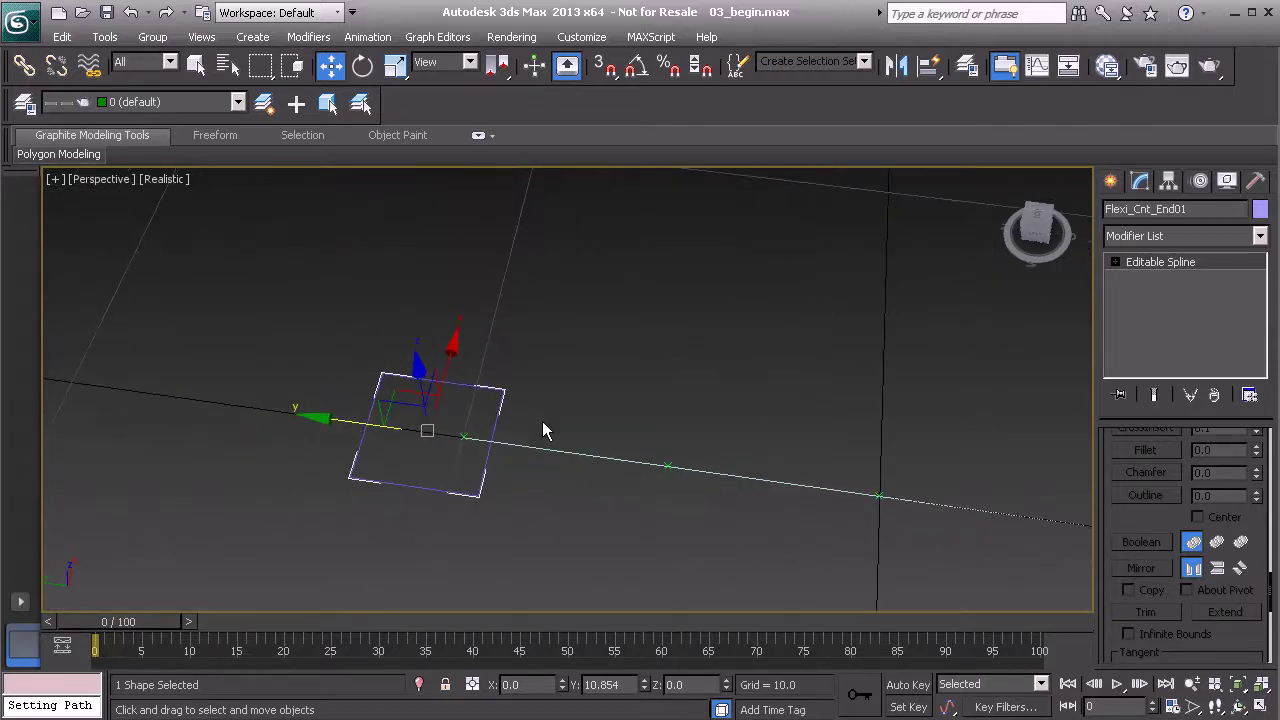
key(s)
alt+middle_drag(428, 430, 457, 449)
alt+middle_drag(646, 417, 700, 430)
alt+middle_drag(655, 365, 581, 361)
click(606, 66)
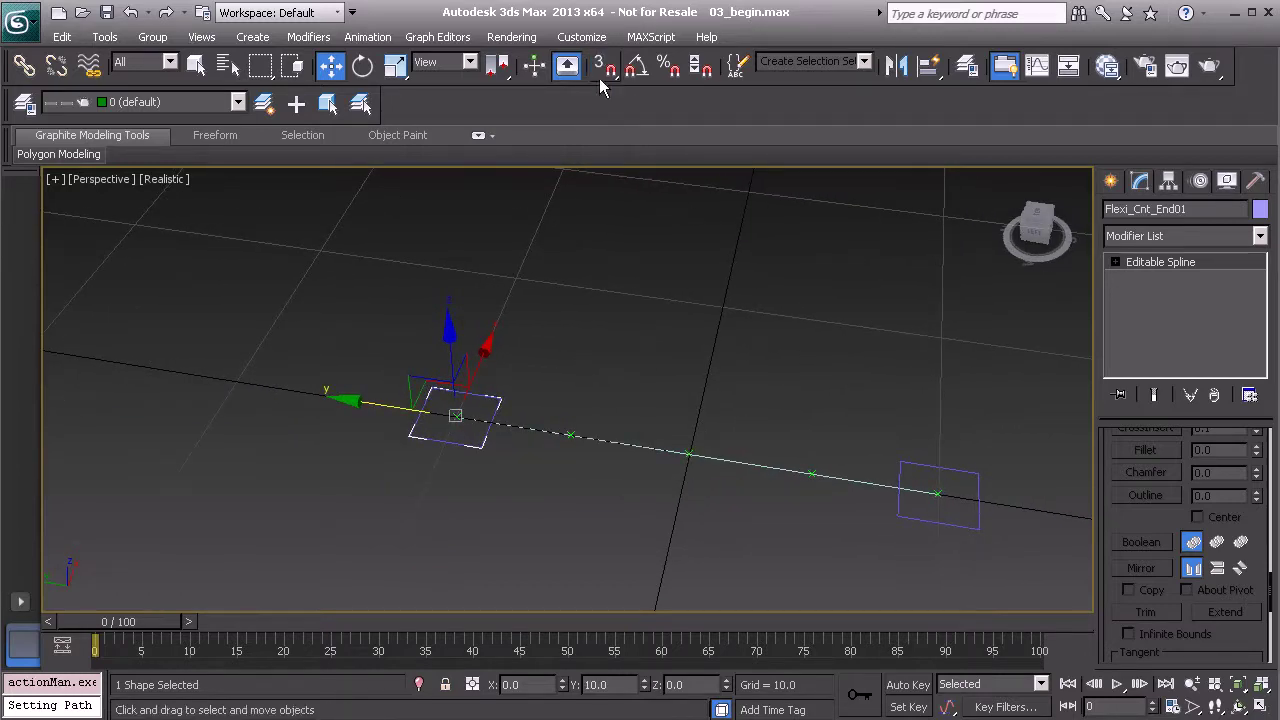
Freeze the transforms of Flexi_Cnt_End01
right_click(583, 326)
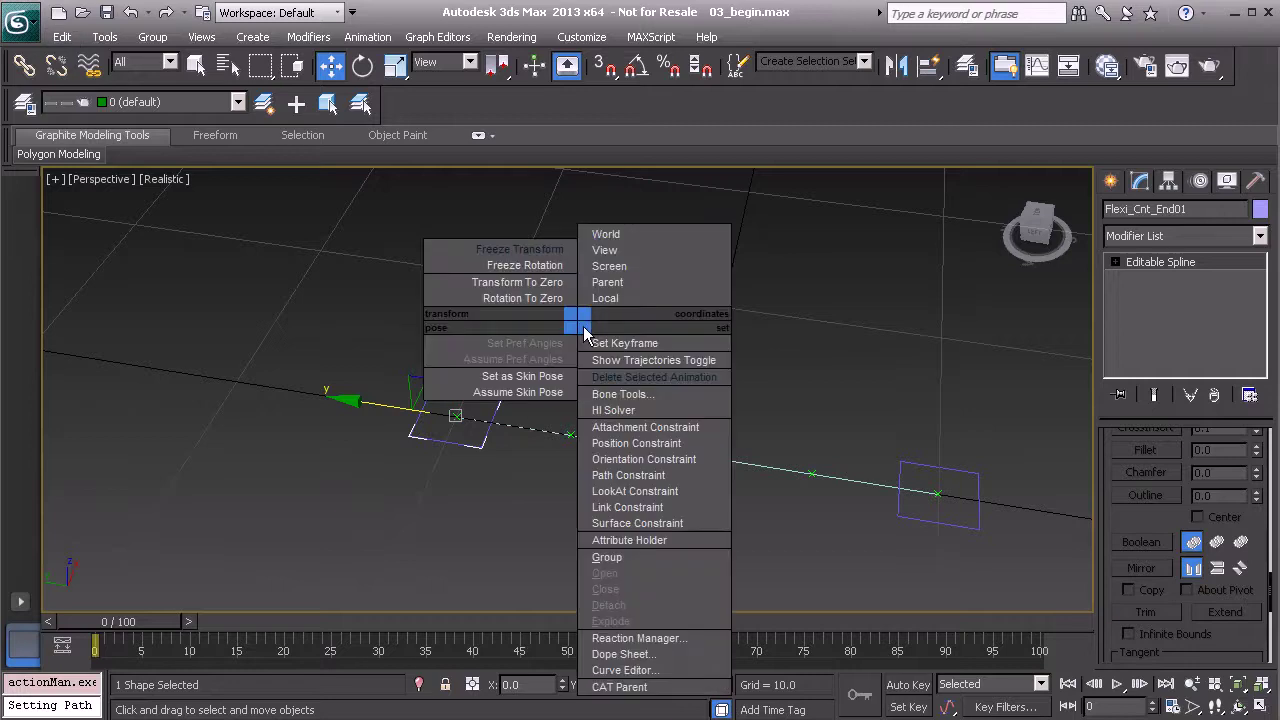
click(511, 252)
click(555, 543)
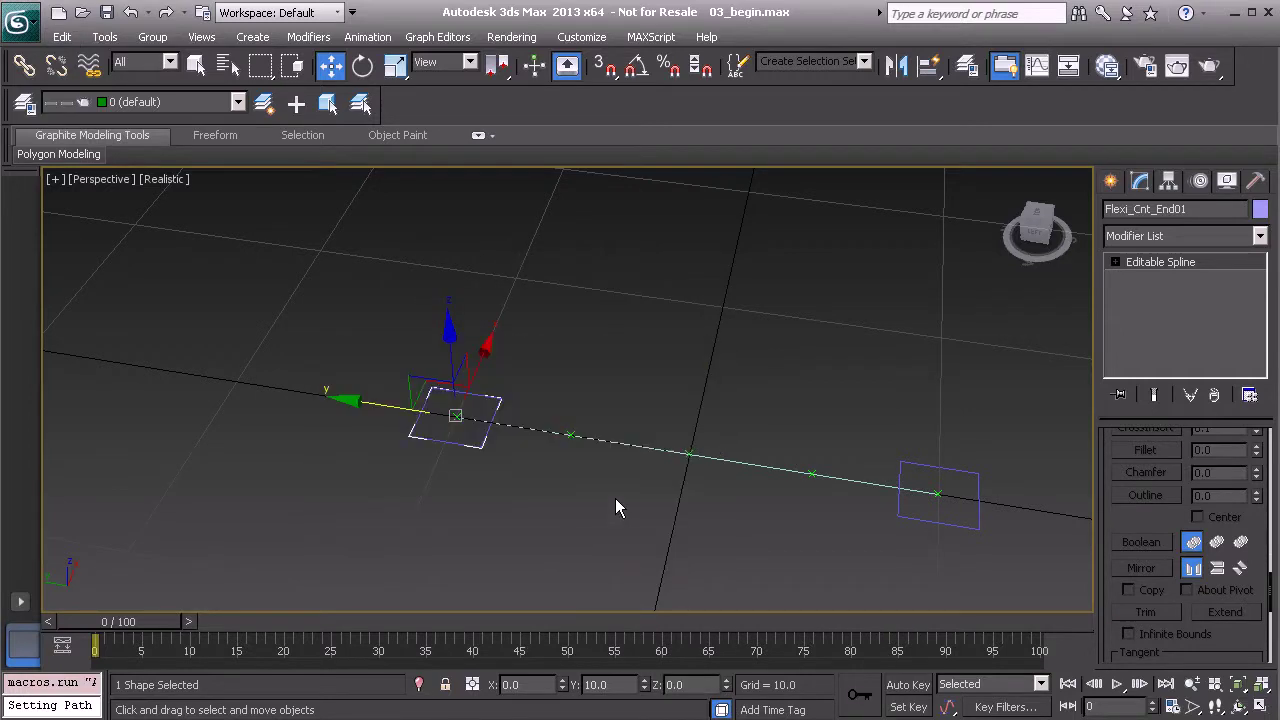
Change the object color of Flexi_Cnt_Start01 to the pale yellow-orange from the 3ds Max palette
alt+middle_drag(834, 437, 754, 431)
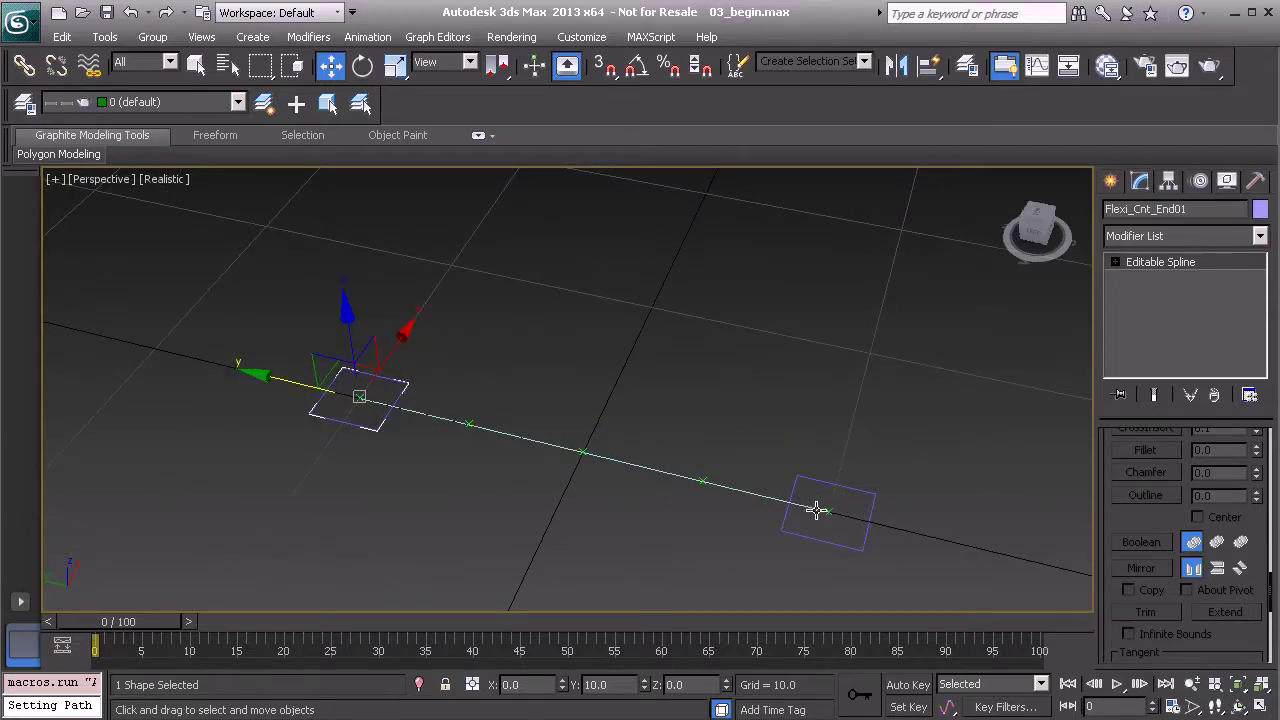
click(872, 500)
alt+middle_drag(729, 470, 723, 457)
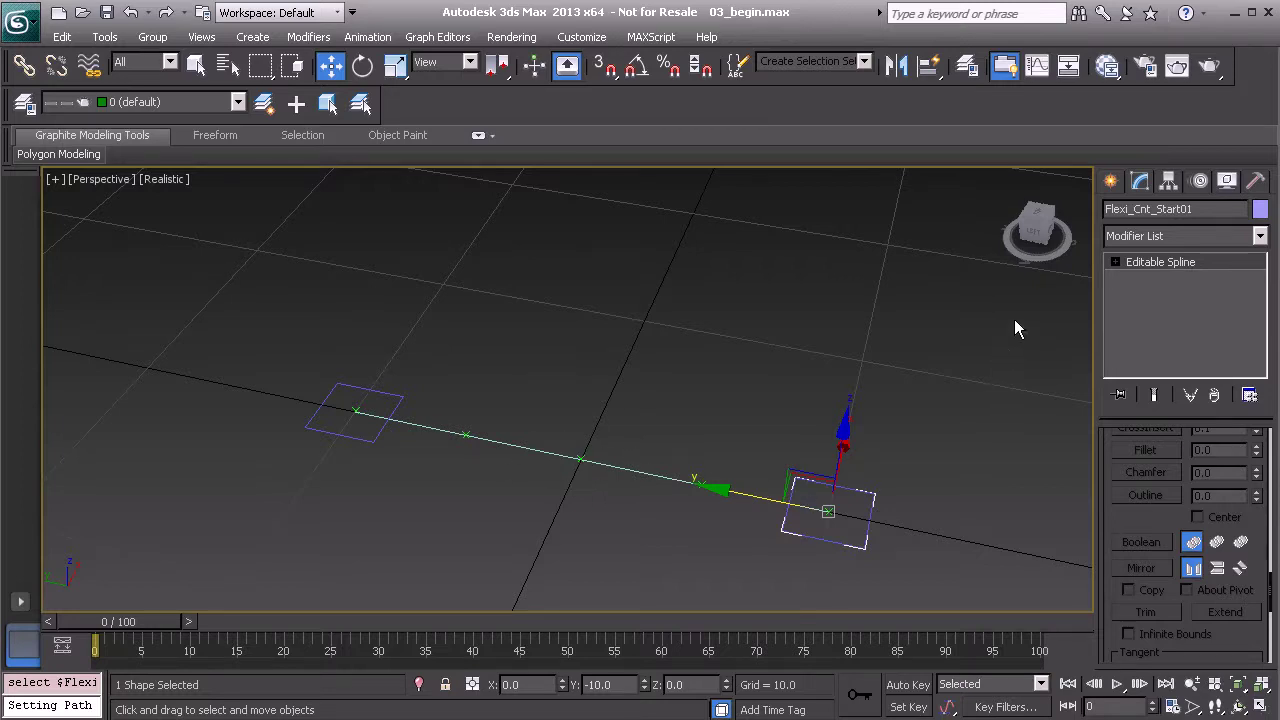
click(1261, 212)
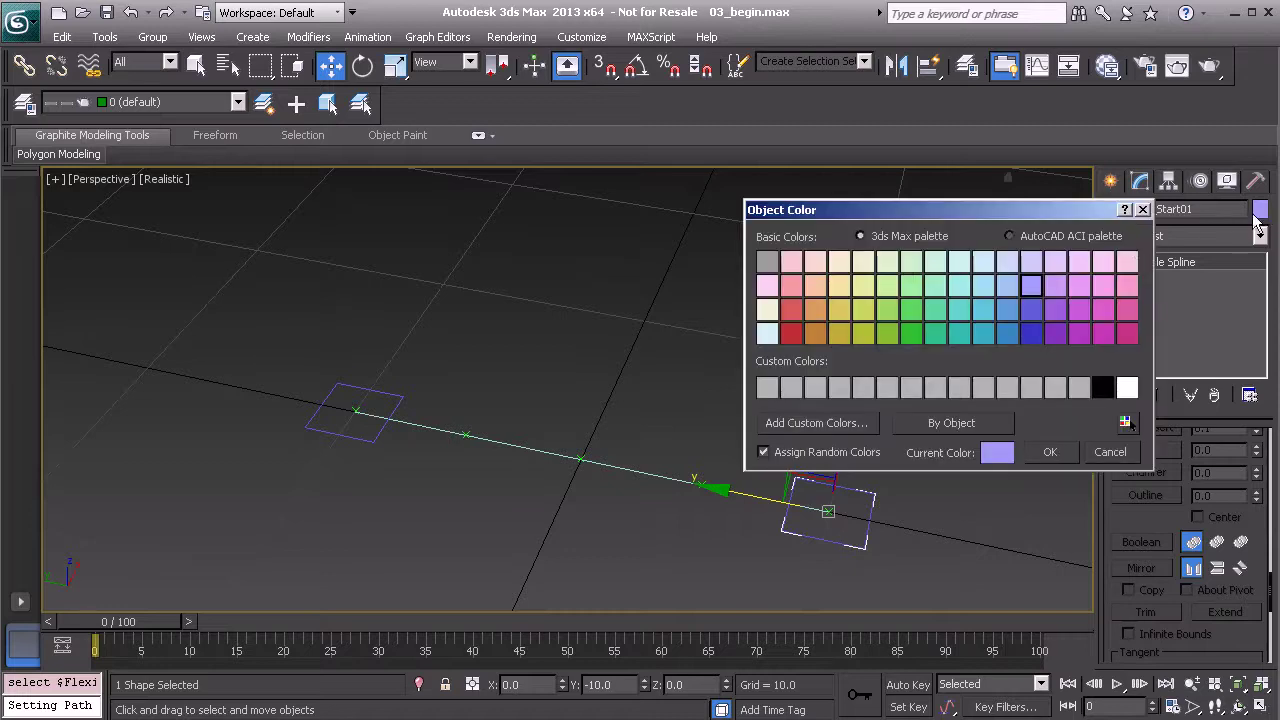
click(838, 285)
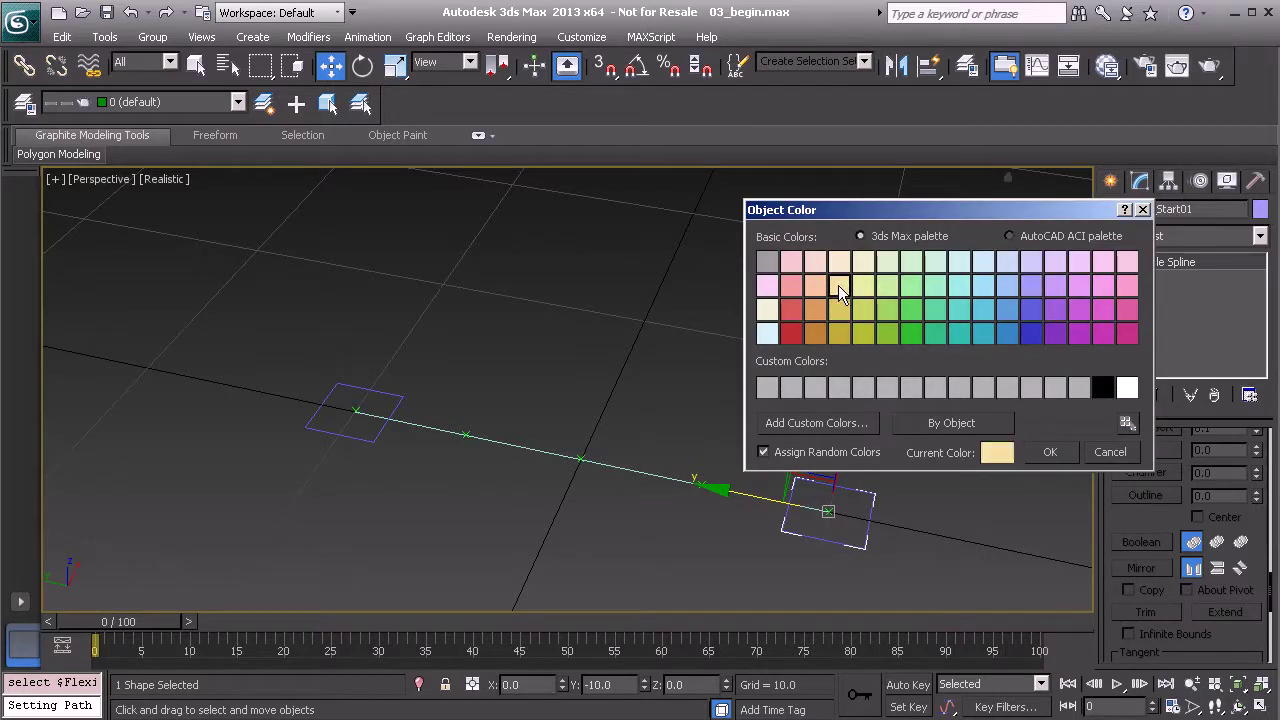
click(1050, 453)
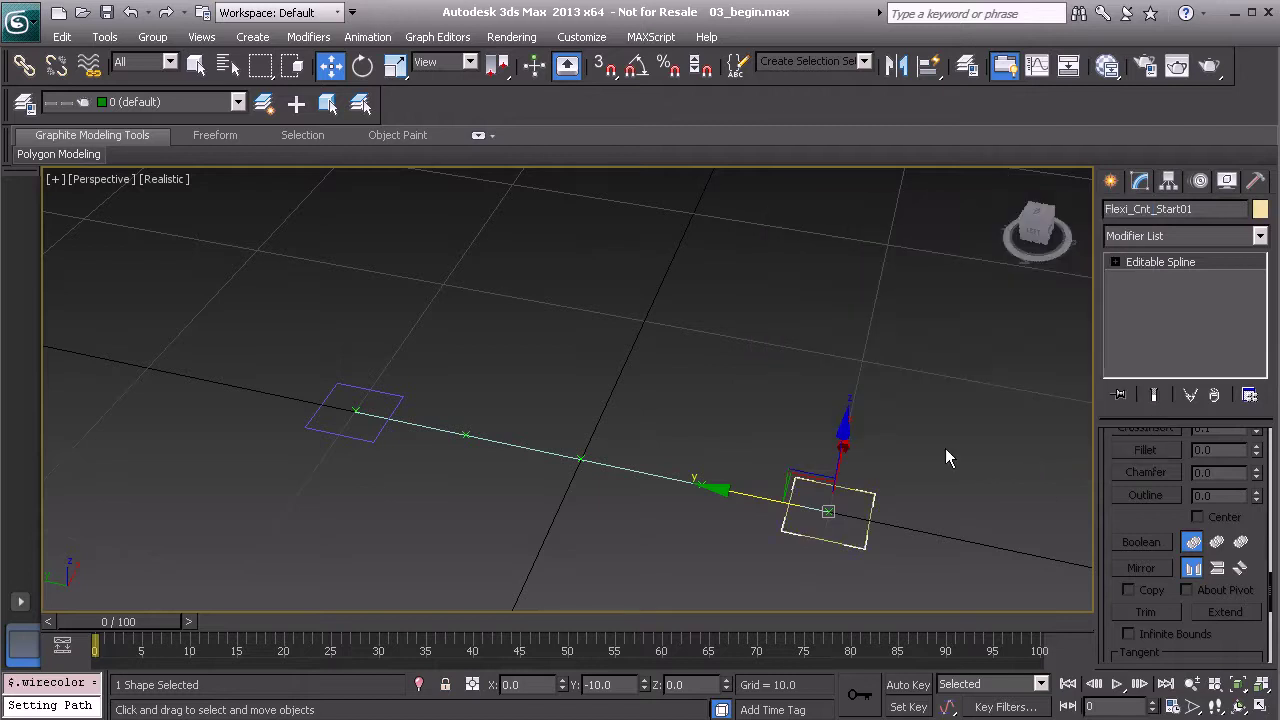
Give Flexi_Cnt_End01 the same pale yellow-orange object color
click(386, 432)
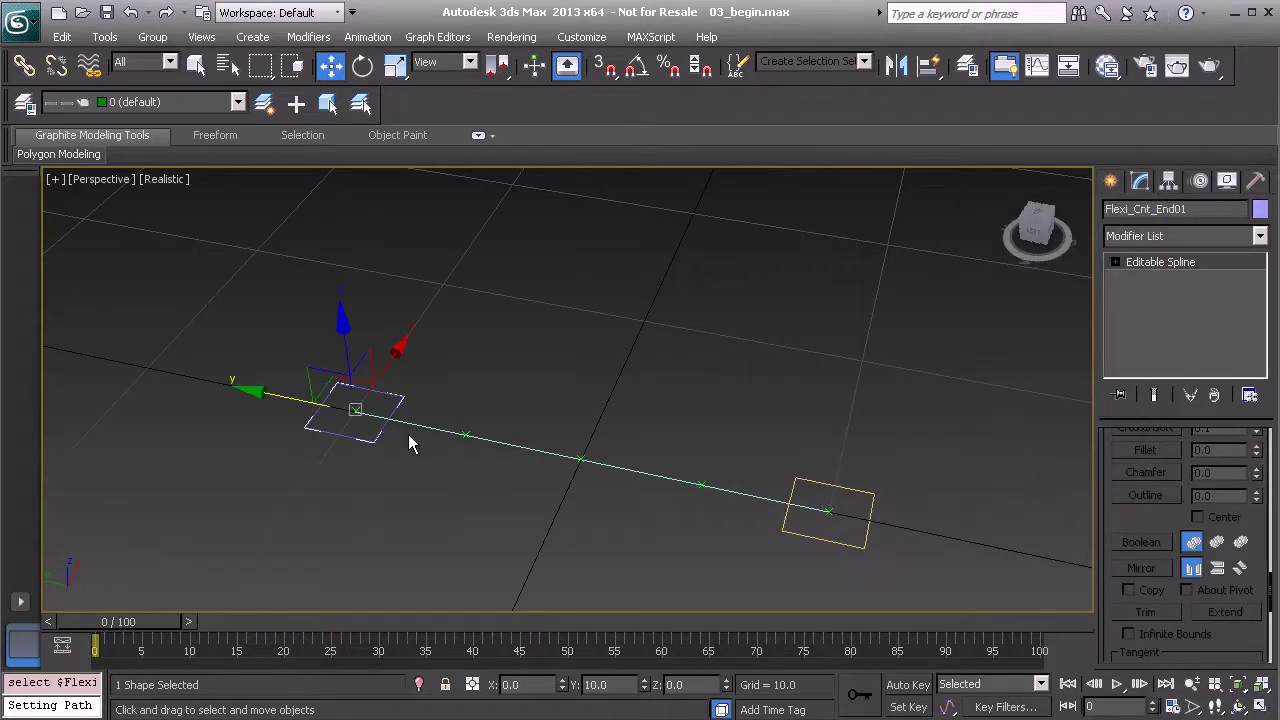
click(1261, 209)
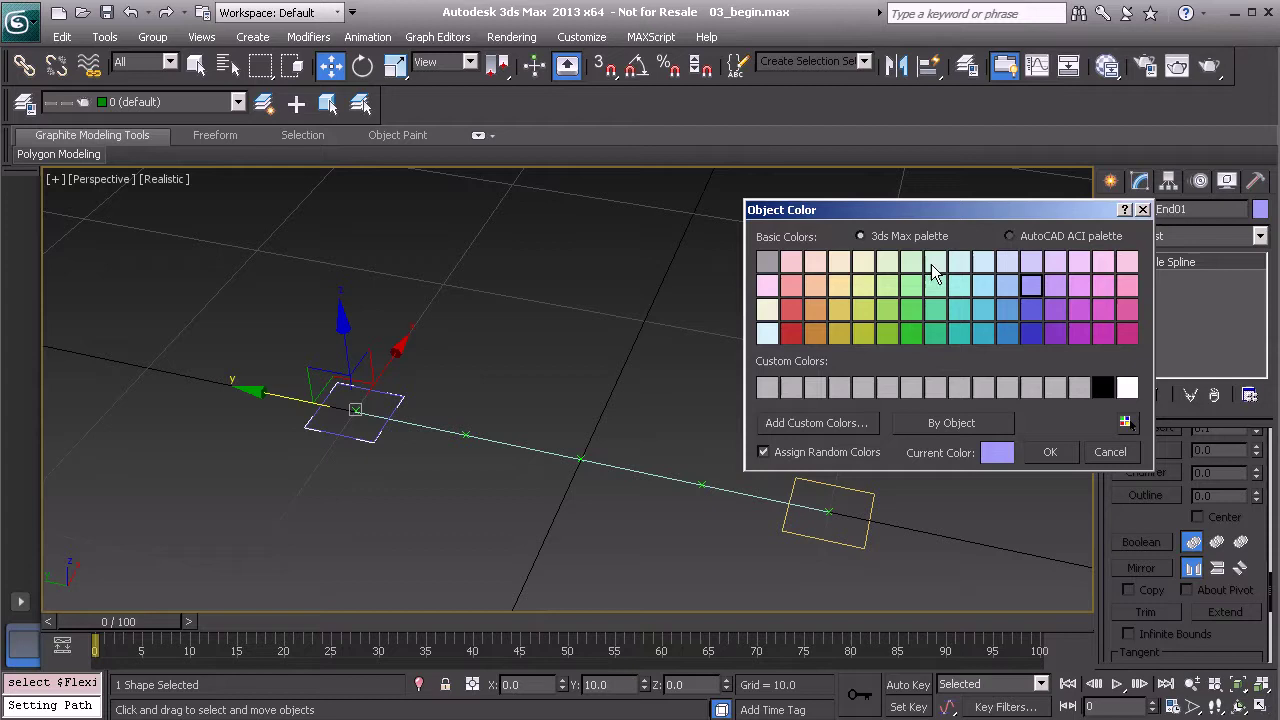
click(846, 285)
click(1050, 452)
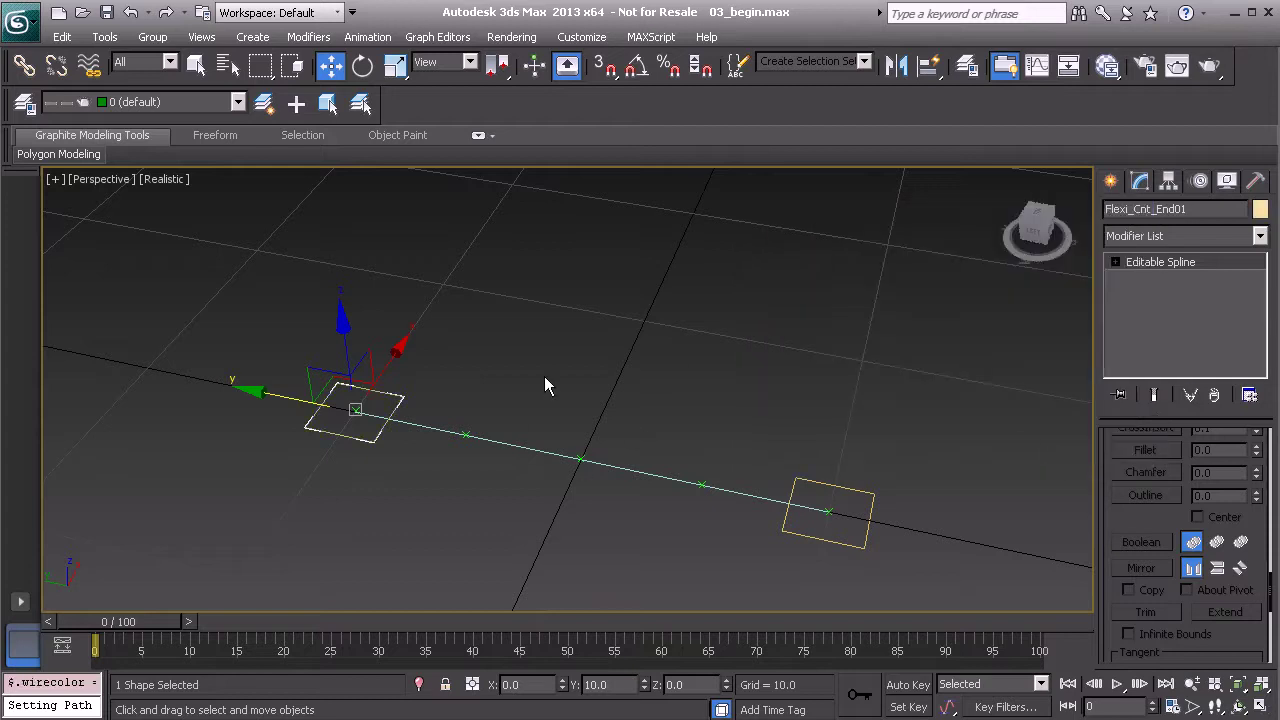
Make Flexi_Cnt_End01 renderable in the viewport with a radial thickness of 0.5
scroll(1113, 458, up, 6)
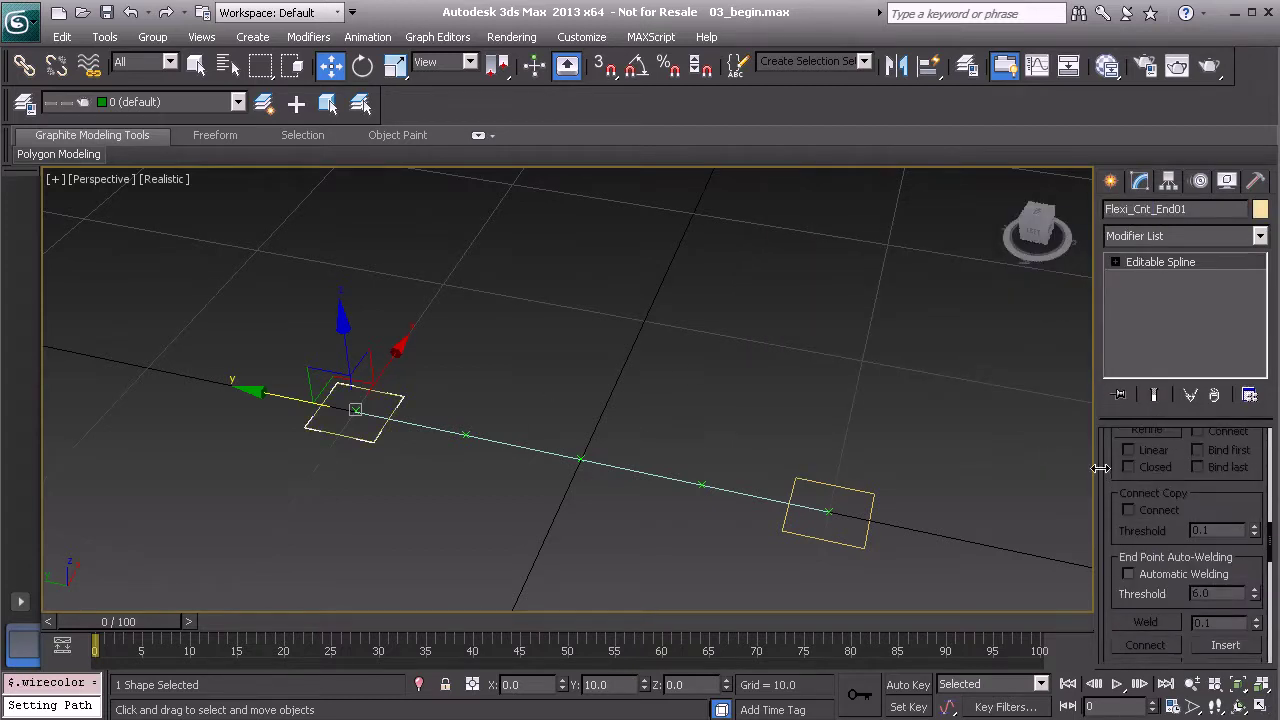
scroll(1108, 480, up, 5)
scroll(1112, 484, up, 3)
click(1185, 438)
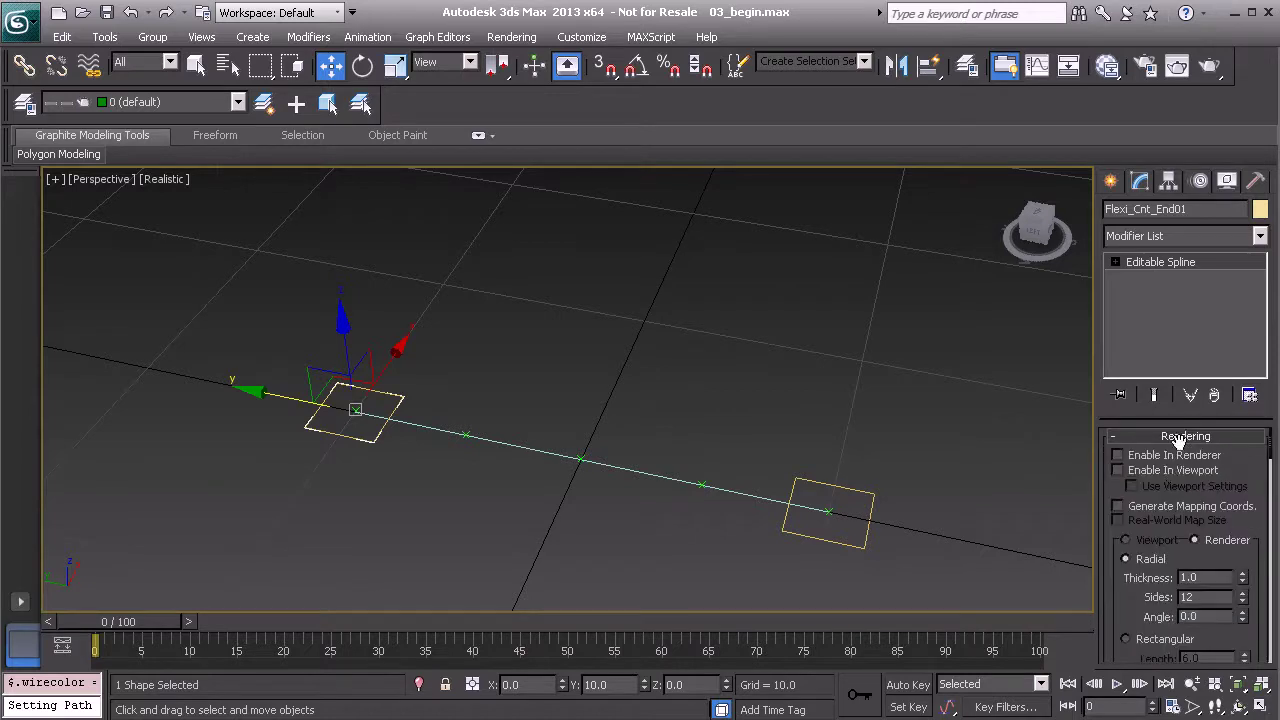
click(1163, 474)
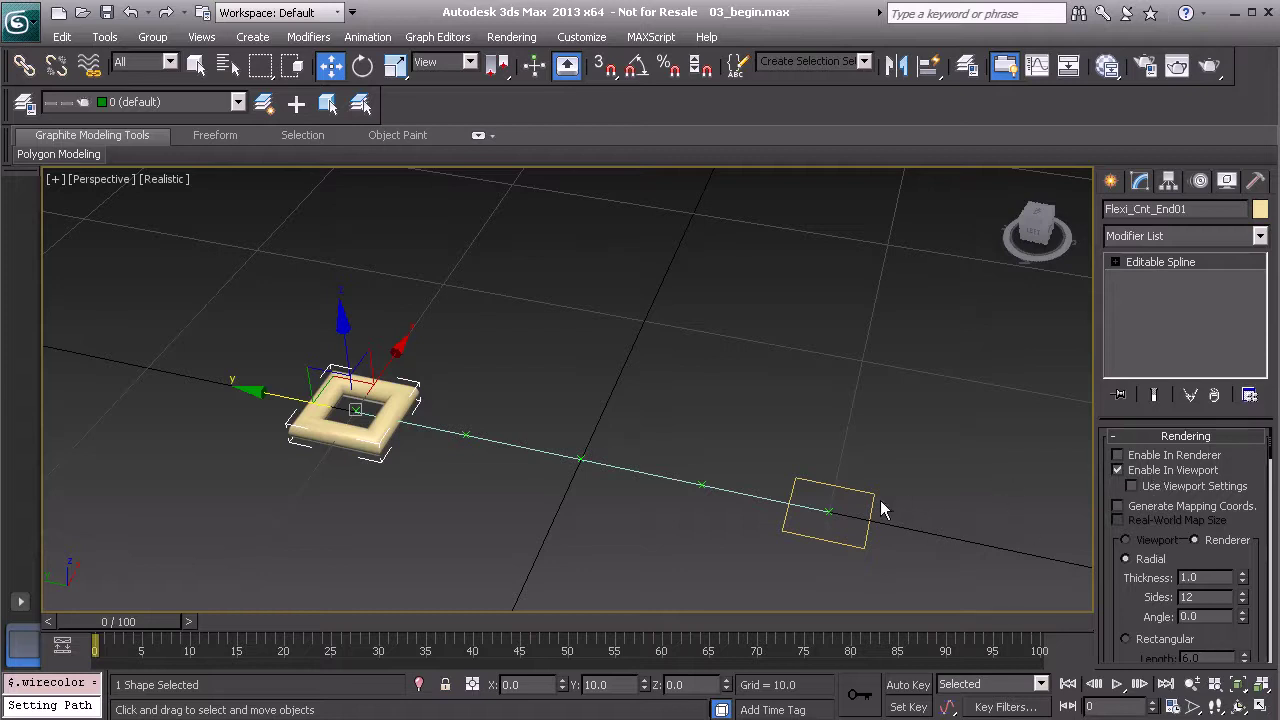
double_click(1207, 580)
text(0.5)
key(Return)
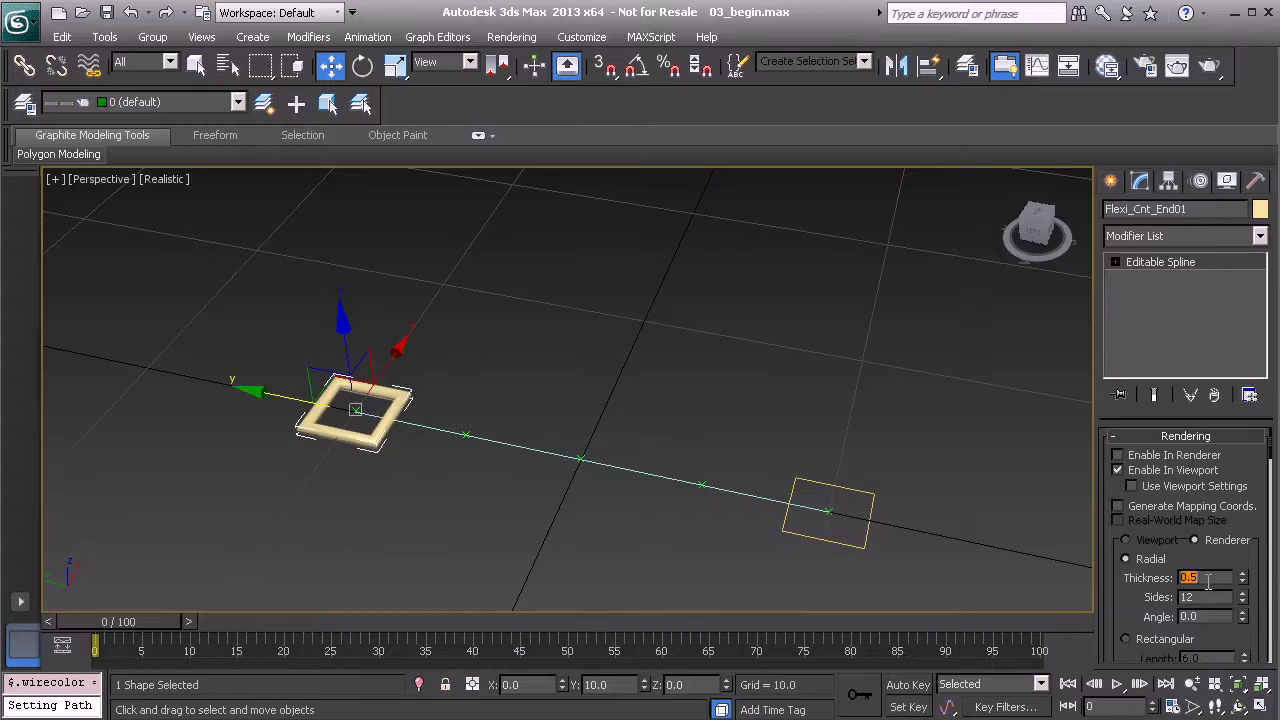
Enable viewport rendering for Flexi_Cnt_Start01 with a radial thickness of 0.5, and clear the selection
click(861, 543)
click(1118, 469)
click(1203, 577)
text(0.5)
key(Return)
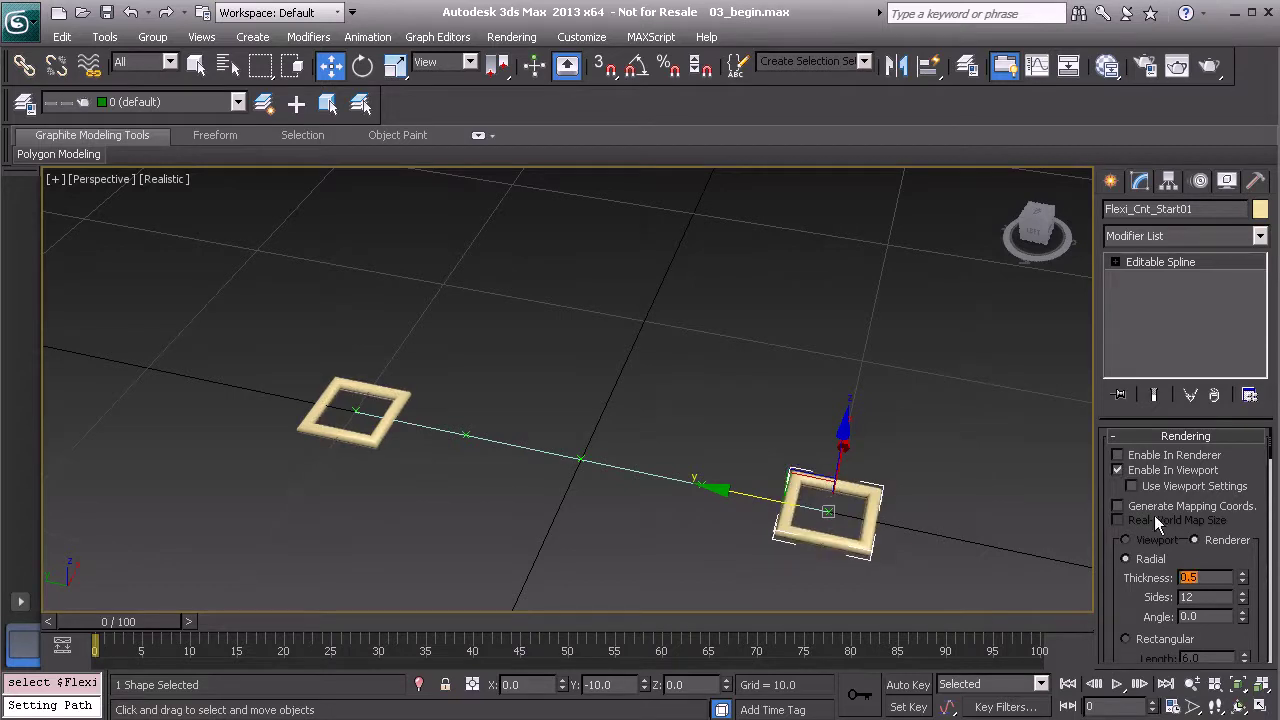
click(514, 329)
alt+middle_drag(651, 451, 540, 451)
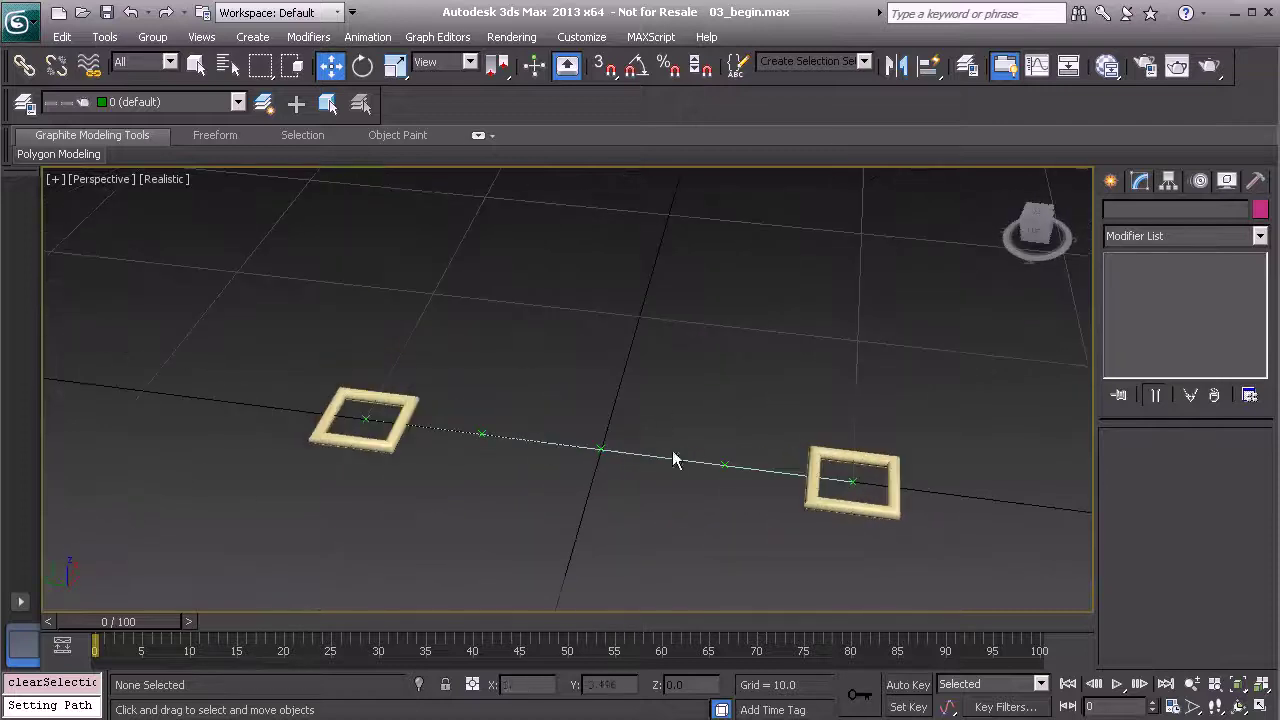
alt+middle_drag(689, 466, 690, 428)
alt+middle_drag(587, 412, 571, 391)
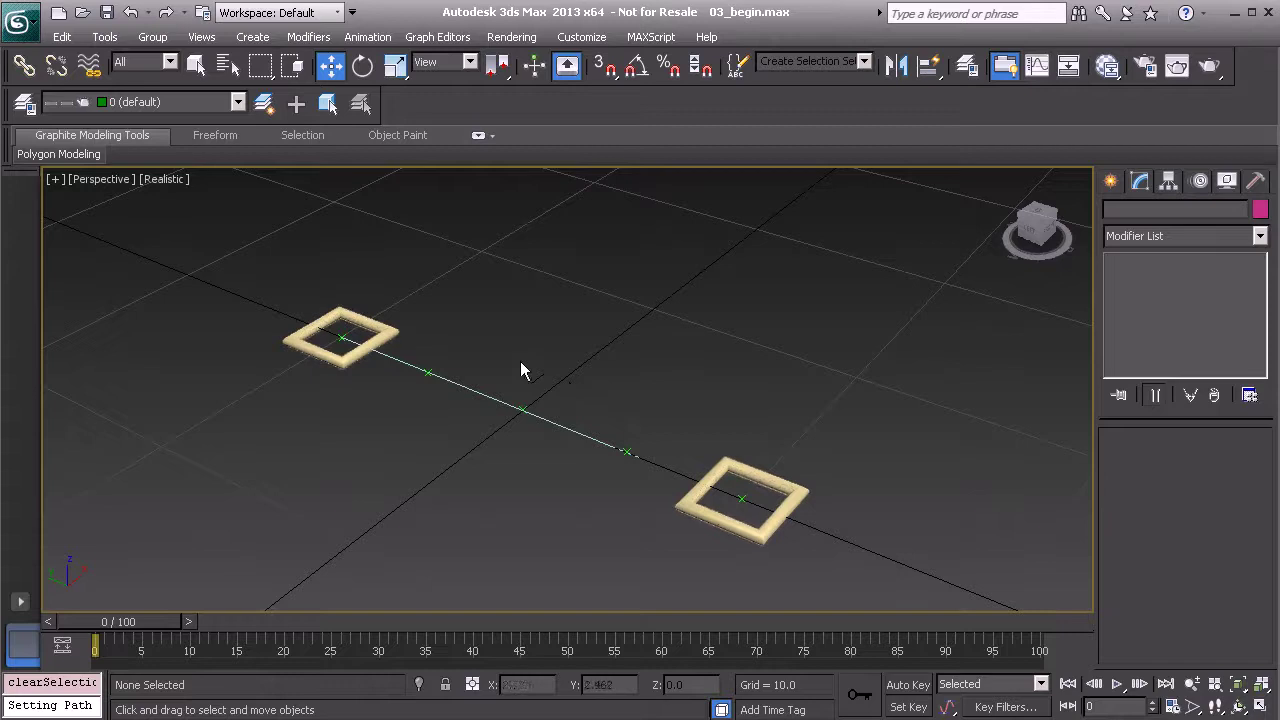